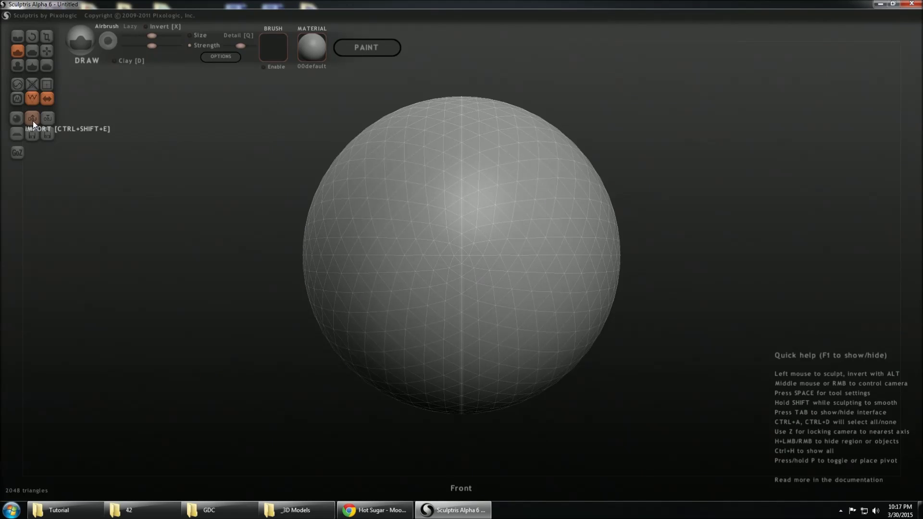
# - Open "mouse tail color.sc1" as a new scene and go to paint mode with its mapping data
pyautogui.click(32, 134)
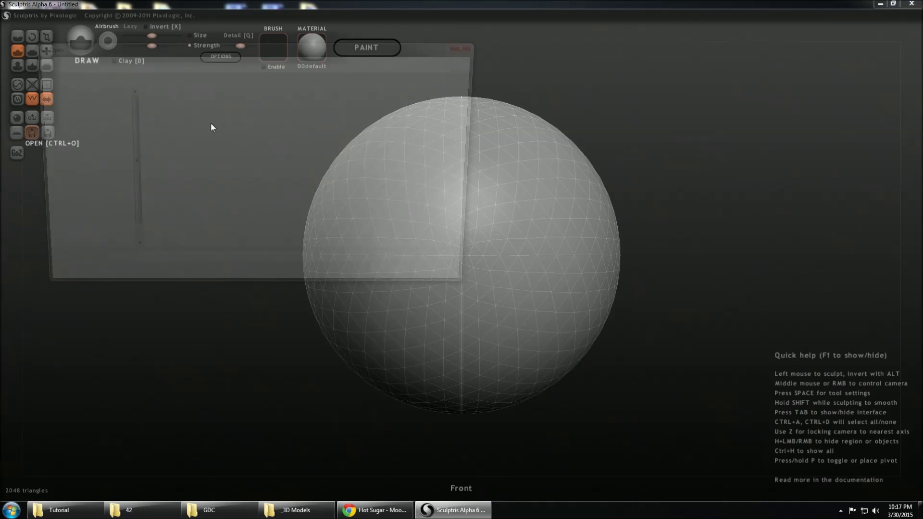
pyautogui.doubleClick(177, 147)
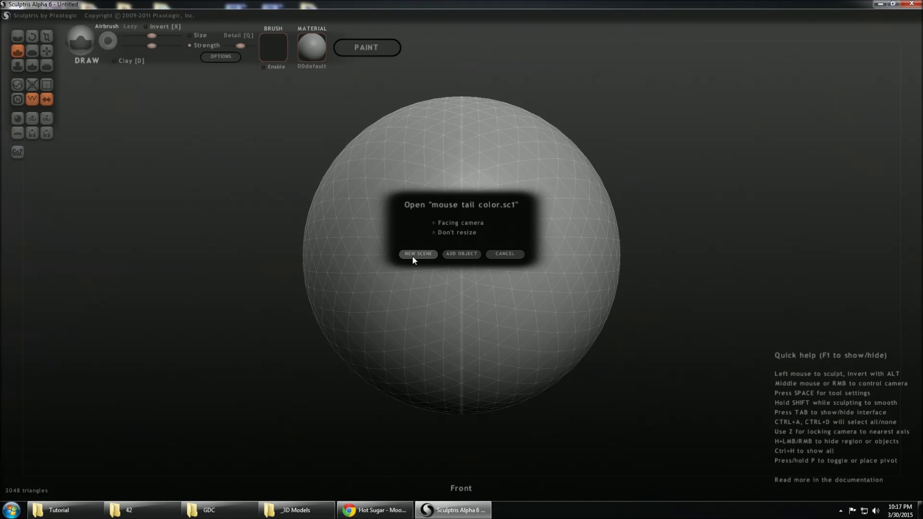
pyautogui.click(415, 255)
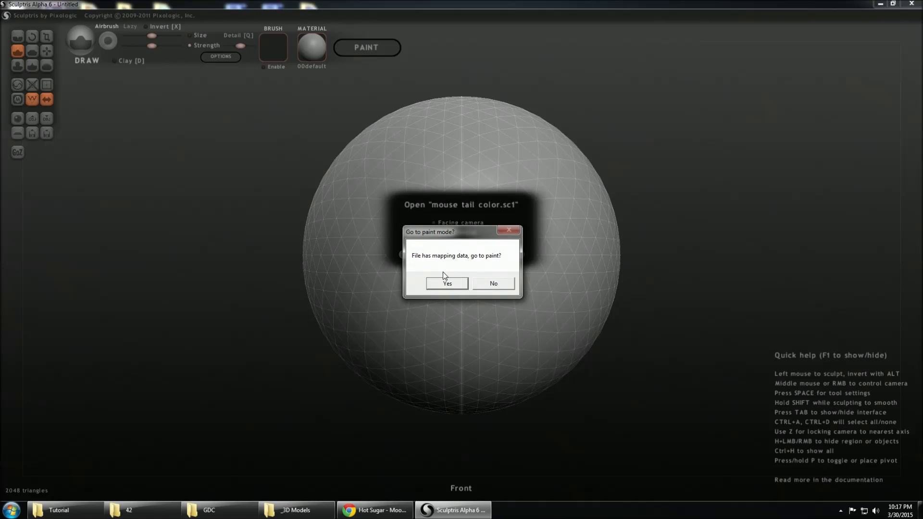
pyautogui.click(449, 287)
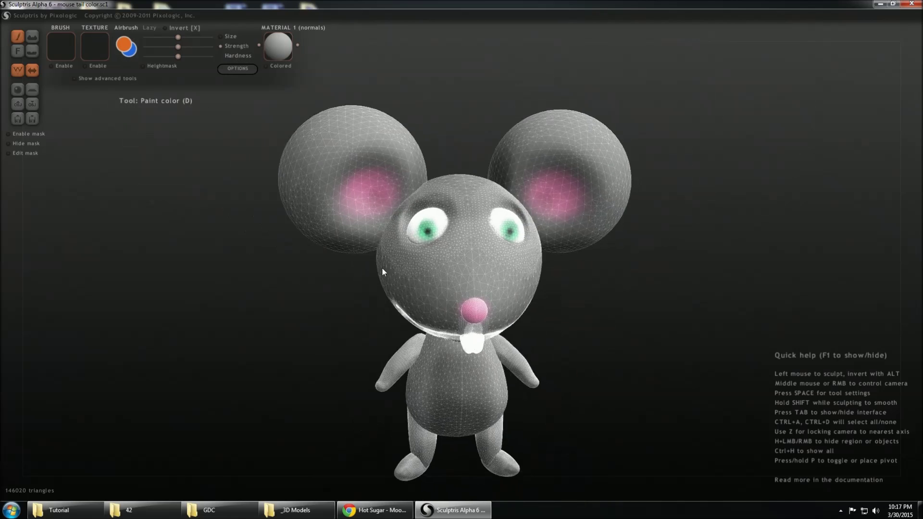
# - Export the mouse model to the Tutorial folder as a Wavefront OBJ file named Mouse01
pyautogui.moveTo(383, 273); pyautogui.dragTo(218, 113, button='middle')
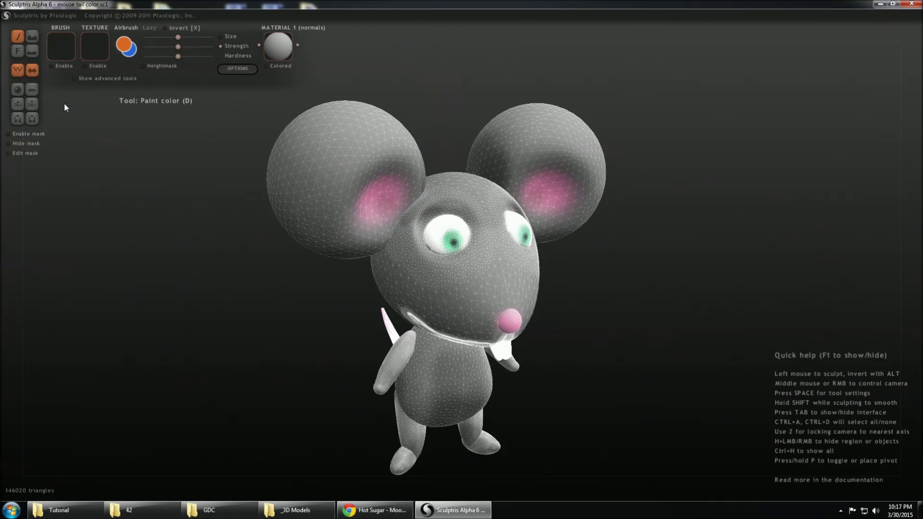
pyautogui.click(32, 106)
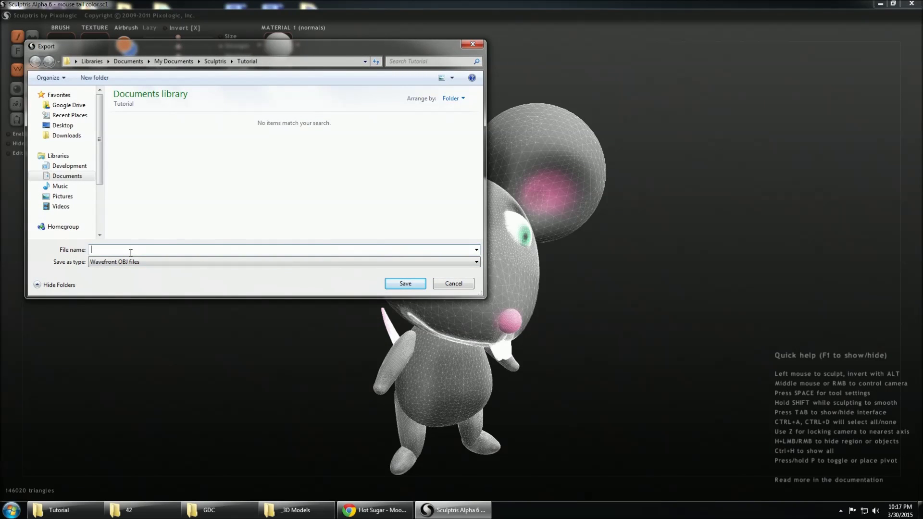
pyautogui.write('Mouse01')
pyautogui.press('Return')
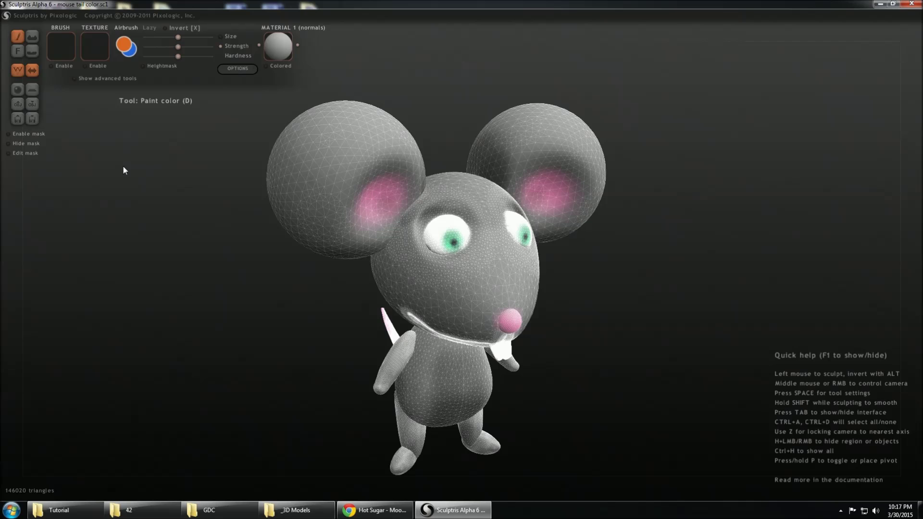
# - Show the advanced paint tools and save the texture map as a PNG image named MouseTexture
pyautogui.click(91, 80)
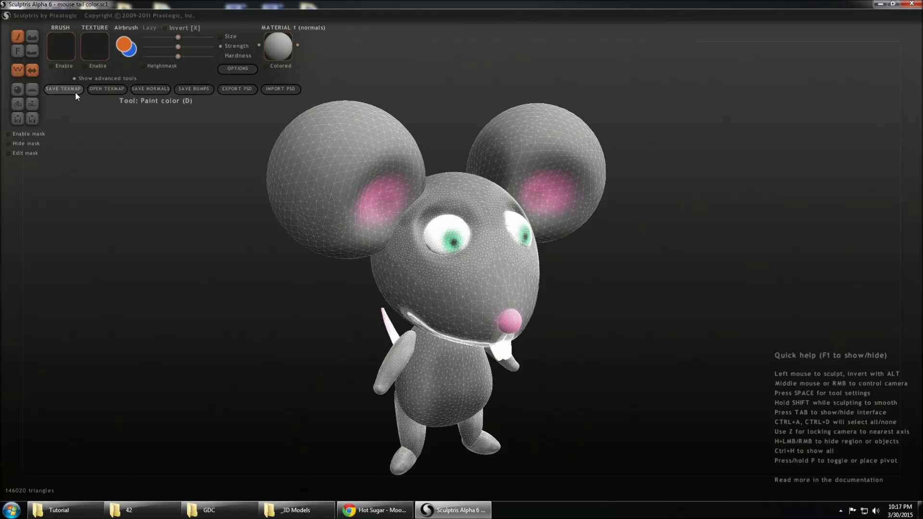
pyautogui.click(70, 88)
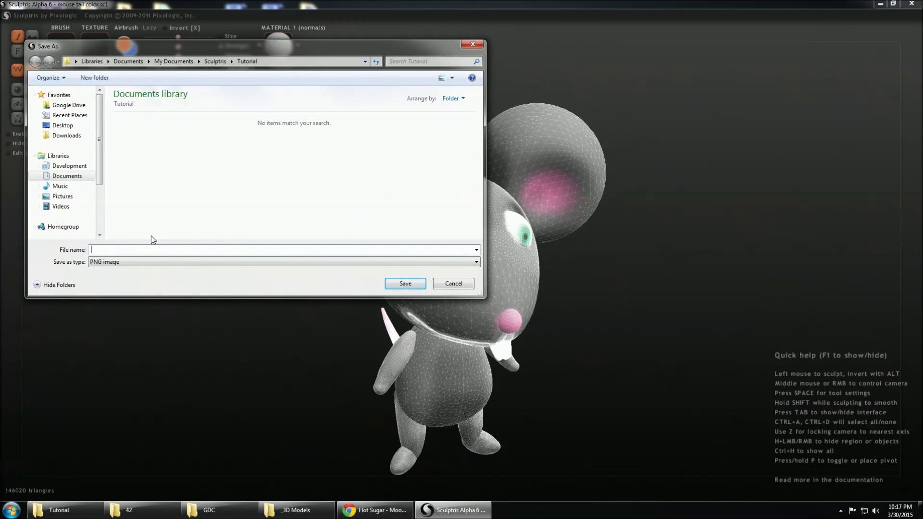
pyautogui.write('Moouse')
pyautogui.press('BackSpace')
pyautogui.write('useTexture')
pyautogui.press('Return')
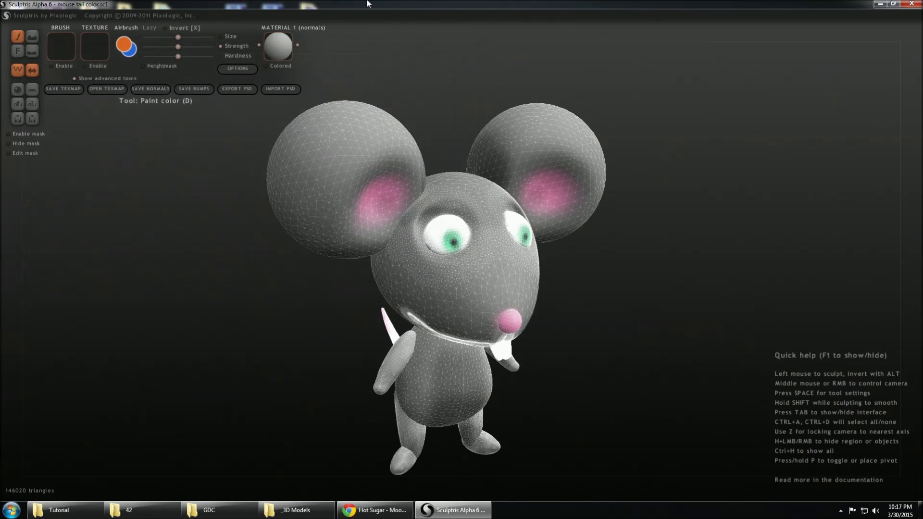
# - Close Sculptris and open Mouse01.obj from the Tutorial folder in Ultimate Unwrap3D
pyautogui.click(916, 4)
pyautogui.click(499, 191)
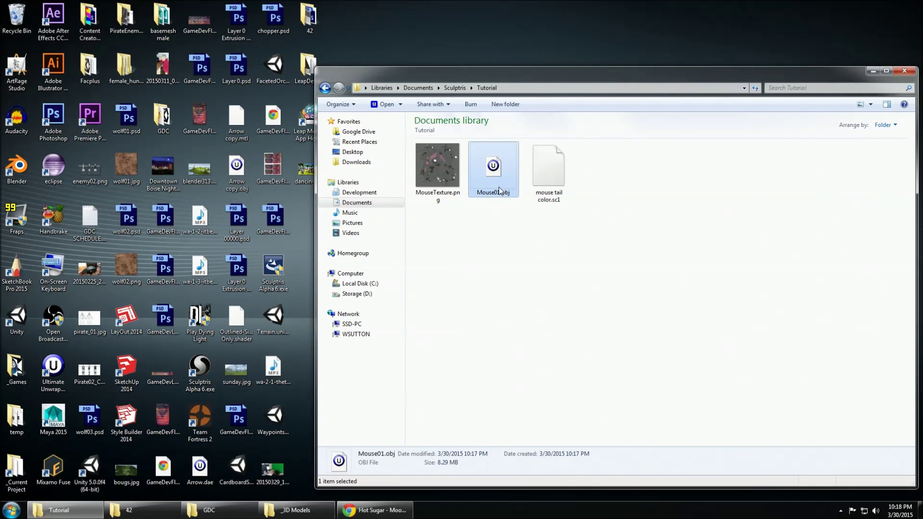
pyautogui.doubleClick(500, 191)
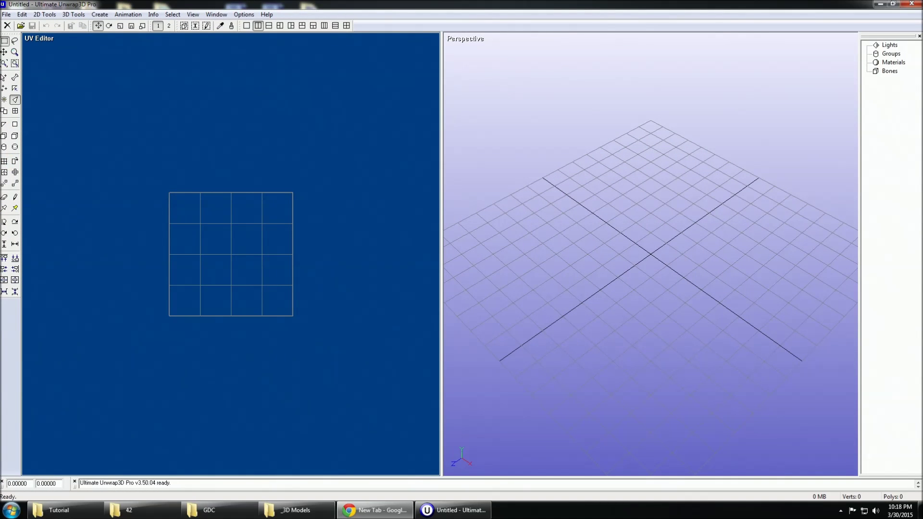
# - Look over the Ultimate Unwrap 3D product page at uu3d.com in Chrome, then close the browser window
pyautogui.moveTo(0, 50); pyautogui.dragTo(213, 0)
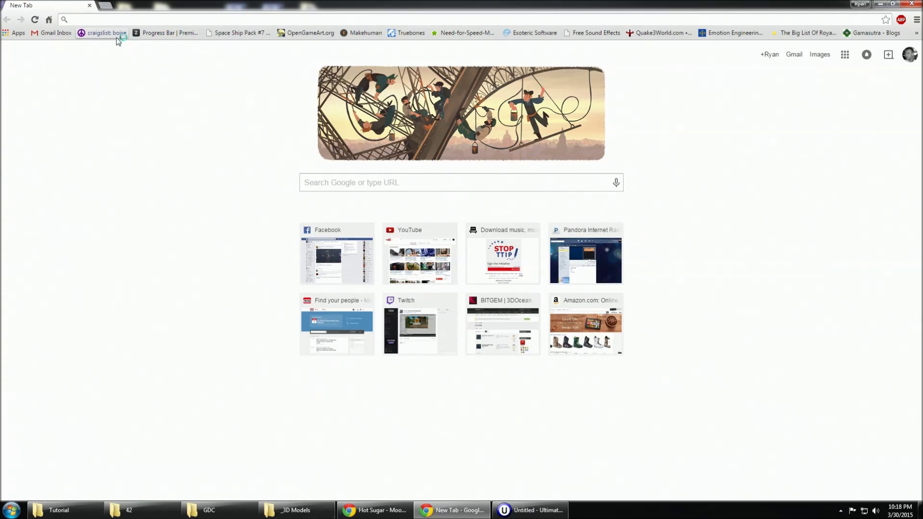
pyautogui.write('uu3d')
pyautogui.press('Return')
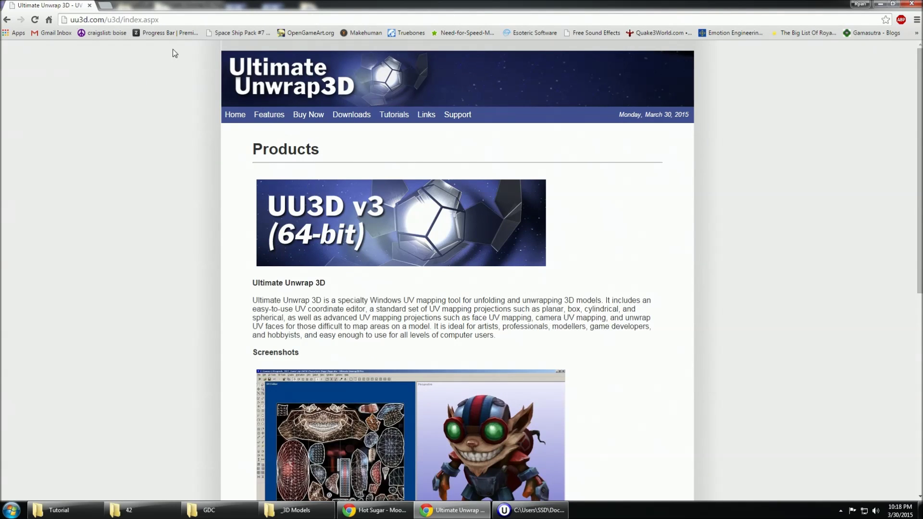
pyautogui.scroll(-10, 163, 132)
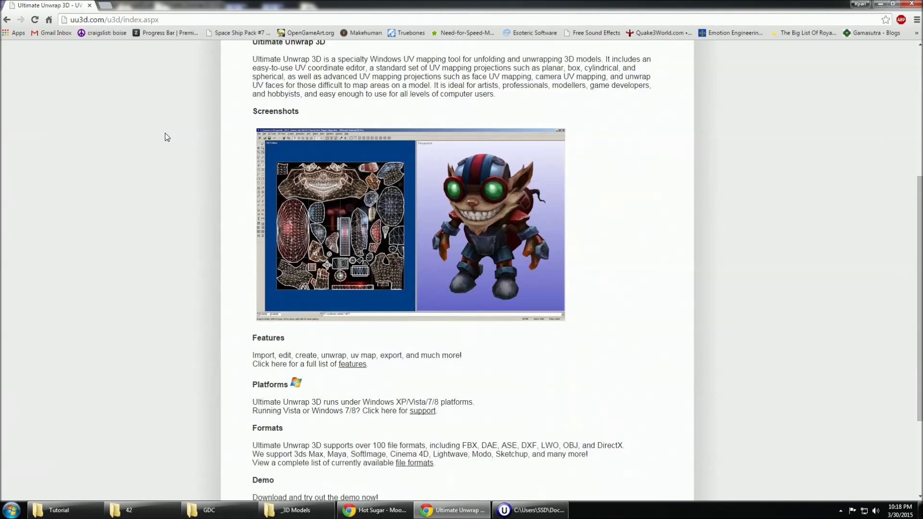
pyautogui.scroll(10, 165, 133)
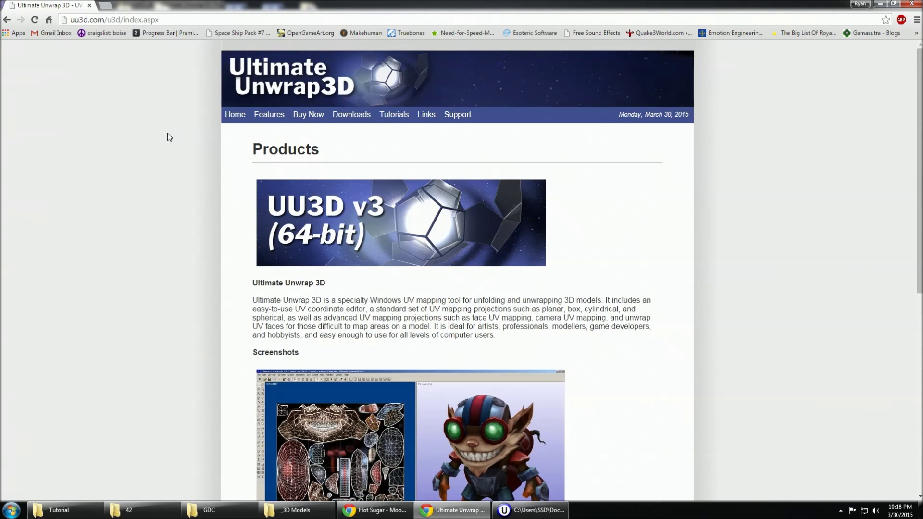
pyautogui.scroll(-4, 197, 136)
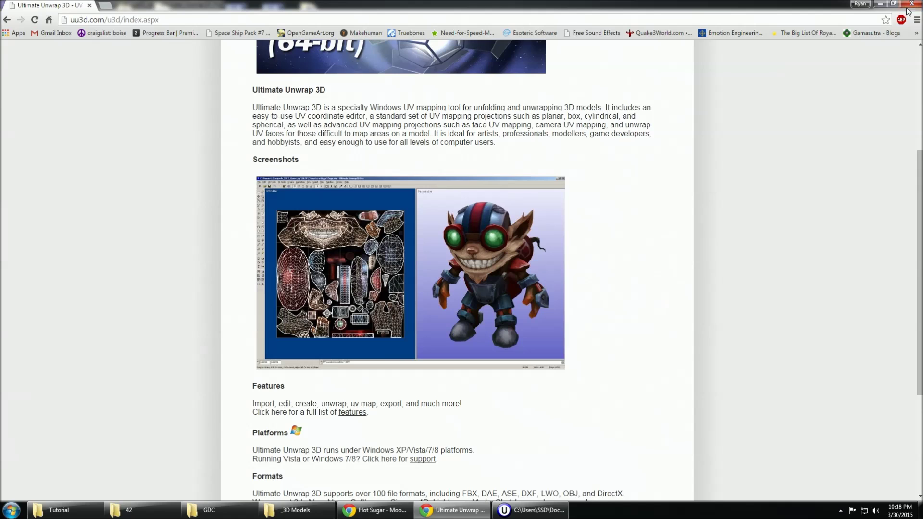
pyautogui.click(912, 4)
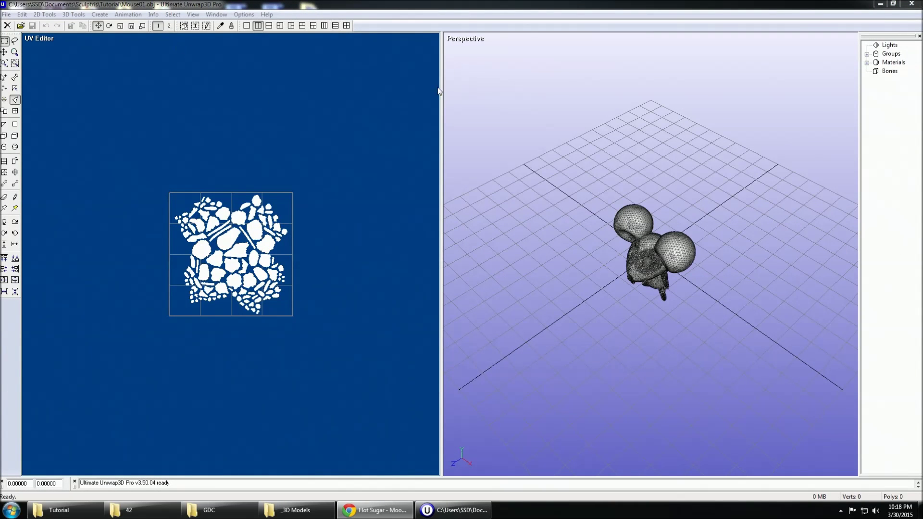
# - Reduce the mouse model with PolyReduce by 95% of its vertices, preserving vertex borders
pyautogui.click(620, 180)
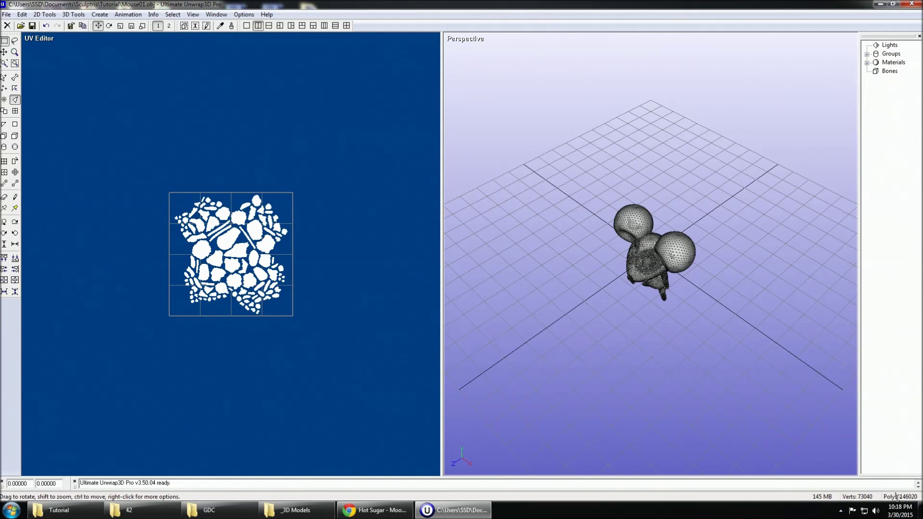
pyautogui.click(99, 14)
pyautogui.moveTo(73, 14)
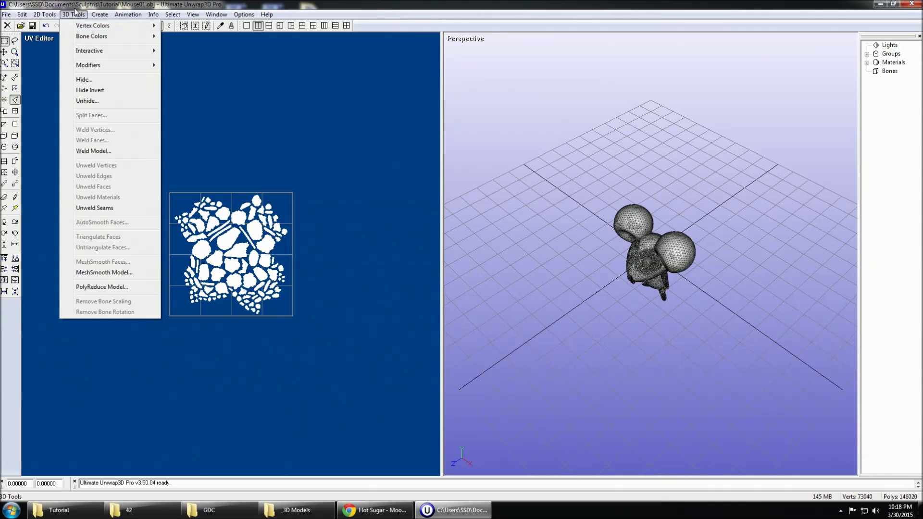
pyautogui.click(118, 287)
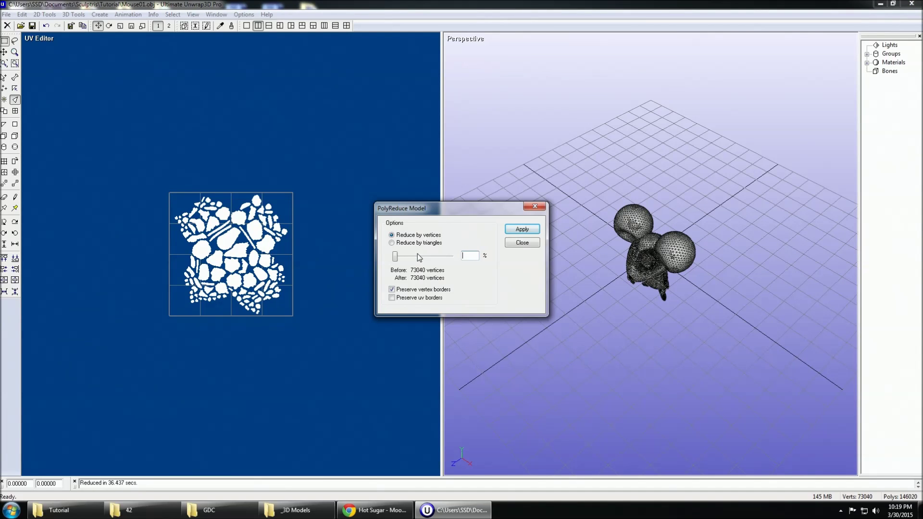
pyautogui.write('95')
pyautogui.press('Tab')
pyautogui.click(476, 256)
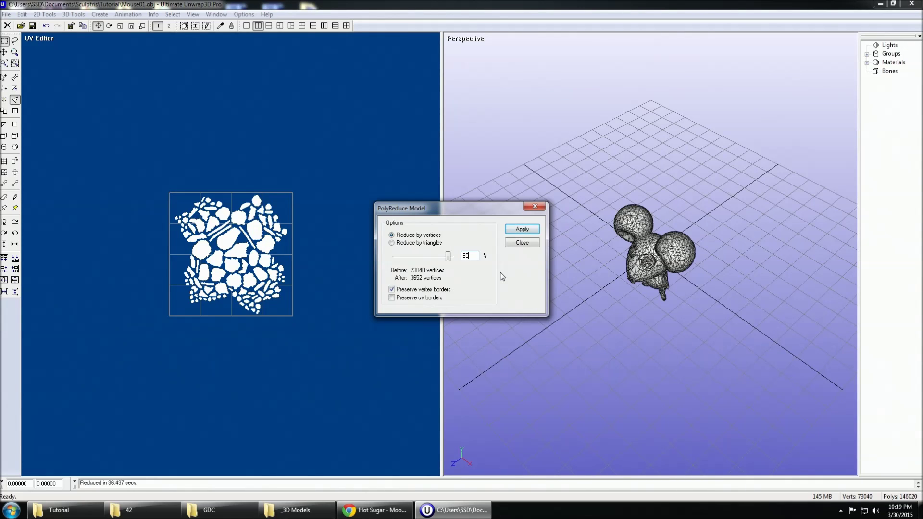
pyautogui.click(523, 229)
pyautogui.click(535, 207)
# - Center the mouse in the scene and align it above the grid along the Y axis with Move Scene
pyautogui.moveTo(615, 296); pyautogui.dragTo(651, 298)
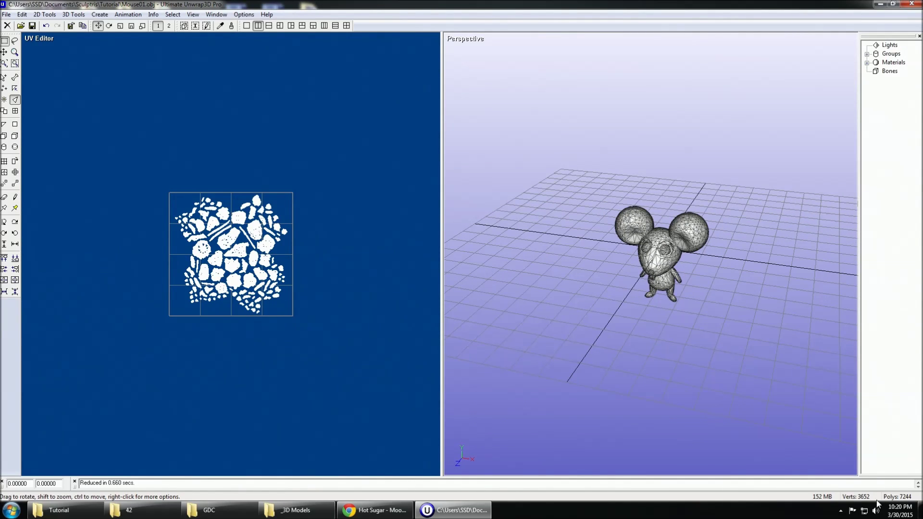
pyautogui.moveTo(578, 240); pyautogui.dragTo(642, 252)
pyautogui.click(73, 14)
pyautogui.moveTo(116, 68)
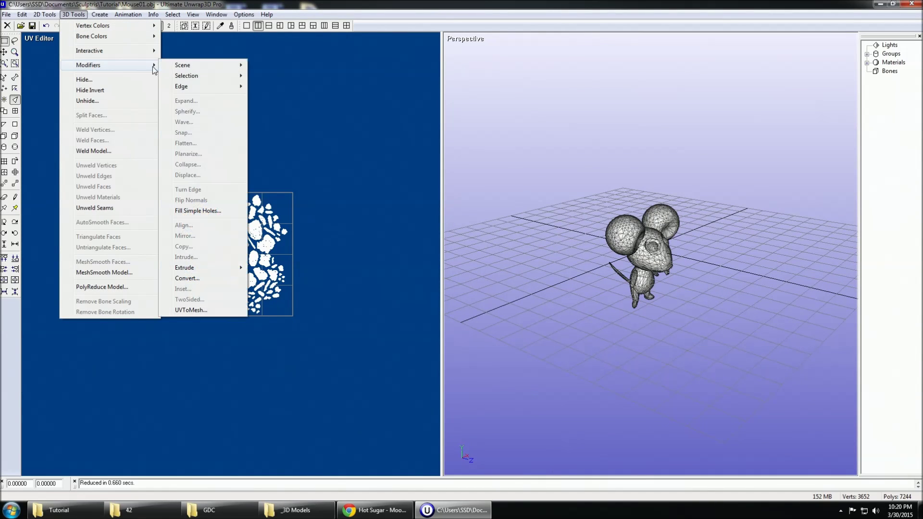
pyautogui.moveTo(211, 70)
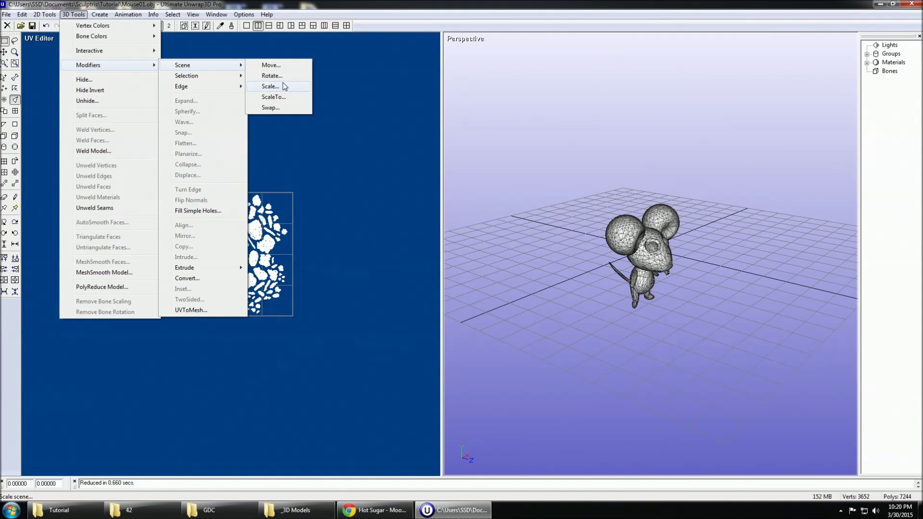
pyautogui.click(274, 65)
pyautogui.click(516, 270)
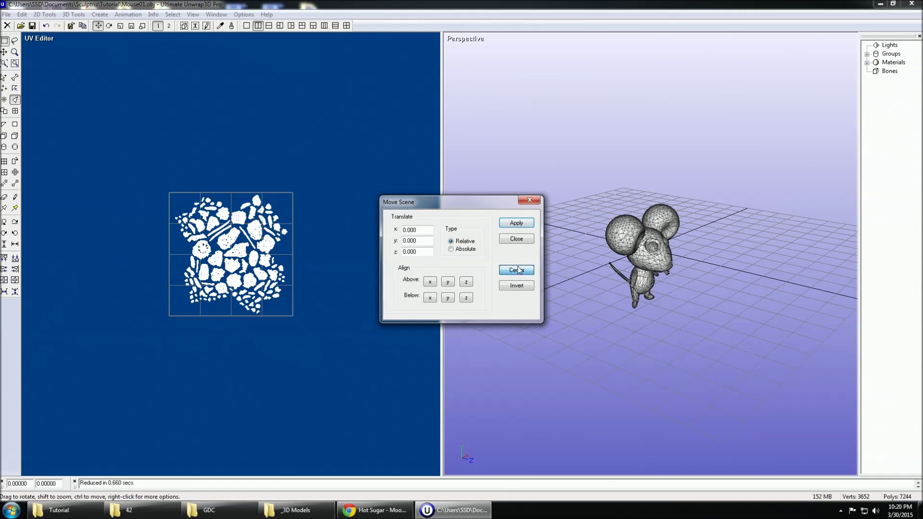
pyautogui.click(449, 281)
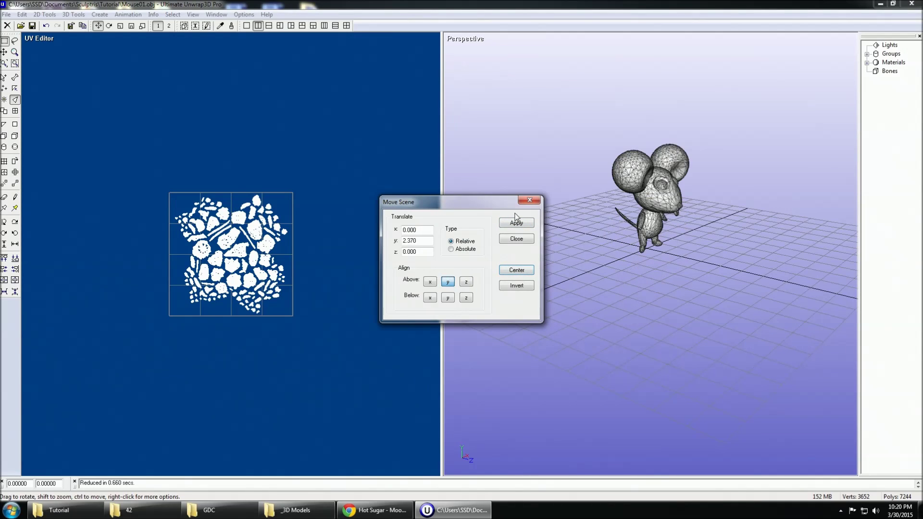
pyautogui.click(530, 201)
# - Save the reduced model in the Tutorial folder as Mouse01.u3d in Ultimate Unwrap3D Pro format
pyautogui.moveTo(649, 269); pyautogui.dragTo(570, 271)
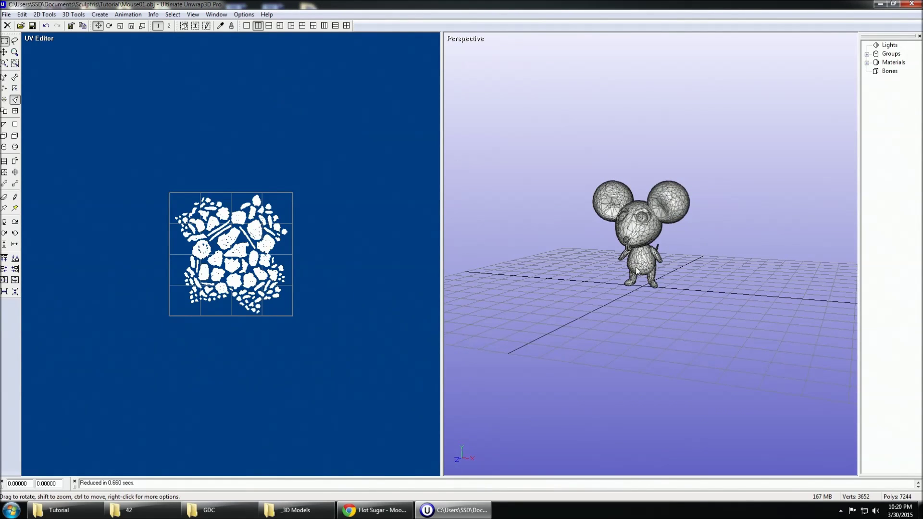
pyautogui.moveTo(616, 253); pyautogui.dragTo(647, 295)
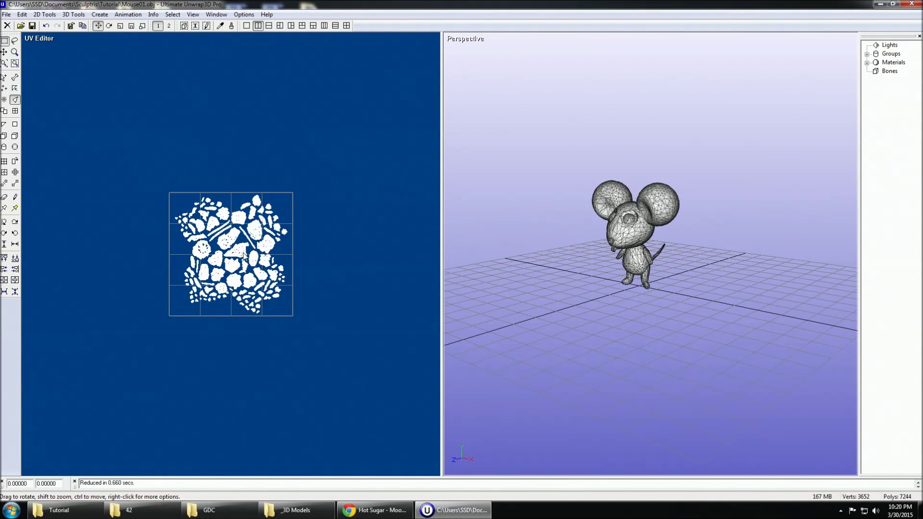
pyautogui.moveTo(593, 260); pyautogui.dragTo(610, 267)
pyautogui.click(6, 14)
pyautogui.click(27, 76)
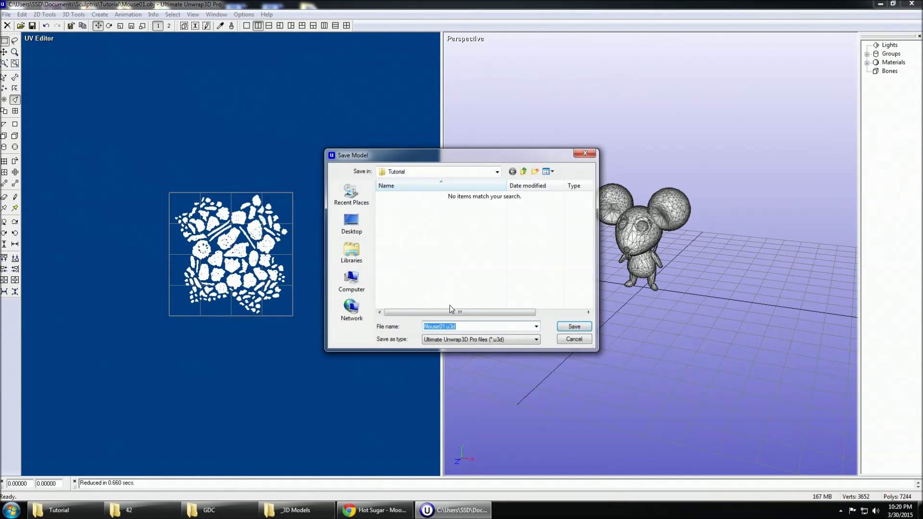
pyautogui.click(457, 329)
pyautogui.moveTo(456, 327); pyautogui.dragTo(445, 327)
pyautogui.click(570, 327)
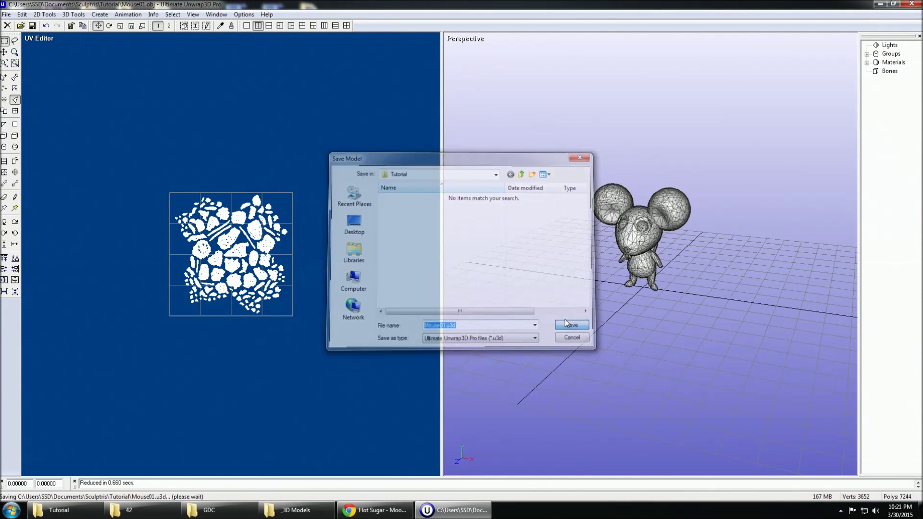
# - Save the model as Mouse01.fbx in Autodesk FBX 2015 format with FBX binary version and centimeter units
pyautogui.click(6, 14)
pyautogui.click(24, 76)
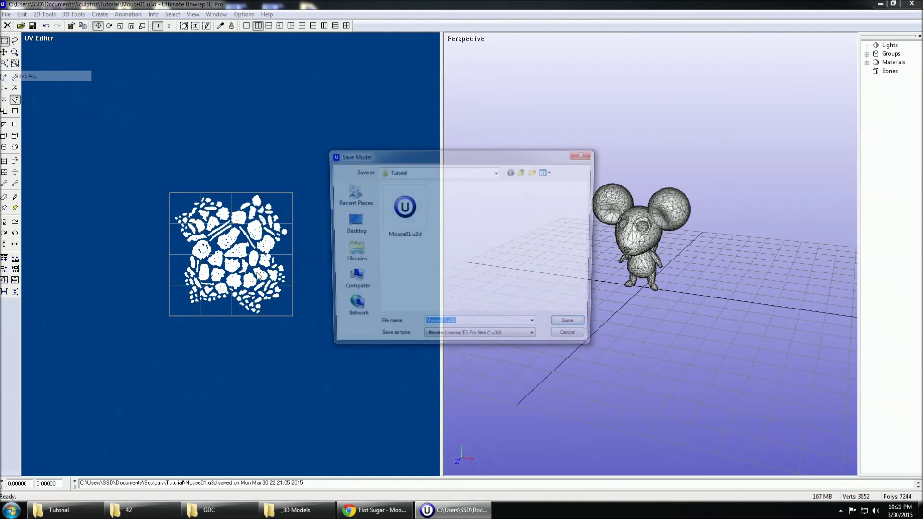
pyautogui.click(445, 339)
pyautogui.click(507, 385)
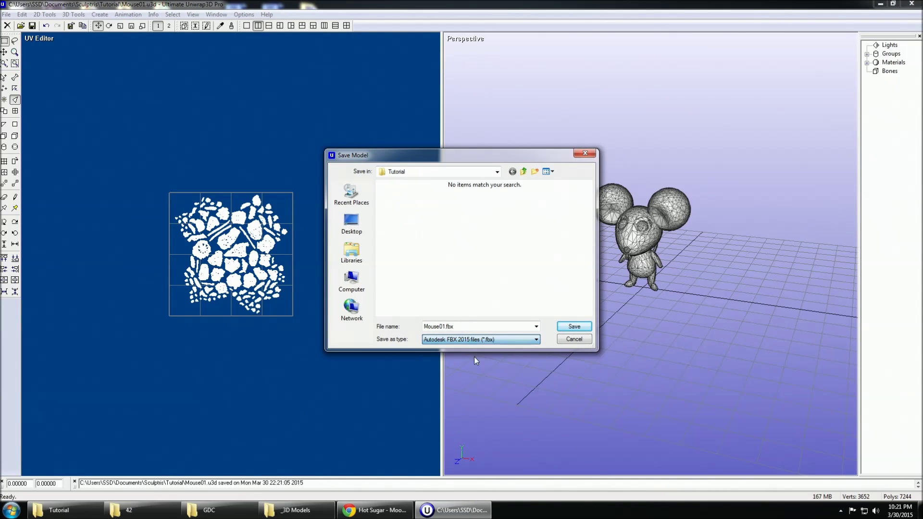
pyautogui.click(568, 327)
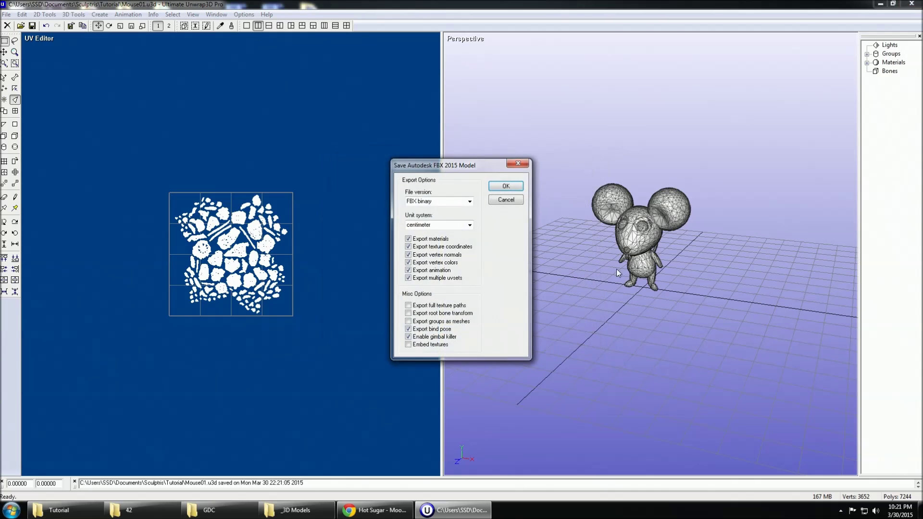
pyautogui.click(492, 191)
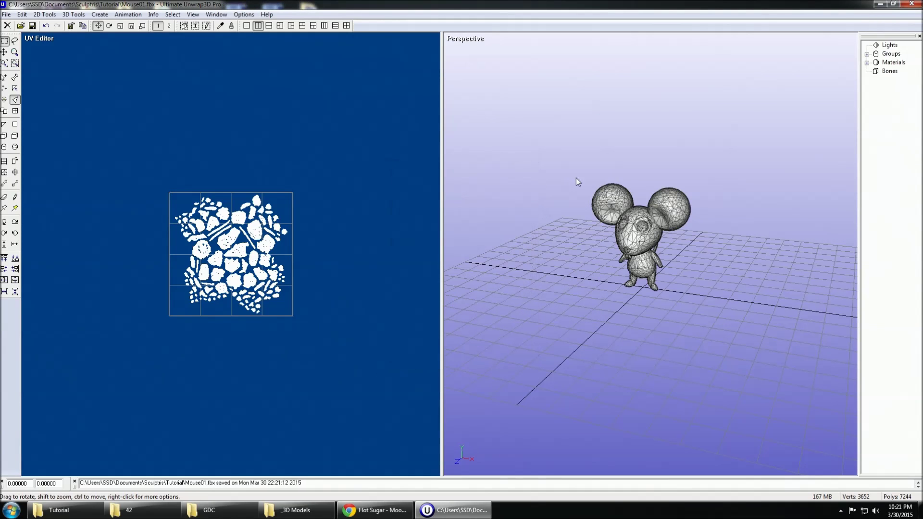
# - Minimize the current program, launch Blender from the desktop, and enlarge its window
pyautogui.click(880, 3)
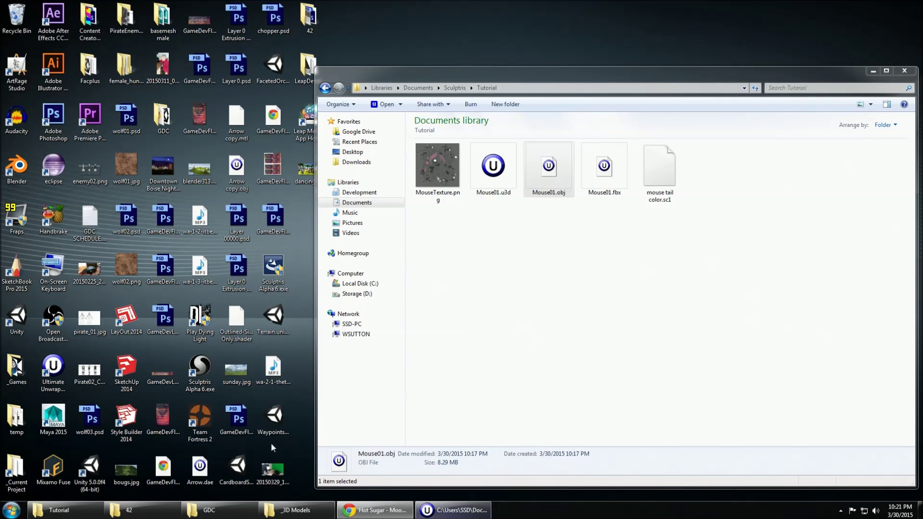
pyautogui.doubleClick(17, 166)
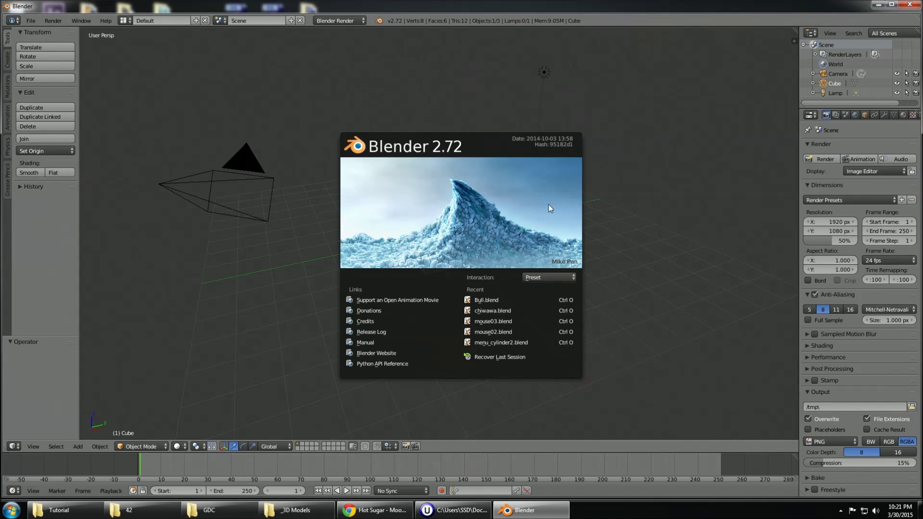
pyautogui.click(892, 5)
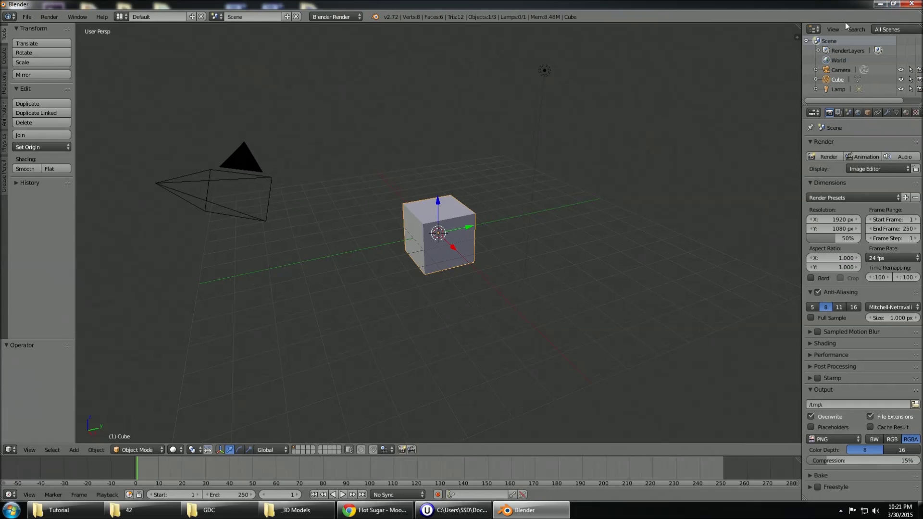
# - Delete the default camera, lamp and cube from the scene
pyautogui.rightClick(186, 188)
pyautogui.press('x')
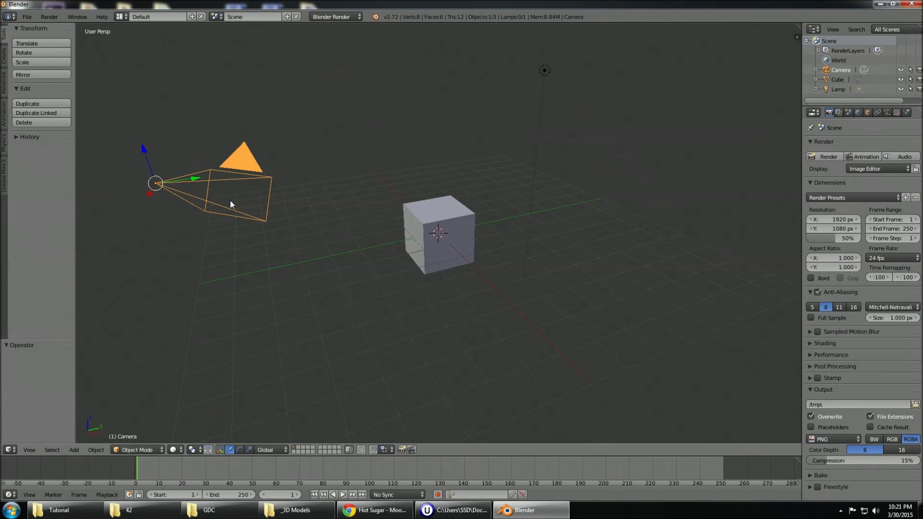
pyautogui.press('x')
pyautogui.click(235, 203)
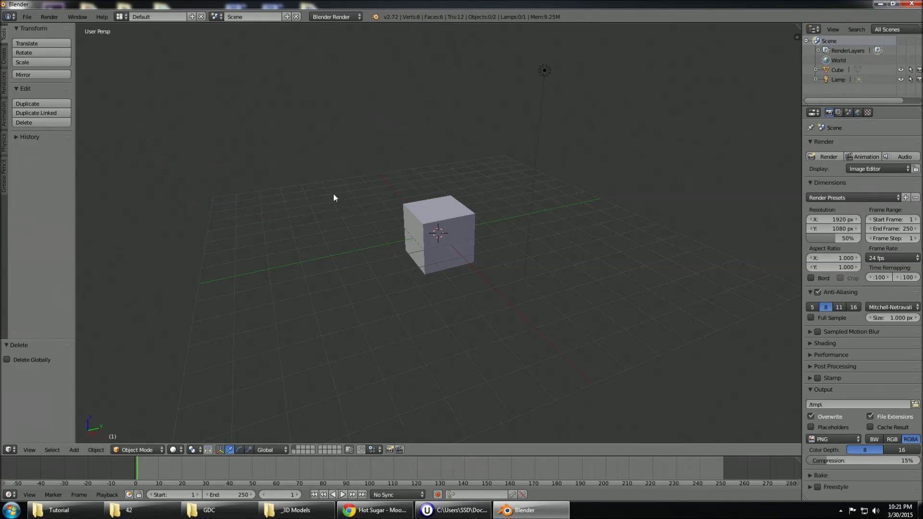
pyautogui.rightClick(543, 69)
pyautogui.press('x')
pyautogui.click(548, 86)
pyautogui.rightClick(432, 233)
pyautogui.press('x')
pyautogui.click(414, 230)
# - Import Mouse01.fbx as an Autodesk FBX file from the Sculptris Tutorial folder
pyautogui.click(27, 17)
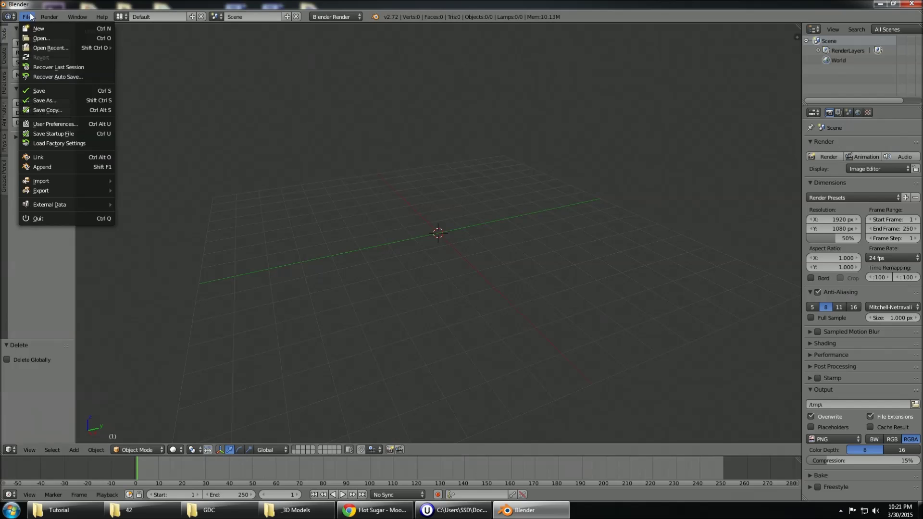
pyautogui.moveTo(85, 182)
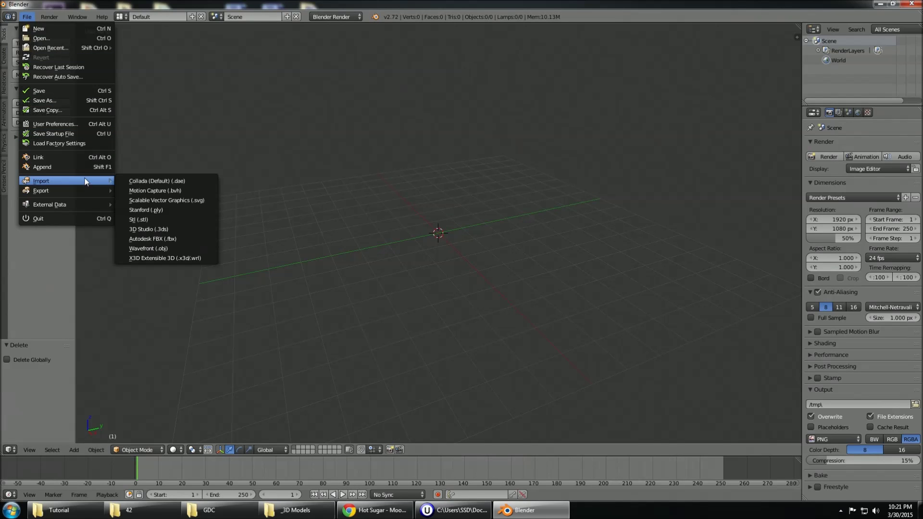
pyautogui.click(189, 238)
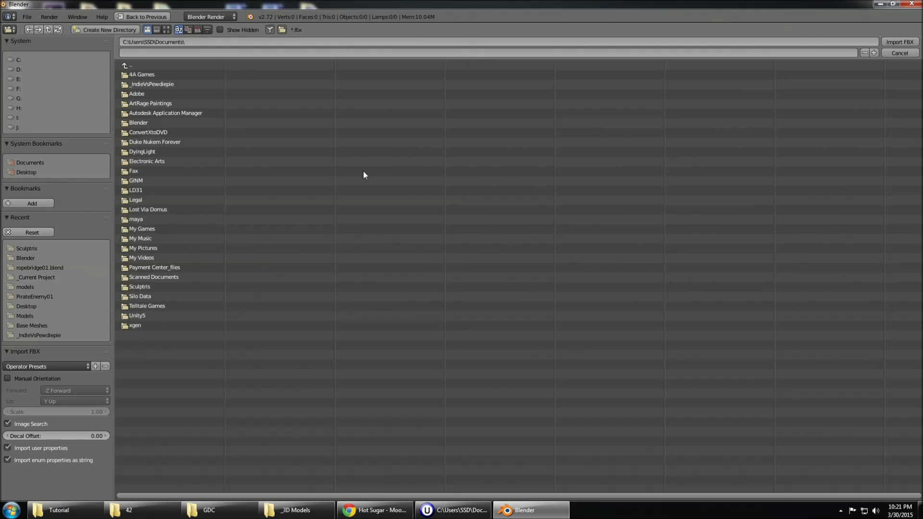
pyautogui.click(169, 283)
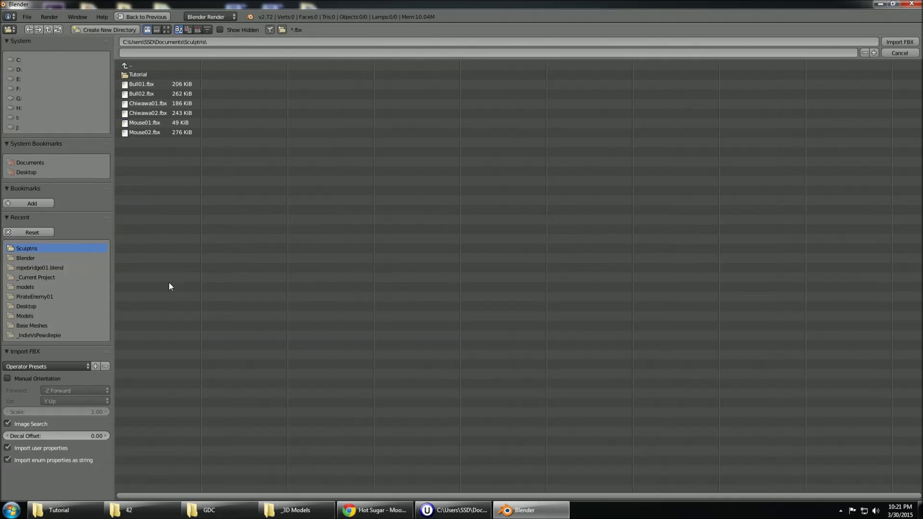
pyautogui.click(136, 75)
pyautogui.click(136, 75)
pyautogui.doubleClick(135, 75)
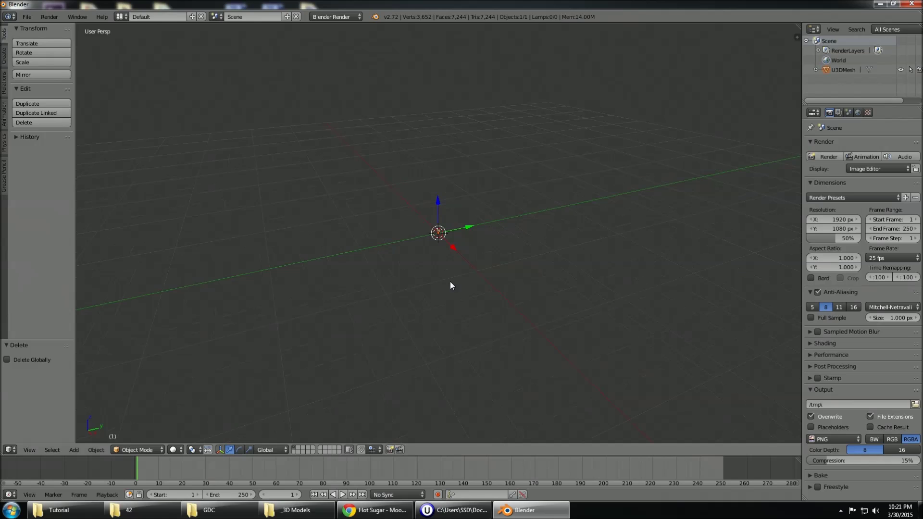
# - Set the imported mouse mesh's scale to 1 on the X, Y and Z axes
pyautogui.moveTo(461, 282); pyautogui.dragTo(407, 255, button='middle')
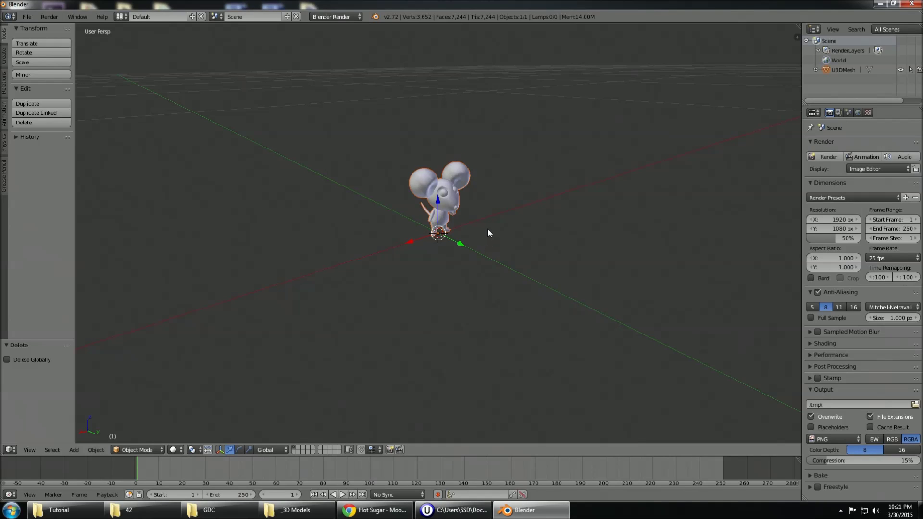
pyautogui.press('n')
pyautogui.scroll(7, 731, 137)
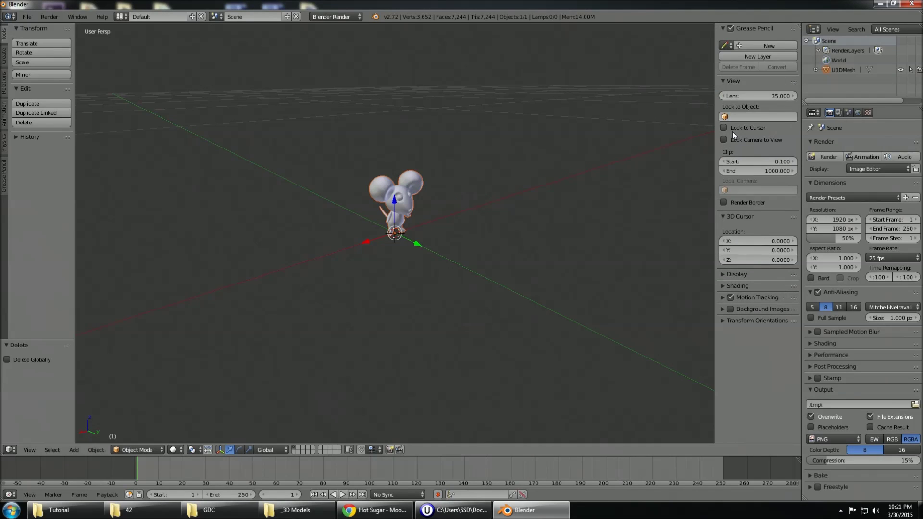
pyautogui.moveTo(457, 181)
pyautogui.mouseDown(button='middle')
pyautogui.moveTo(443, 180)
pyautogui.moveTo(454, 169)
pyautogui.mouseUp(button='middle')
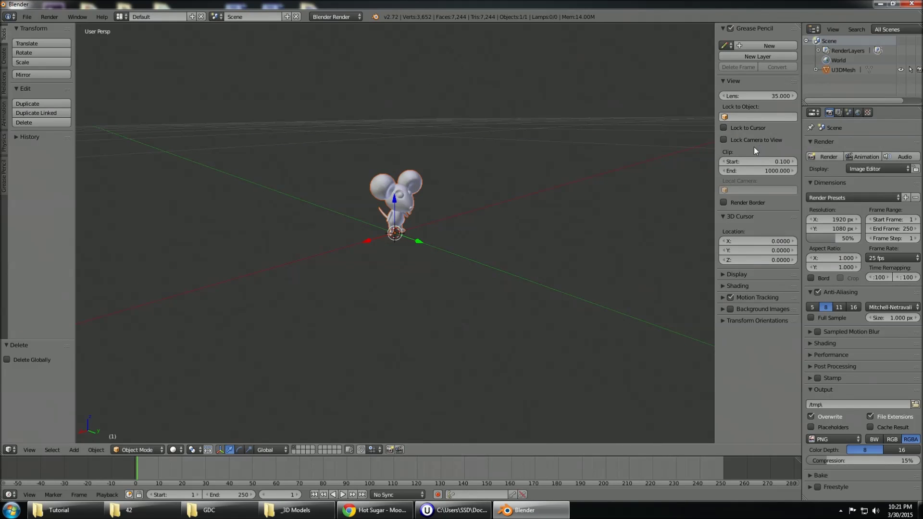
pyautogui.moveTo(598, 191); pyautogui.dragTo(309, 195, button='middle')
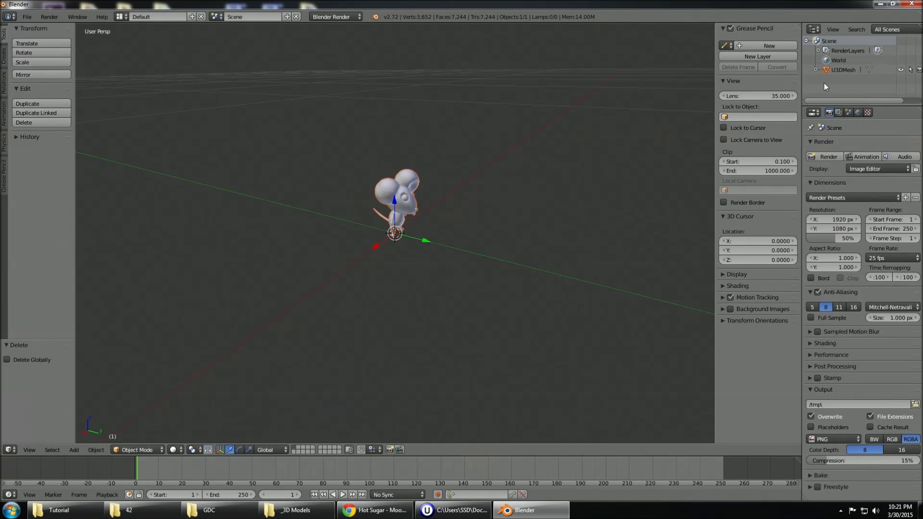
pyautogui.click(816, 70)
pyautogui.click(845, 71)
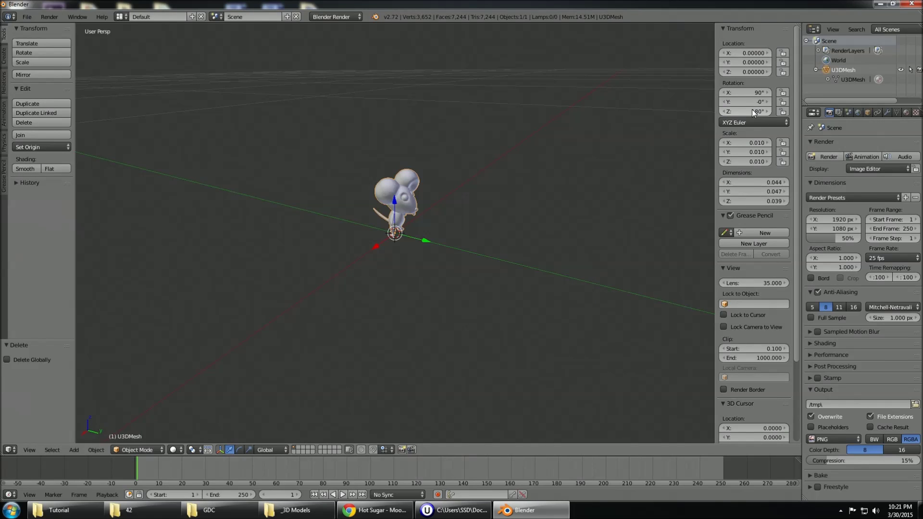
pyautogui.click(754, 142)
pyautogui.write('1')
pyautogui.press('Tab')
pyautogui.write('1')
pyautogui.press('Tab')
pyautogui.write('1')
pyautogui.press('Tab')
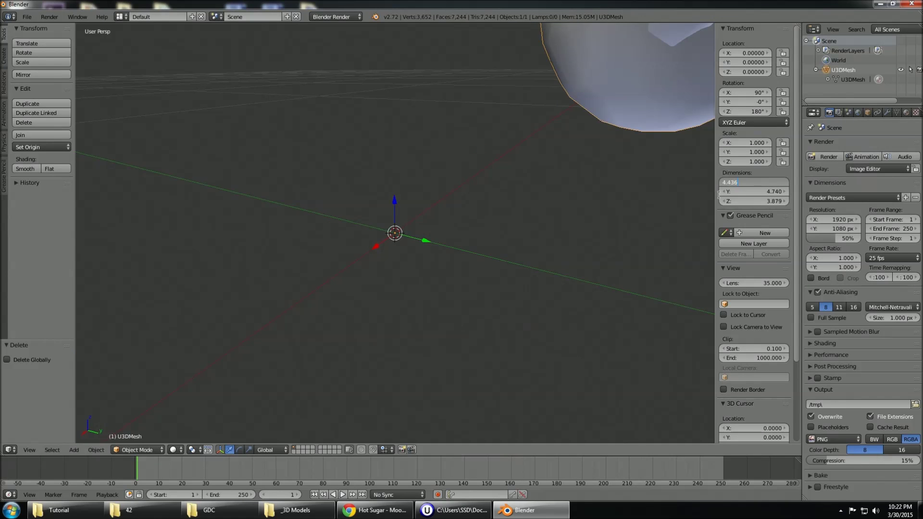
pyautogui.click(528, 176)
# - Examine the scaled mouse's polygon density in Edit Mode, and return to Object Mode
pyautogui.scroll(-13, 528, 176)
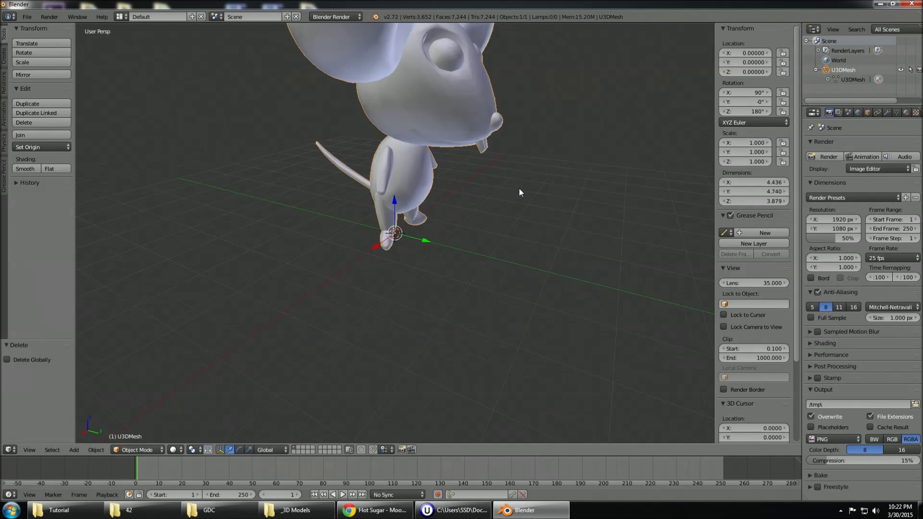
pyautogui.moveTo(462, 203); pyautogui.dragTo(537, 178, button='middle')
pyautogui.press('Tab')
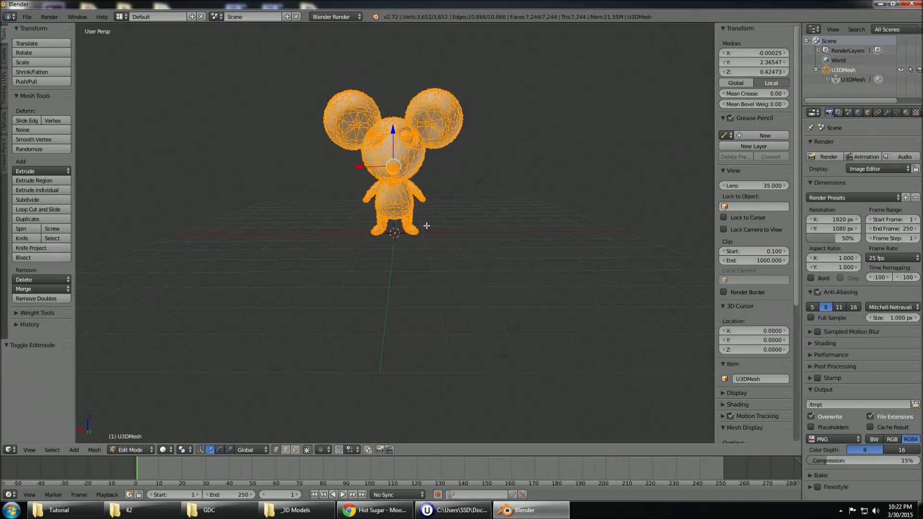
pyautogui.scroll(4, 427, 225)
pyautogui.scroll(-2, 426, 225)
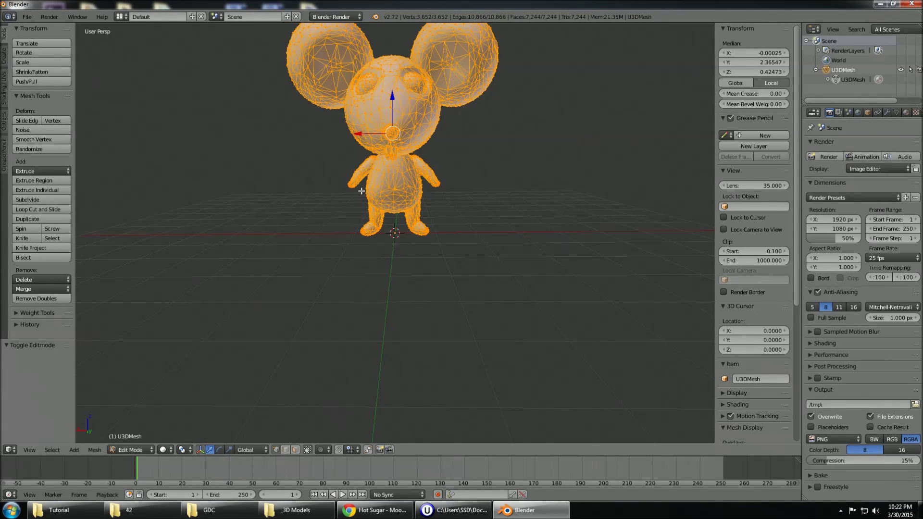
pyautogui.scroll(2, 359, 196)
pyautogui.moveTo(367, 218); pyautogui.dragTo(375, 210, button='middle')
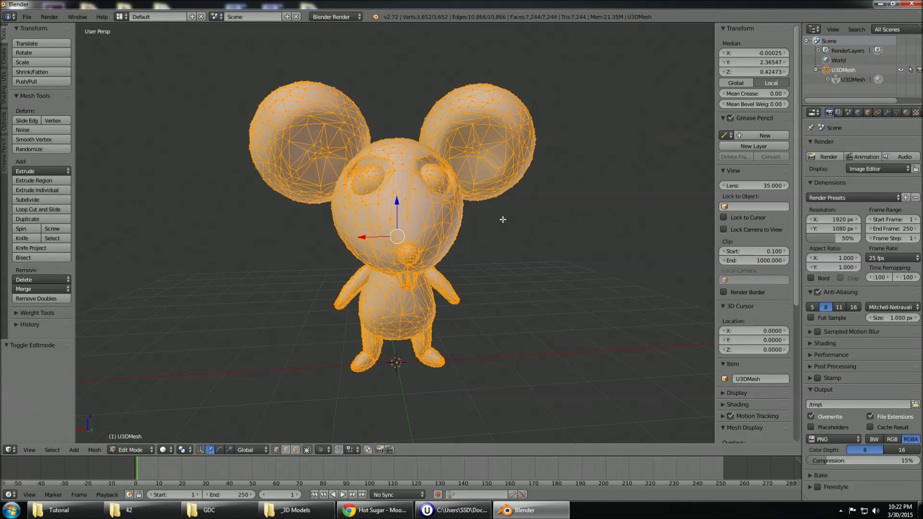
pyautogui.press('Tab')
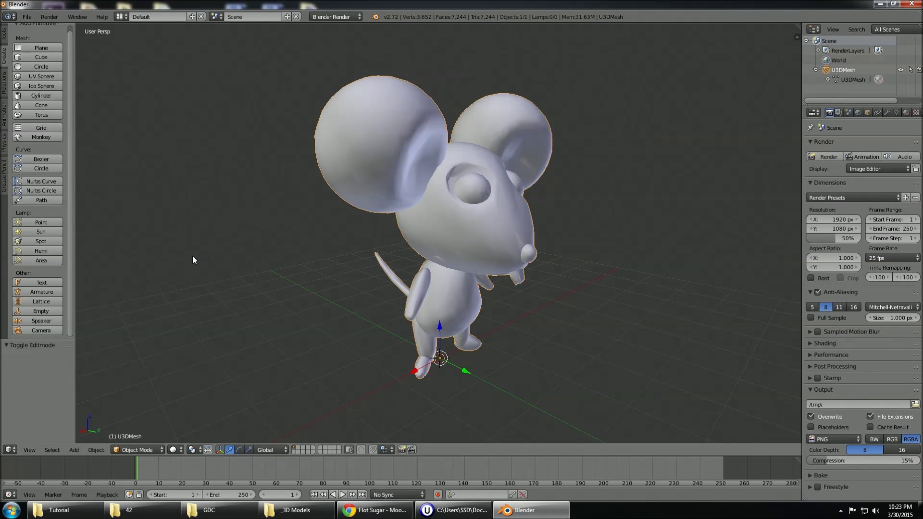
# - Add an armature and raise it along Z to the base of the mouse's torso, by about 0.33 and a further 0.25 units
pyautogui.click(54, 290)
pyautogui.moveTo(464, 328); pyautogui.dragTo(426, 315, button='middle')
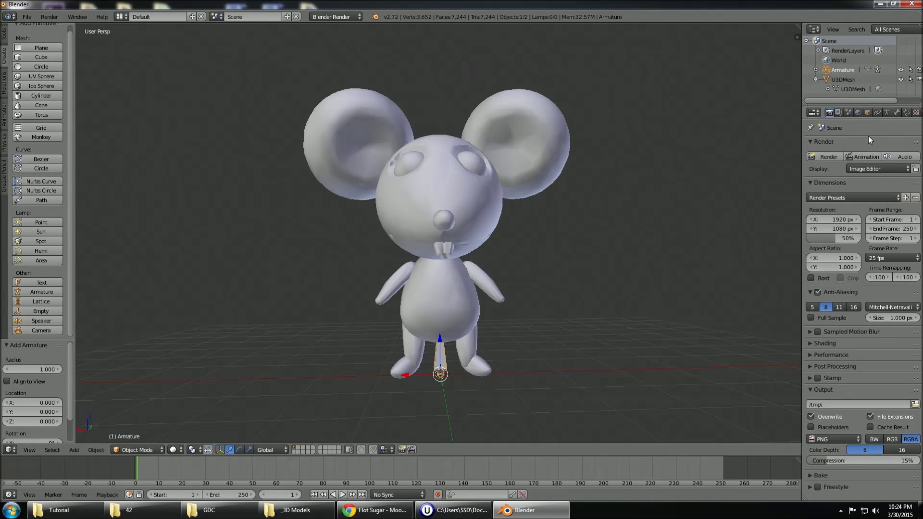
pyautogui.press('g')
pyautogui.press('z')
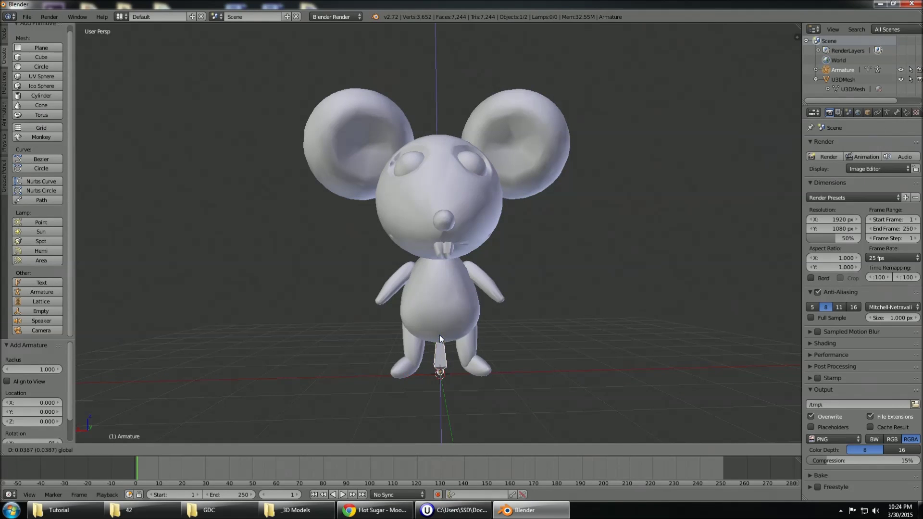
pyautogui.click(442, 318)
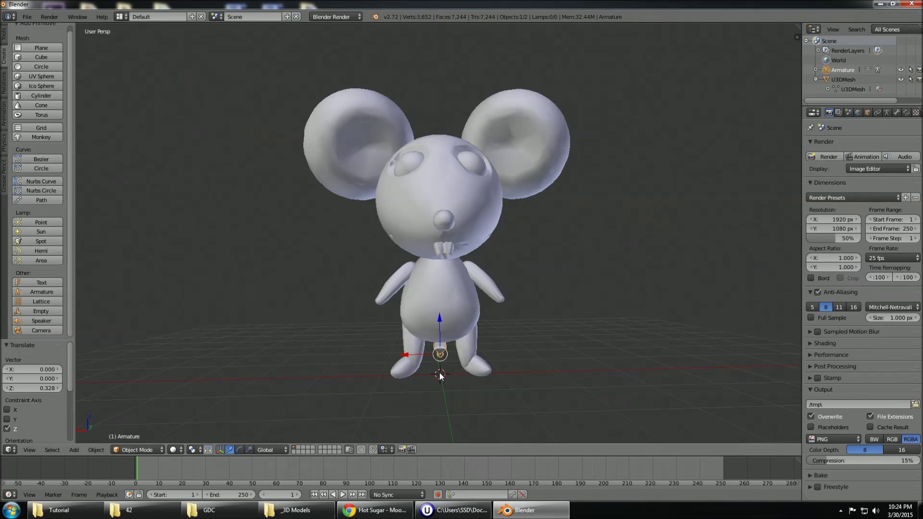
pyautogui.moveTo(439, 320); pyautogui.dragTo(440, 304)
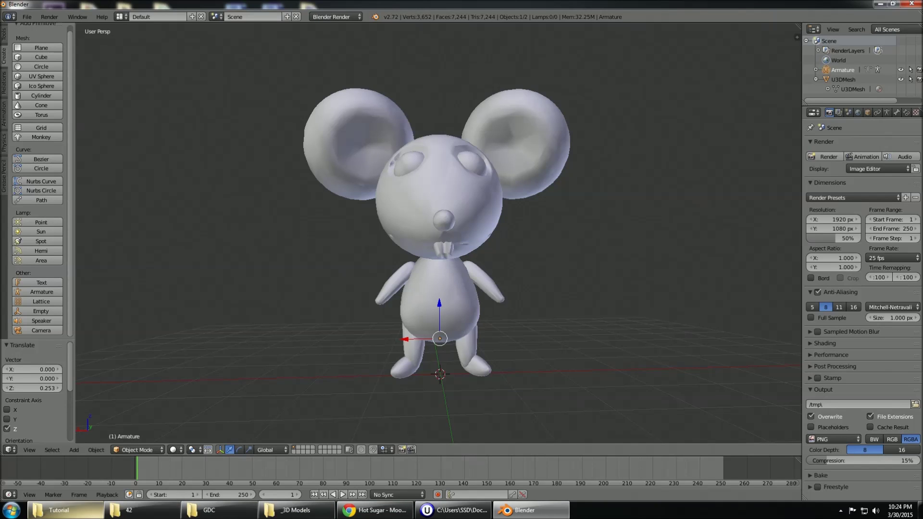
# - Open MecanimBoneReference.jpg from the 42 folder, review the required and optional humanoid bones, and return to Blender
pyautogui.moveTo(142, 515)
pyautogui.click(165, 463)
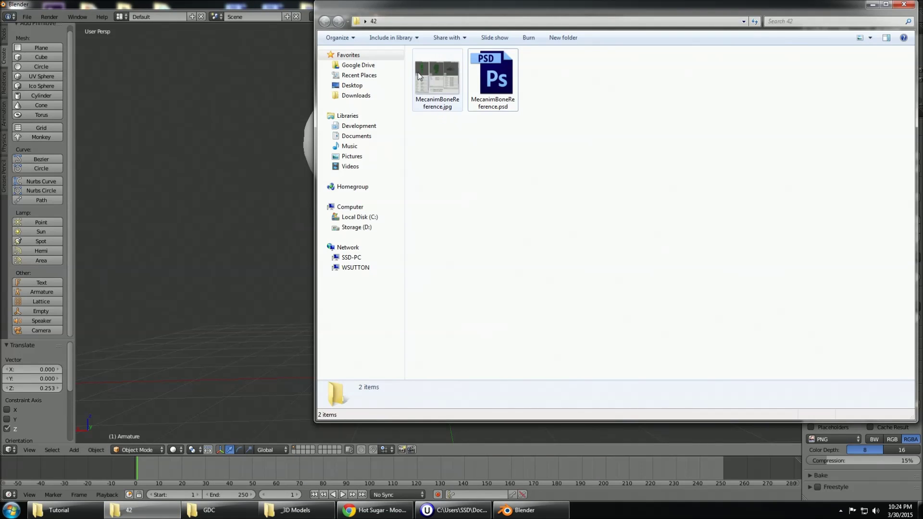
pyautogui.doubleClick(438, 82)
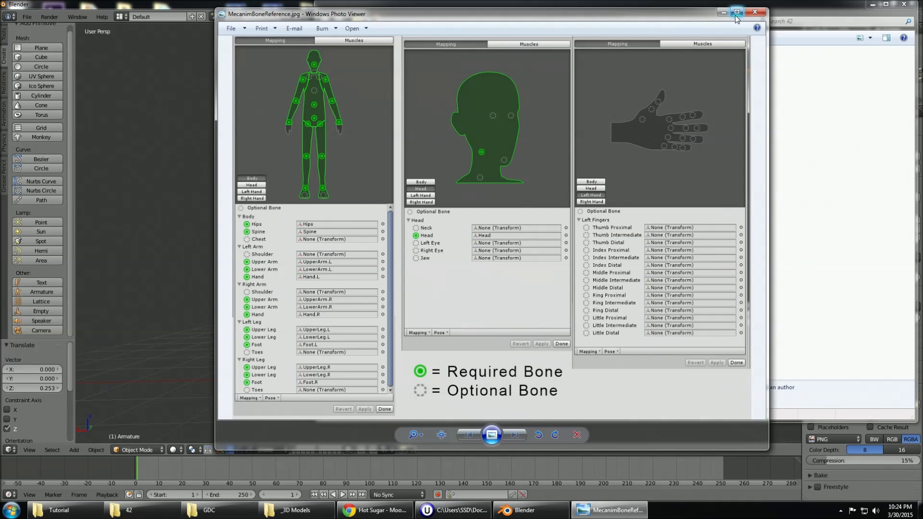
pyautogui.click(736, 13)
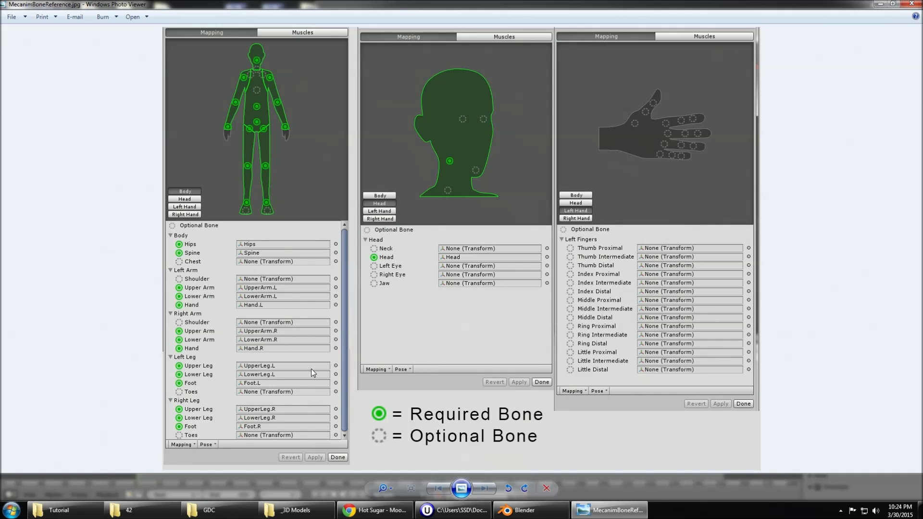
pyautogui.click(893, 4)
pyautogui.moveTo(644, 16); pyautogui.dragTo(0, 56)
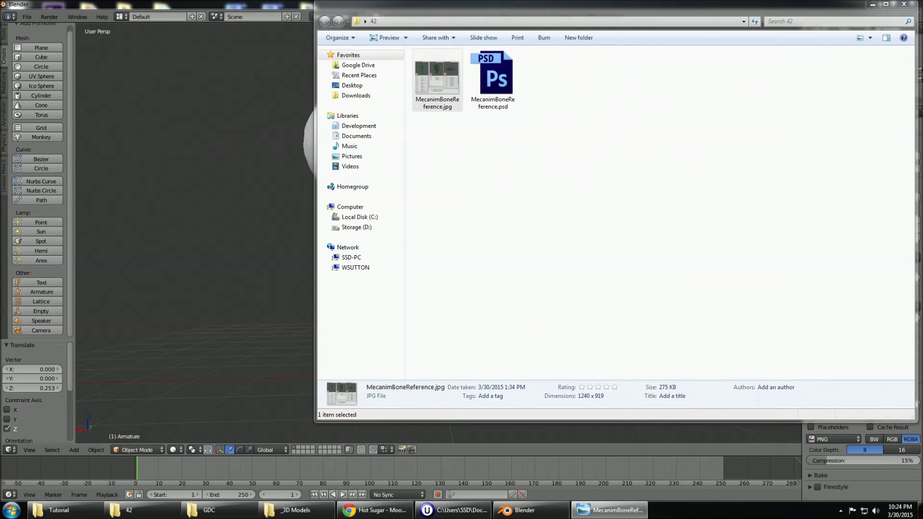
pyautogui.click(115, 5)
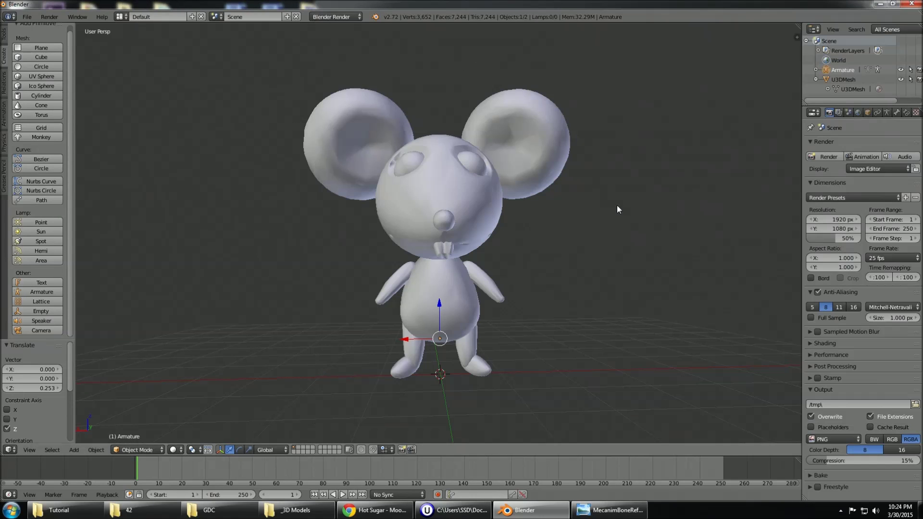
# - Turn on X-Ray display for the armature so its bone shows through the mouse mesh
pyautogui.click(897, 112)
pyautogui.click(887, 114)
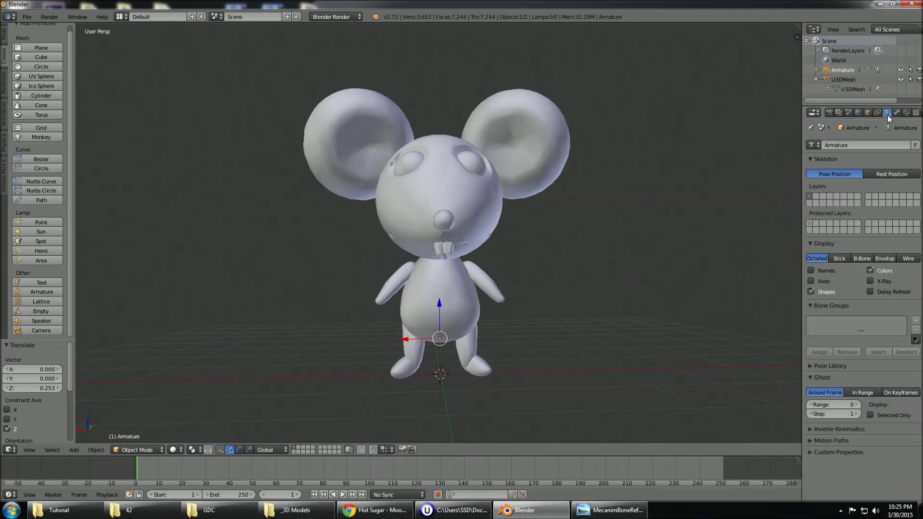
pyautogui.click(877, 114)
pyautogui.click(896, 112)
pyautogui.click(904, 113)
pyautogui.click(895, 112)
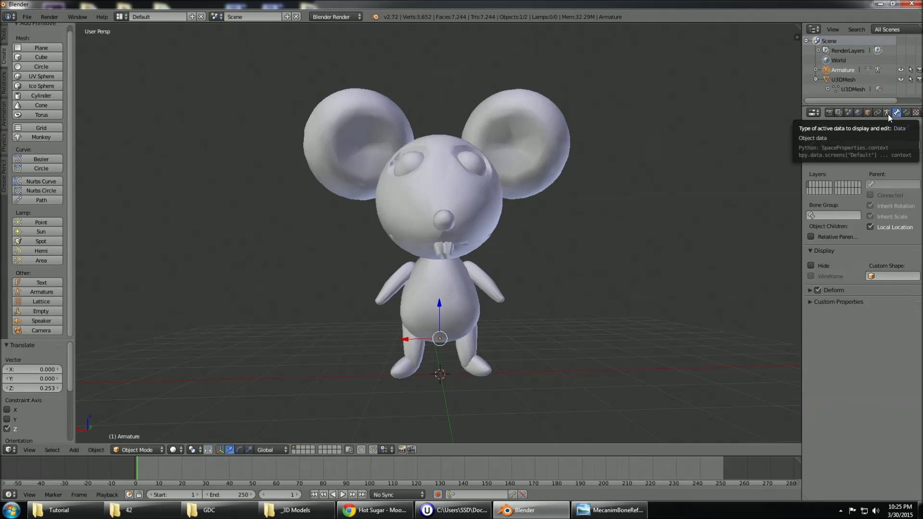
pyautogui.click(888, 113)
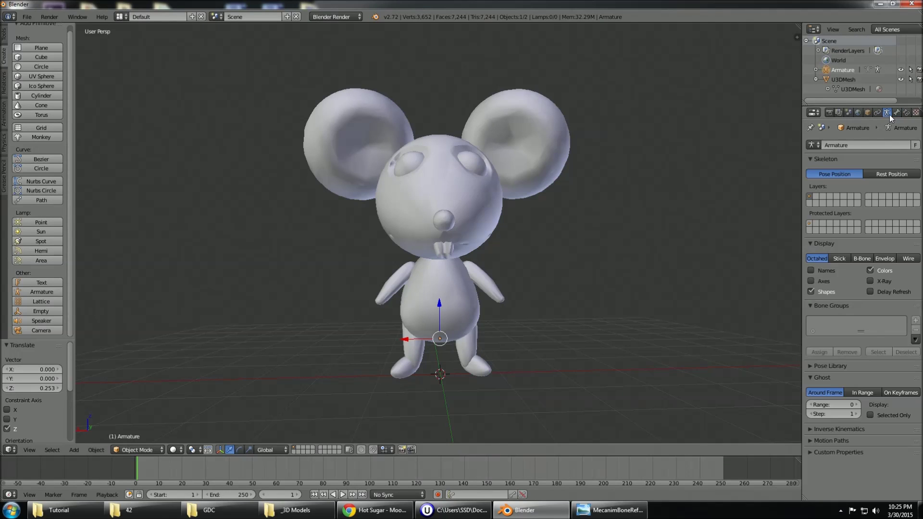
pyautogui.click(872, 281)
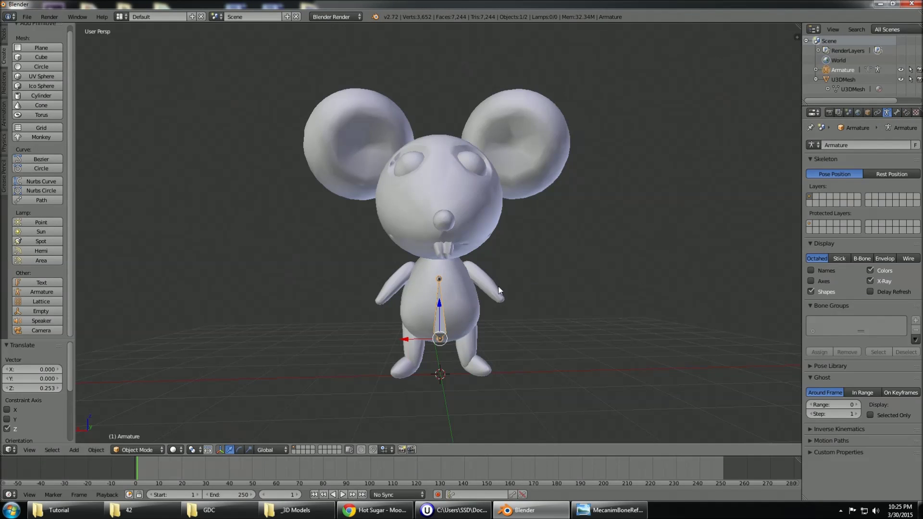
pyautogui.rightClick(440, 278)
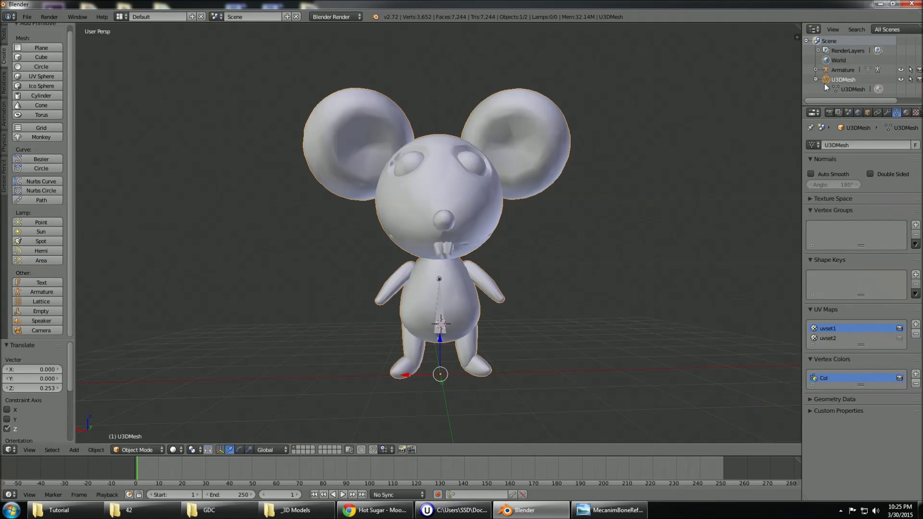
# - Select the armature and examine how its bone sits inside the mouse mesh, comparing the front and right views
pyautogui.click(816, 70)
pyautogui.click(840, 70)
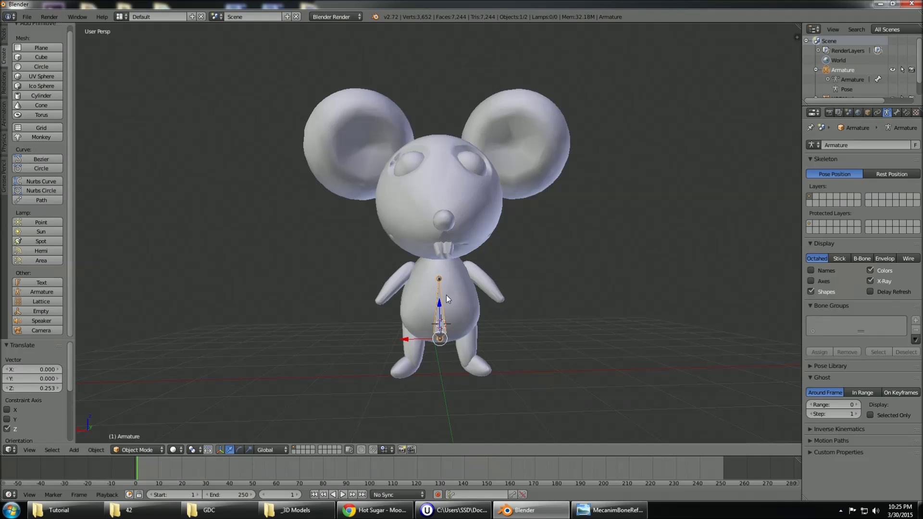
pyautogui.moveTo(439, 298)
pyautogui.mouseDown(button='middle')
pyautogui.moveTo(496, 305)
pyautogui.moveTo(431, 298)
pyautogui.moveTo(458, 299)
pyautogui.moveTo(448, 301)
pyautogui.mouseUp(button='middle')
pyautogui.press('KP_3')
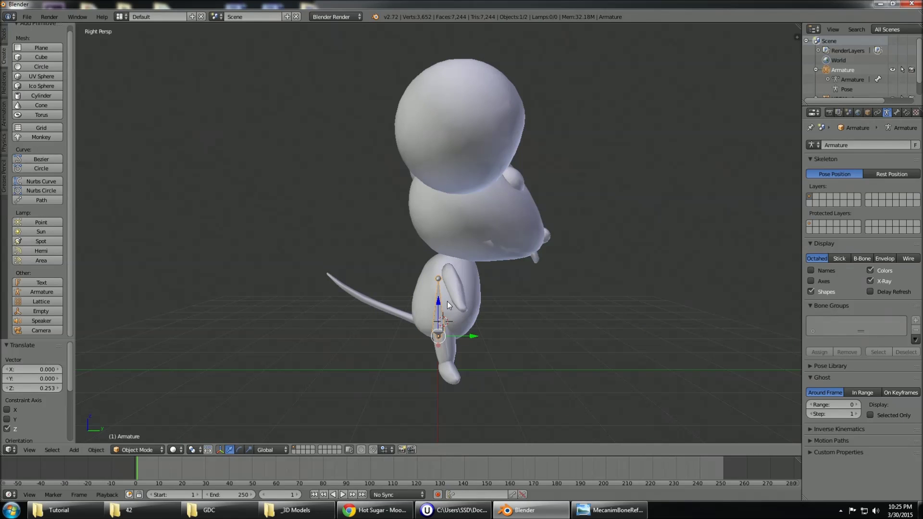
pyautogui.press('KP_1')
pyautogui.press('KP_3')
pyautogui.press('KP_1')
pyautogui.press('KP_3')
pyautogui.press('KP_1')
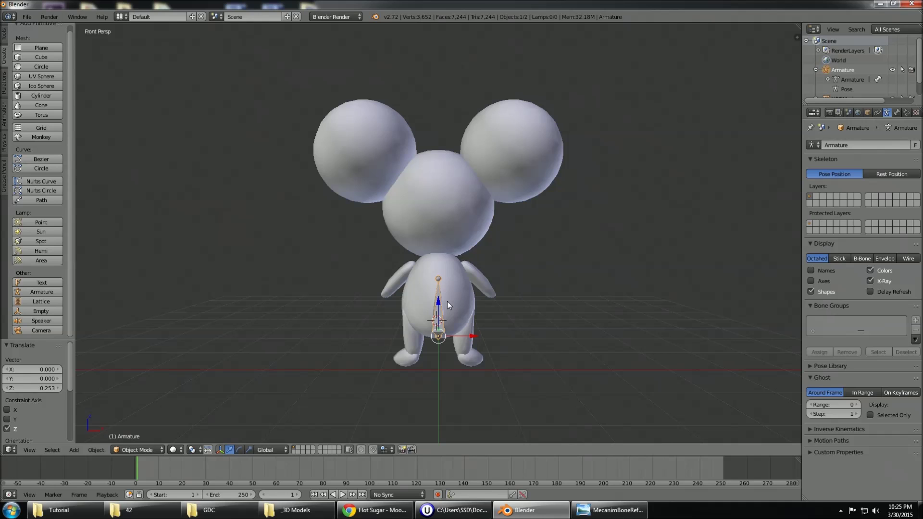
pyautogui.press('KP_3')
pyautogui.press('KP_1')
pyautogui.press('KP_3')
pyautogui.press('KP_1')
pyautogui.press('KP_3')
pyautogui.press('KP_1')
pyautogui.scroll(-2, 579, 200)
pyautogui.scroll(1, 579, 200)
pyautogui.moveTo(543, 233); pyautogui.dragTo(546, 236, button='middle')
pyautogui.press('KP_1')
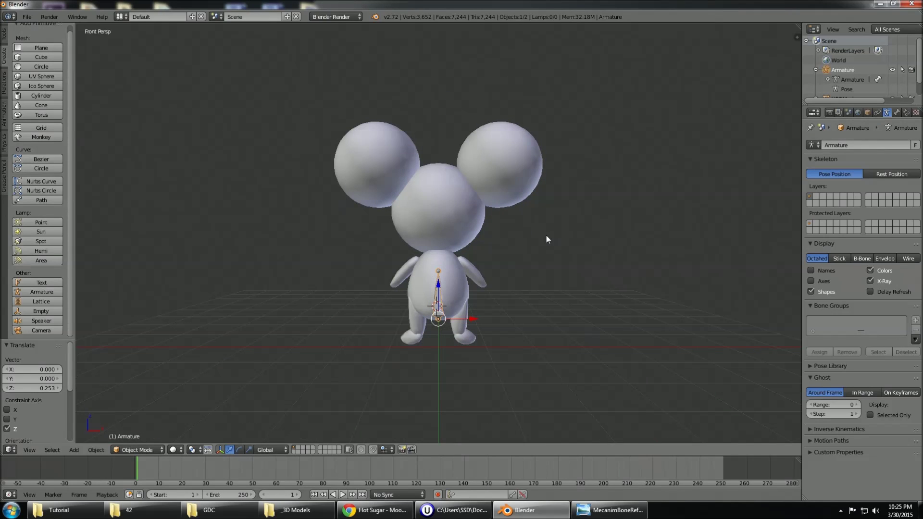
# - Rotate the whole mouse mesh 180 degrees about Z in Edit Mode, return to Object Mode, and check its new facing direction
pyautogui.press('Tab')
pyautogui.press('Tab')
pyautogui.scroll(-1, 856, 82)
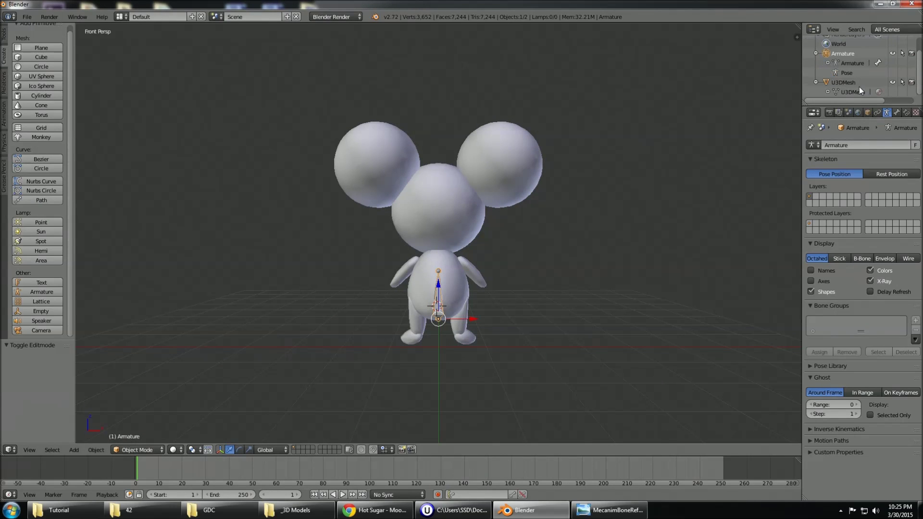
pyautogui.click(848, 82)
pyautogui.press('Tab')
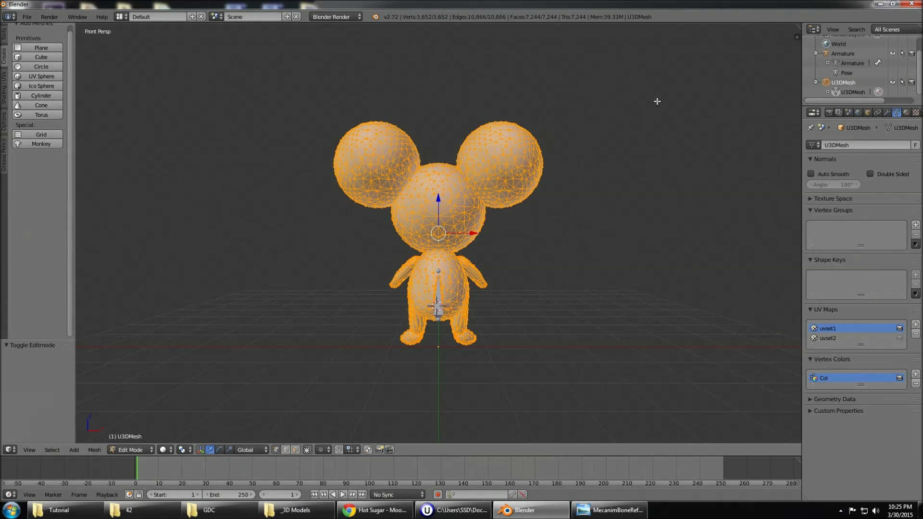
pyautogui.press('n')
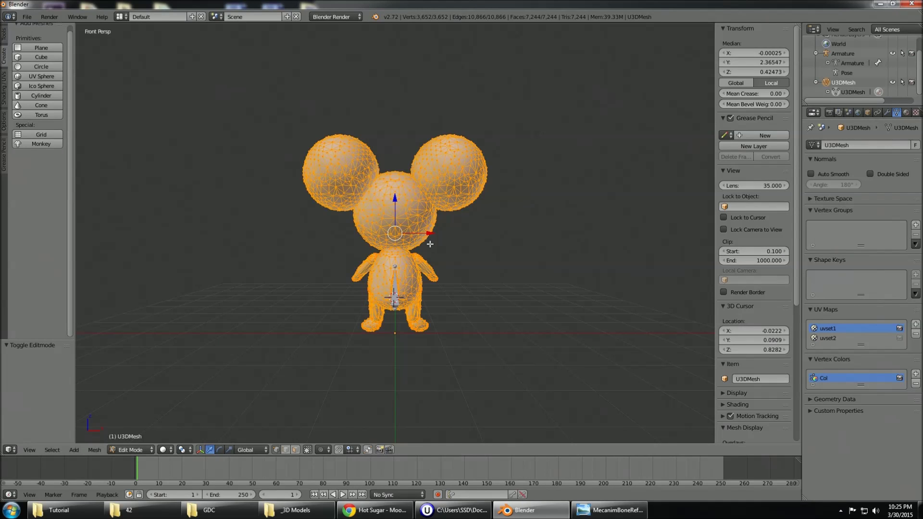
pyautogui.press('r')
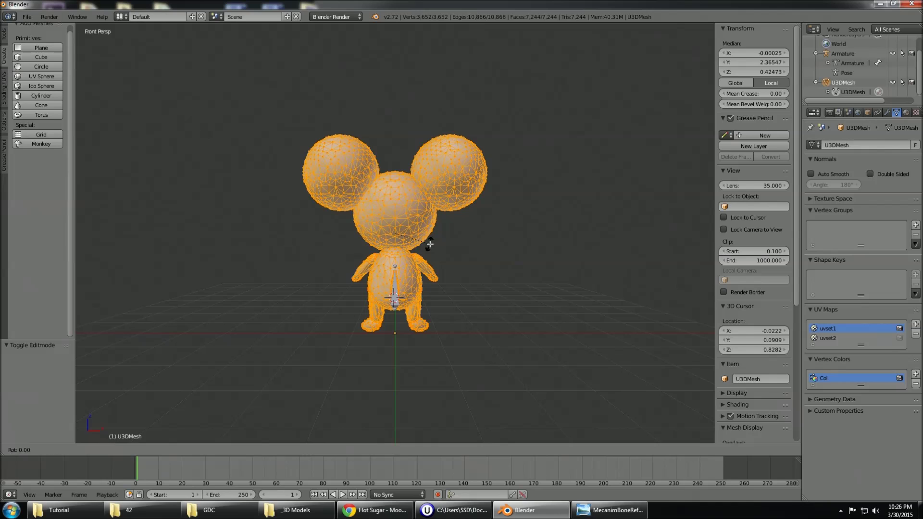
pyautogui.press('z')
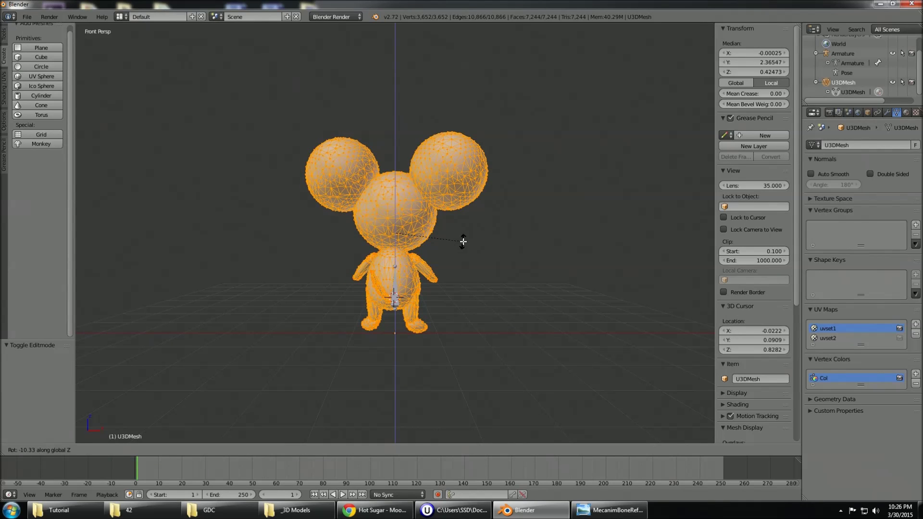
pyautogui.write('180')
pyautogui.press('Return')
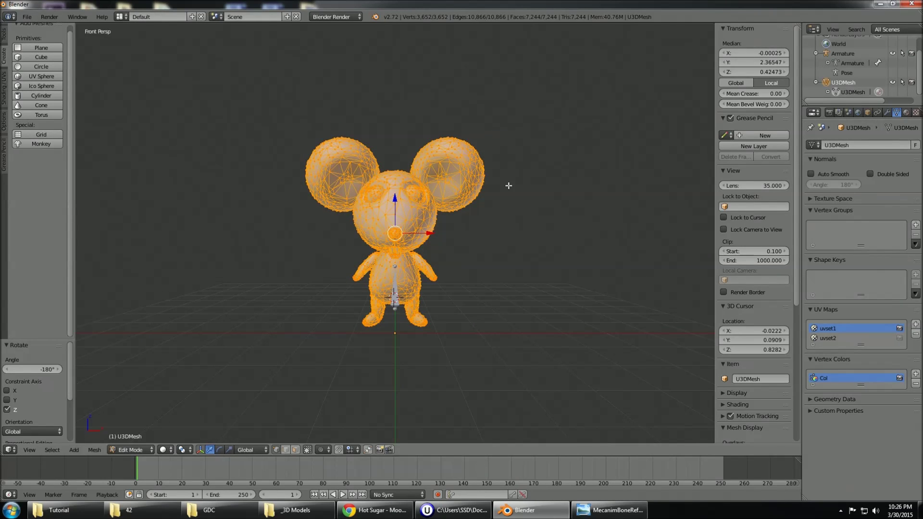
pyautogui.press('Tab')
pyautogui.moveTo(511, 196); pyautogui.dragTo(441, 204, button='middle')
pyautogui.press('KP_3')
pyautogui.press('KP_1')
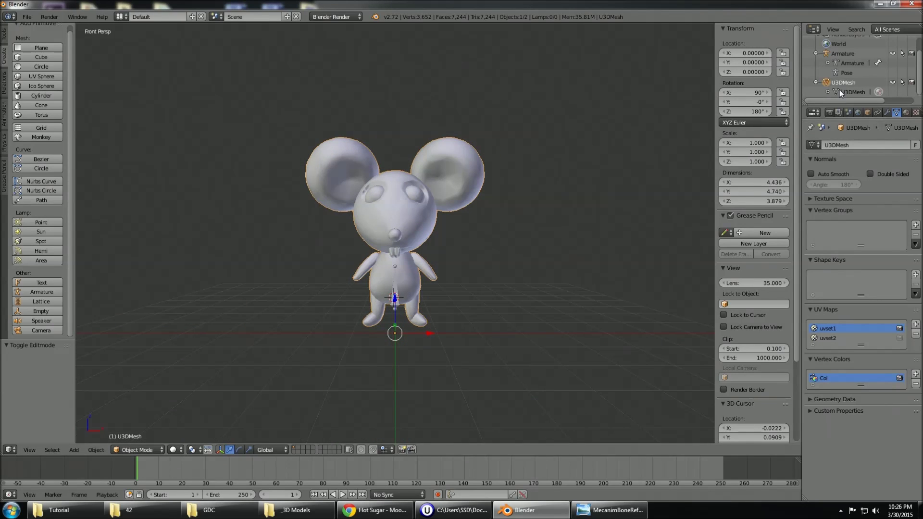
# - Select the armature and move it about 0.82 units along Y into the mouse's torso
pyautogui.click(848, 63)
pyautogui.click(828, 63)
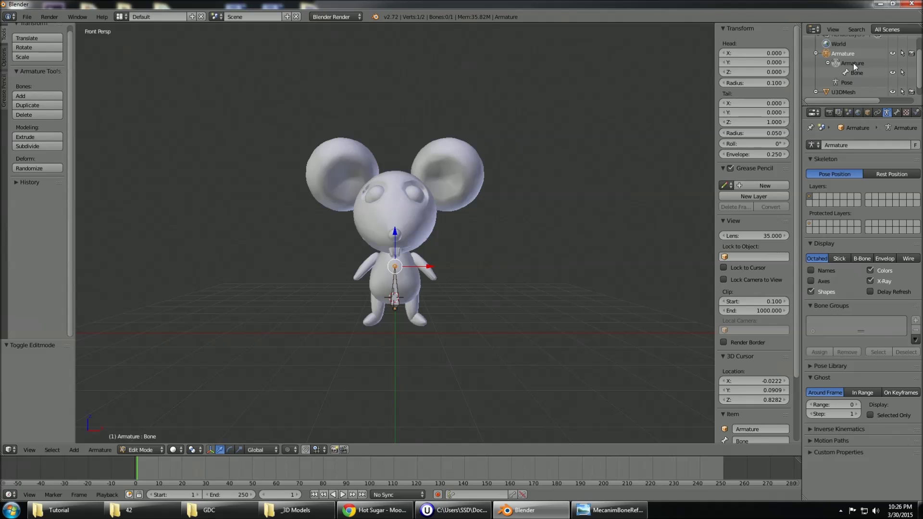
pyautogui.click(853, 62)
pyautogui.moveTo(408, 319); pyautogui.dragTo(281, 318, button='middle')
pyautogui.press('KP_3')
pyautogui.press('KP_1')
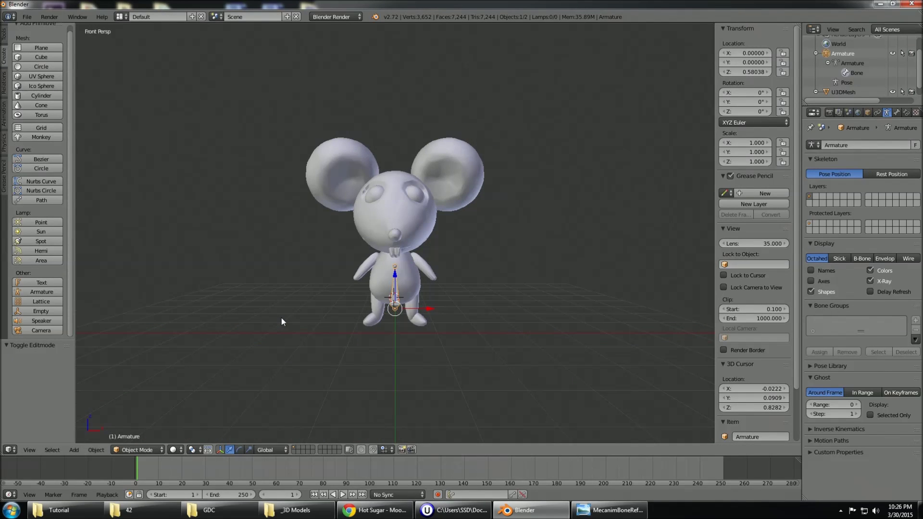
pyautogui.press('KP_3')
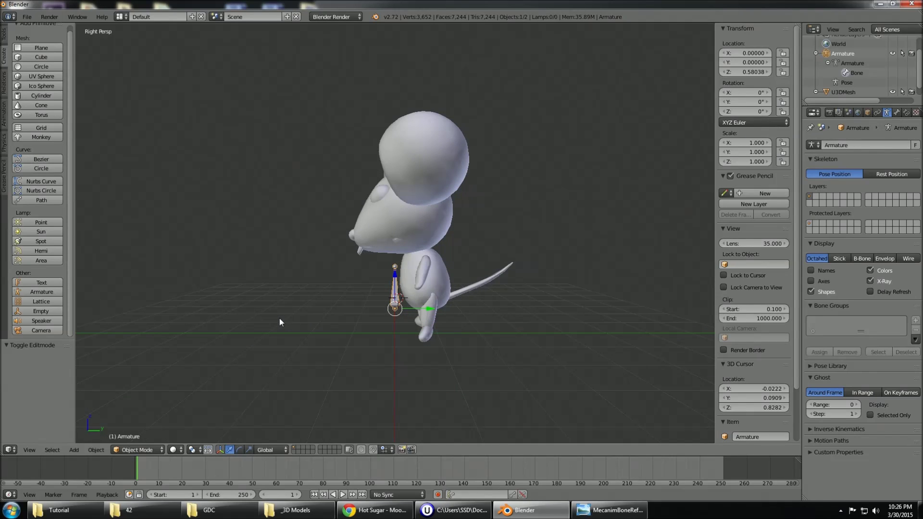
pyautogui.moveTo(431, 306); pyautogui.dragTo(463, 307)
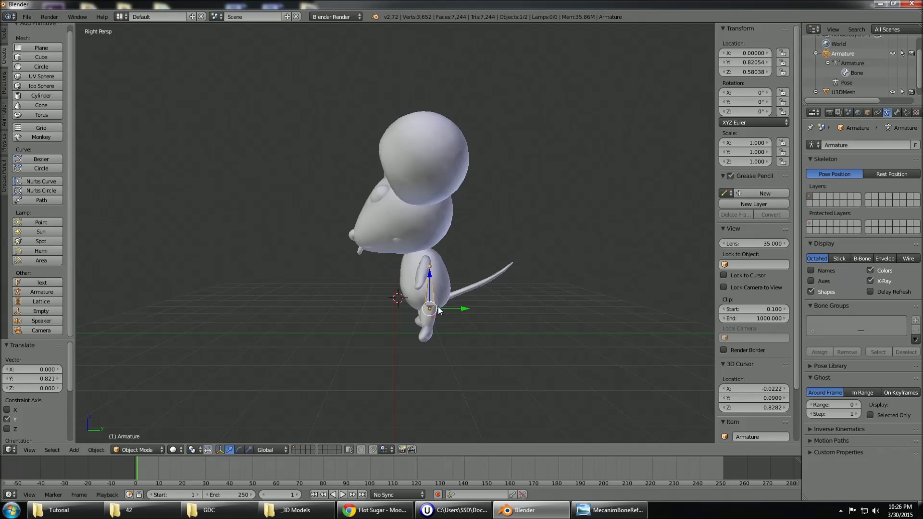
# - Shorten the armature's first bone in Edit Mode by lowering its tip about 0.47 units along Z
pyautogui.press('KP_1')
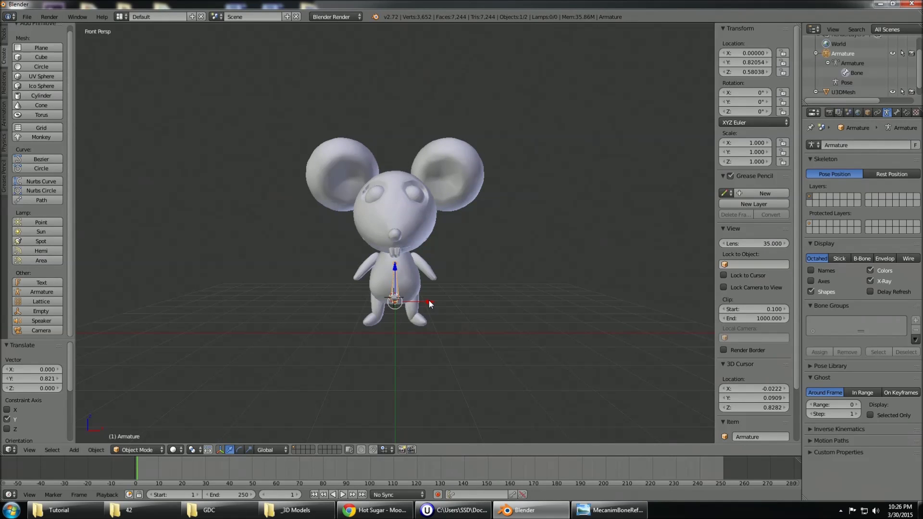
pyautogui.press('KP_Decimal')
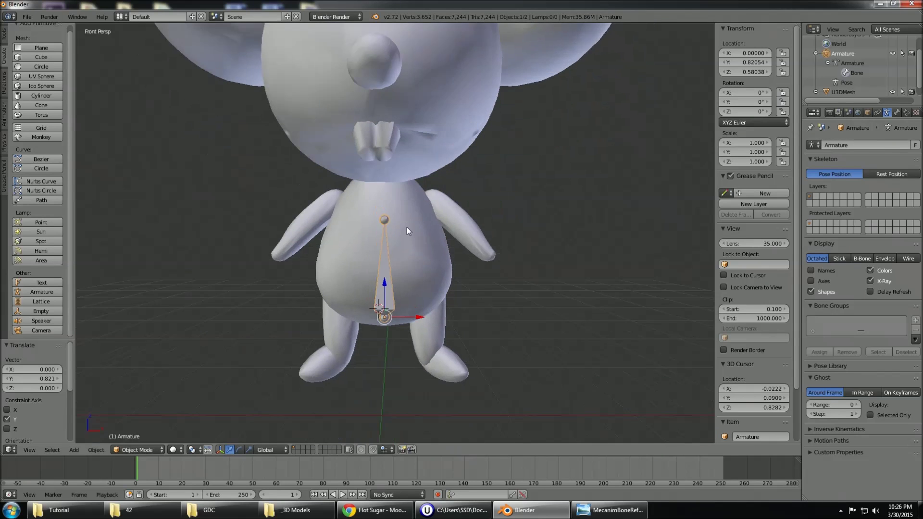
pyautogui.rightClick(393, 177)
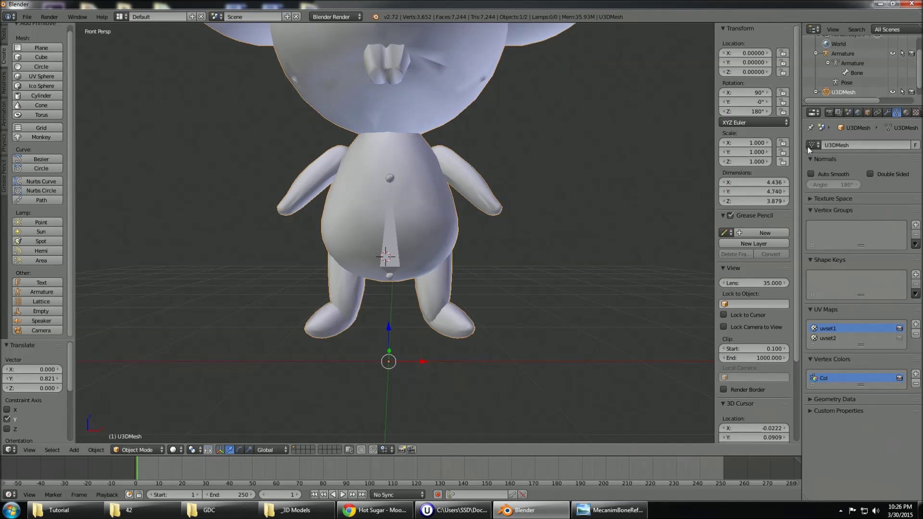
pyautogui.rightClick(395, 266)
pyautogui.press('Tab')
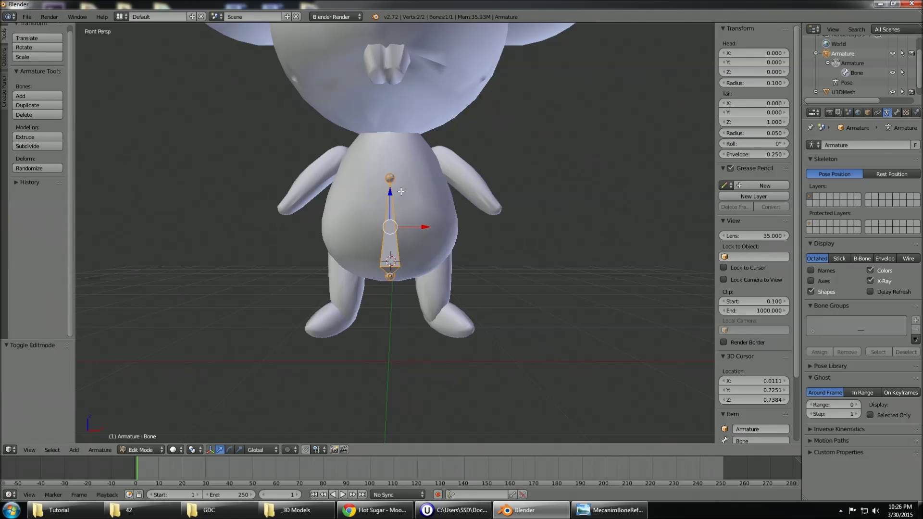
pyautogui.rightClick(393, 181)
pyautogui.press('g')
pyautogui.press('z')
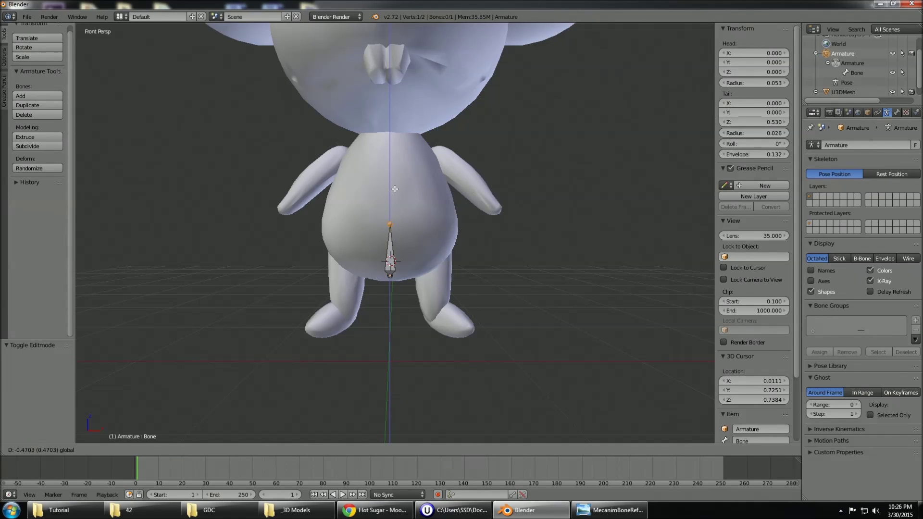
pyautogui.click(395, 189)
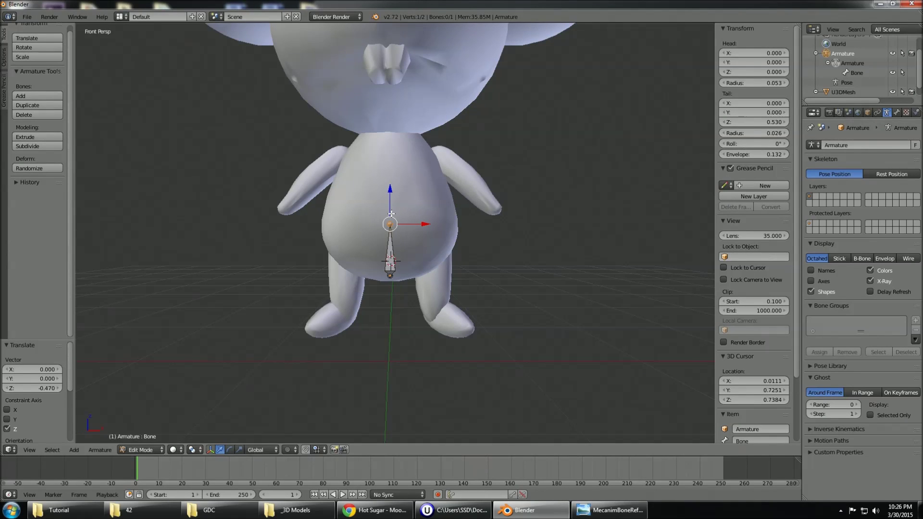
# - Extrude two spine bones straight up along Z from the first bone's tip, about 0.44 and 0.48 units long
pyautogui.press('e')
pyautogui.press('z')
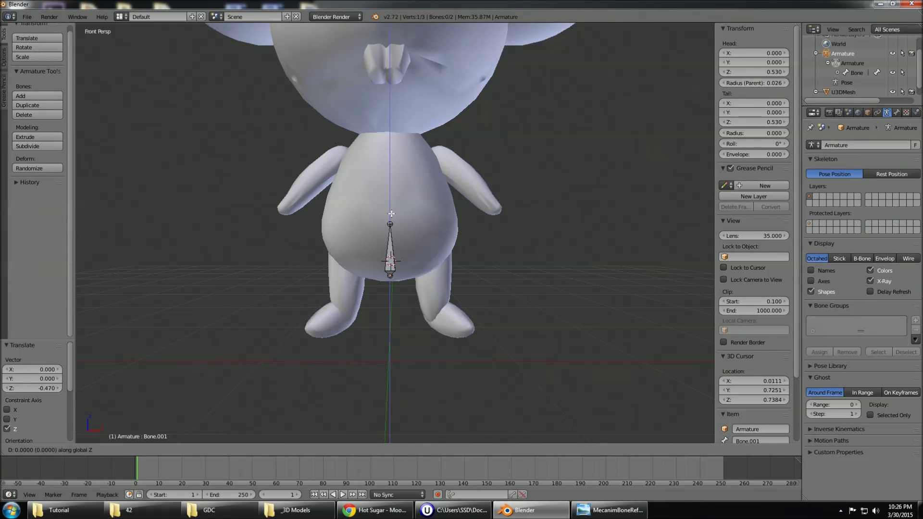
pyautogui.click(398, 170)
pyautogui.press('e')
pyautogui.press('z')
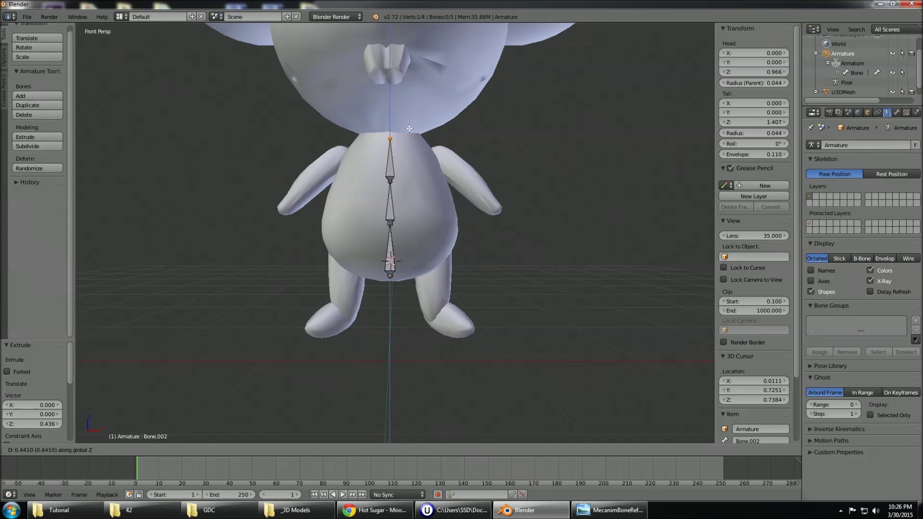
pyautogui.click(408, 124)
# - Extrude a head bone about 2.14 units up along Z from the top of the spine
pyautogui.keyDown('shift'); pyautogui.moveTo(408, 125); pyautogui.dragTo(413, 277, button='middle'); pyautogui.keyUp('shift')
pyautogui.press('e')
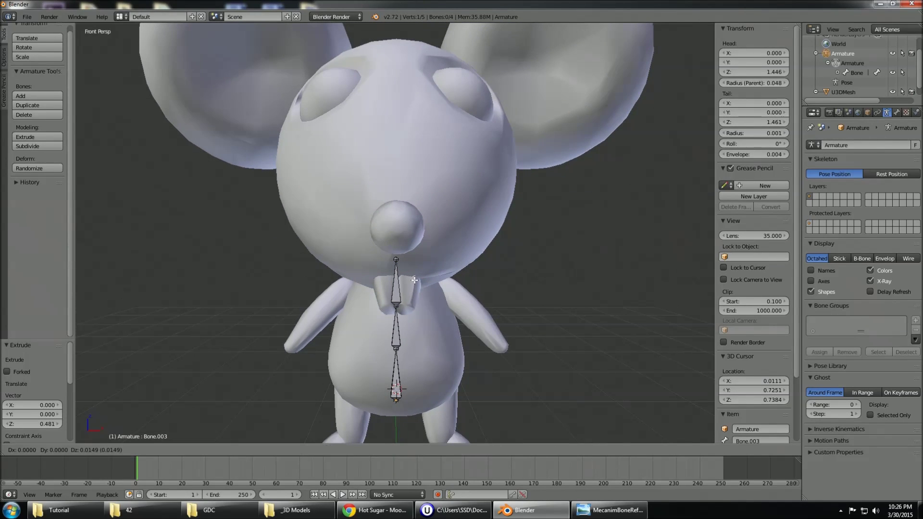
pyautogui.press('z')
pyautogui.click(425, 73)
# - Lower the joint between the spine and the head bone by about 0.02 units along Z
pyautogui.keyDown('shift'); pyautogui.scroll(-4, 445, 143); pyautogui.keyUp('shift')
pyautogui.keyDown('shift'); pyautogui.scroll(-4, 445, 144); pyautogui.keyUp('shift')
pyautogui.rightClick(396, 166)
pyautogui.press('g')
pyautogui.press('z')
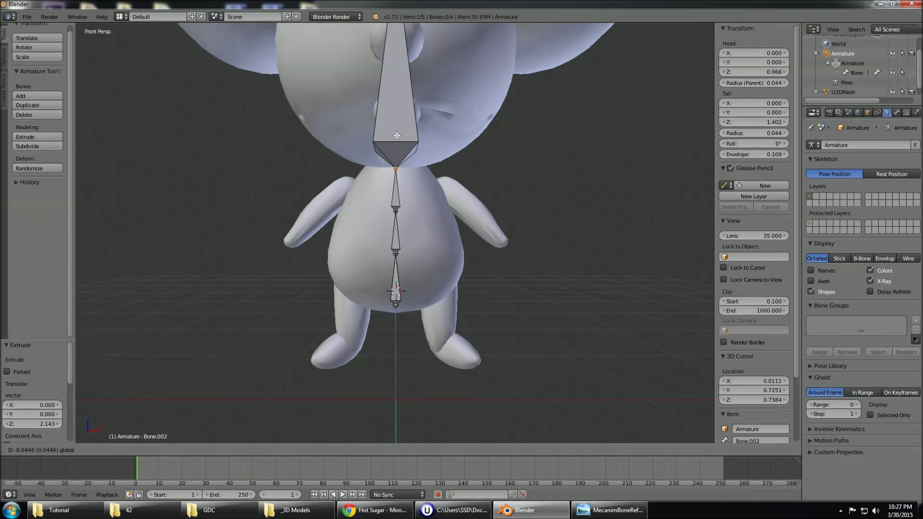
pyautogui.moveTo(396, 134); pyautogui.dragTo(397, 132)
# - Extrude a shoulder bone from the upper spine joint to the +X arm, about 0.46 units along X and 0.29 along Z
pyautogui.keyDown('shift'); pyautogui.moveTo(418, 166); pyautogui.dragTo(427, 191, button='middle'); pyautogui.keyUp('shift')
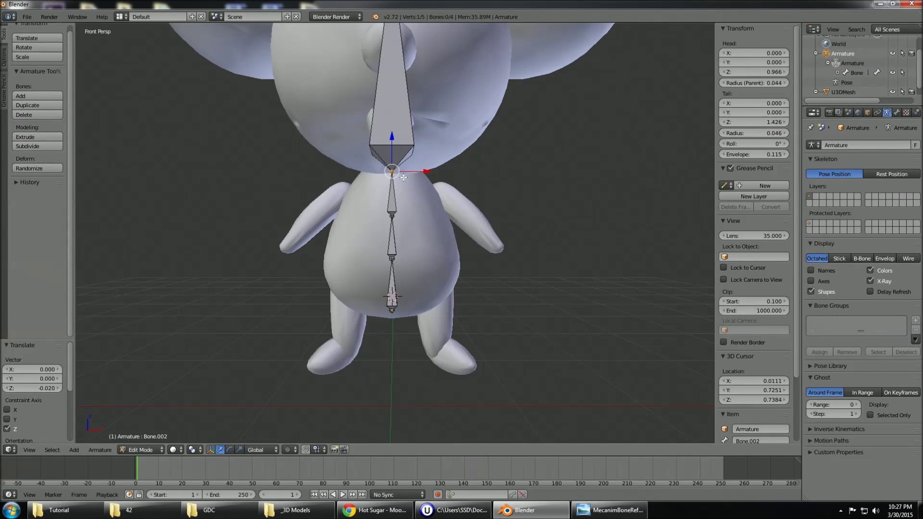
pyautogui.rightClick(392, 213)
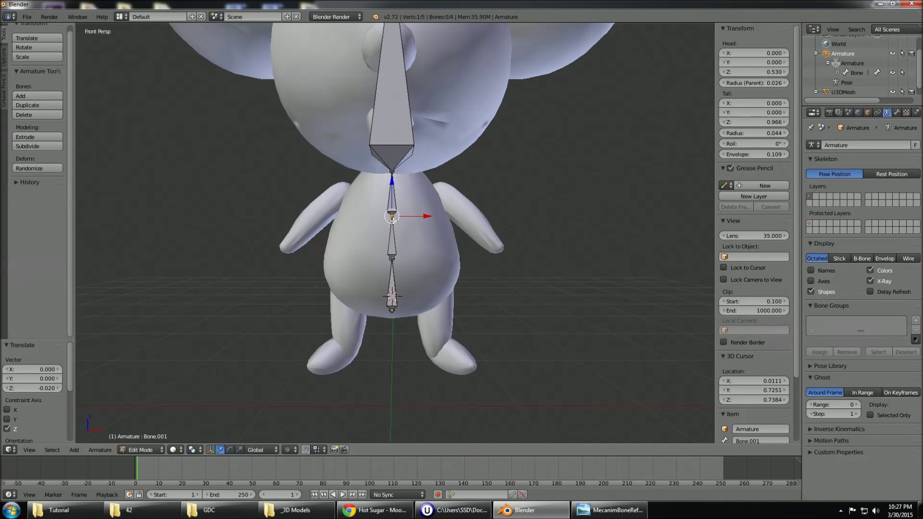
pyautogui.press('e')
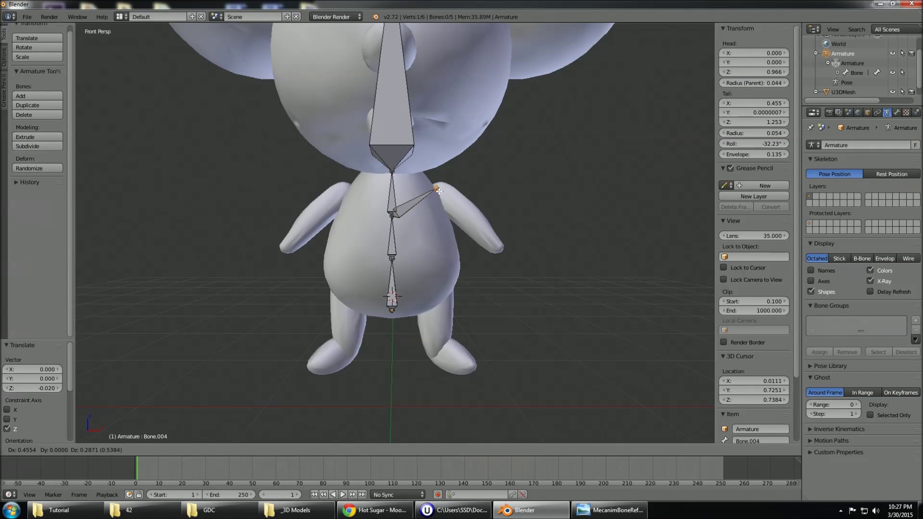
pyautogui.click(439, 191)
# - Move the head bone's tip about -0.77 units along Y and lower it about 0.27 units along Z
pyautogui.press('KP_3')
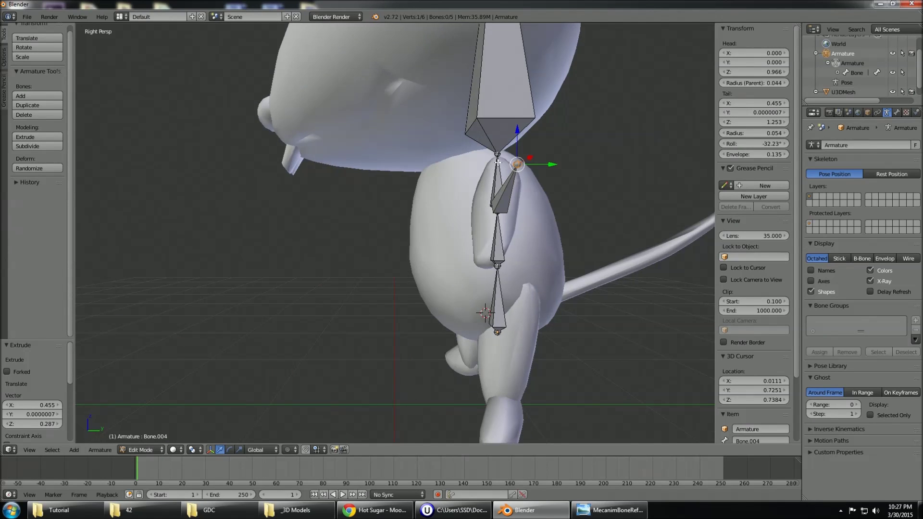
pyautogui.scroll(-3, 488, 169)
pyautogui.keyDown('shift'); pyautogui.moveTo(446, 71); pyautogui.dragTo(505, 146, button='middle'); pyautogui.keyUp('shift')
pyautogui.rightClick(388, 109)
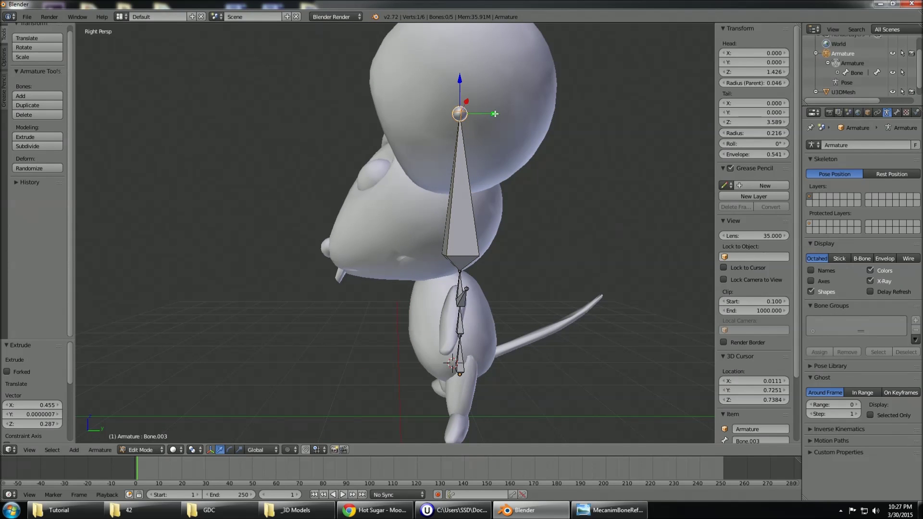
pyautogui.press('g')
pyautogui.press('y')
pyautogui.click(444, 114)
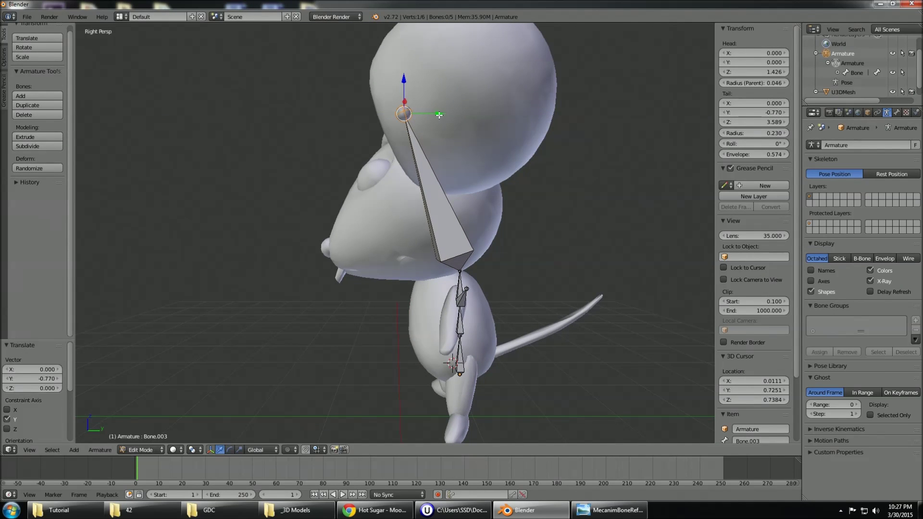
pyautogui.press('KP_1')
pyautogui.press('g')
pyautogui.press('z')
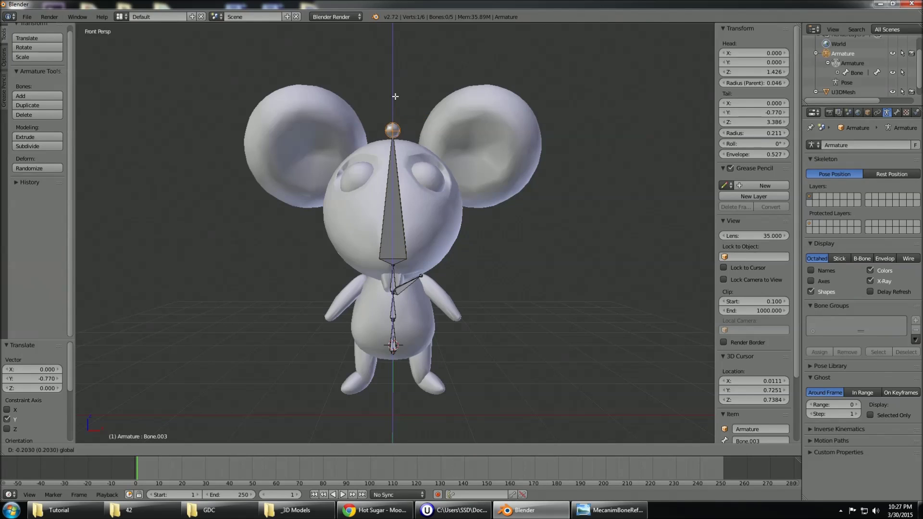
pyautogui.click(398, 109)
# - Move the neck joint at the base of the head bone about -0.26 units along Y
pyautogui.moveTo(405, 125); pyautogui.dragTo(426, 217, button='middle')
pyautogui.press('KP_3')
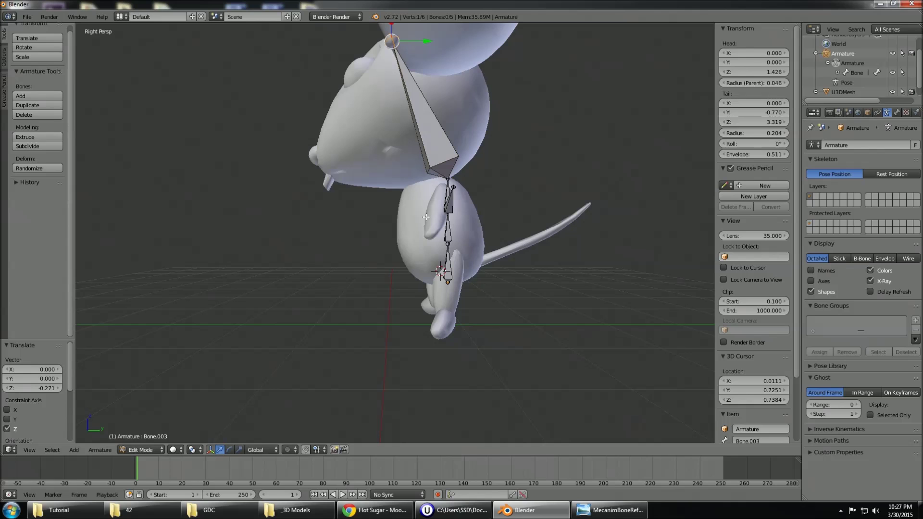
pyautogui.rightClick(447, 179)
pyautogui.press('g')
pyautogui.press('y')
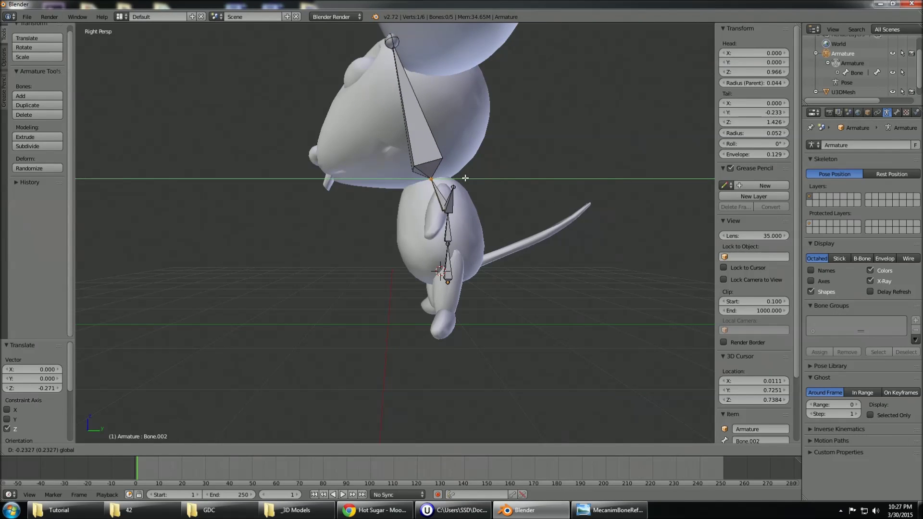
pyautogui.click(471, 185)
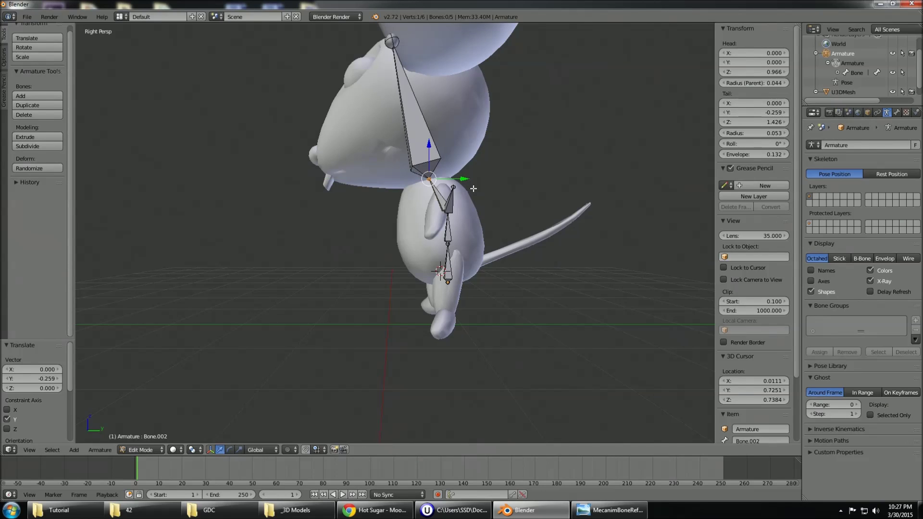
# - Move the joint between the hip bone and the first spine bone to about 0.047 along Y
pyautogui.moveTo(473, 188); pyautogui.dragTo(510, 185, button='middle')
pyautogui.press('KP_3')
pyautogui.press('KP_1')
pyautogui.press('KP_3')
pyautogui.press('KP_1')
pyautogui.press('KP_3')
pyautogui.rightClick(446, 244)
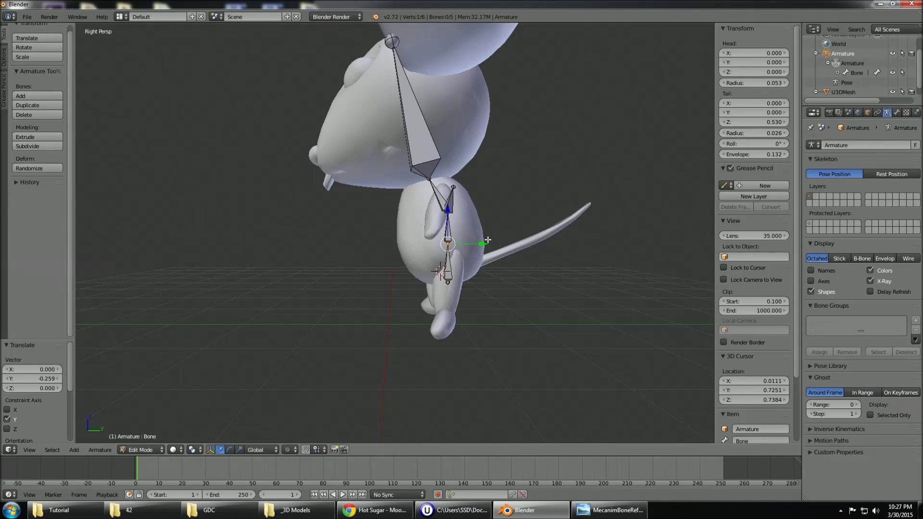
pyautogui.press('g')
pyautogui.press('y')
pyautogui.click(453, 285)
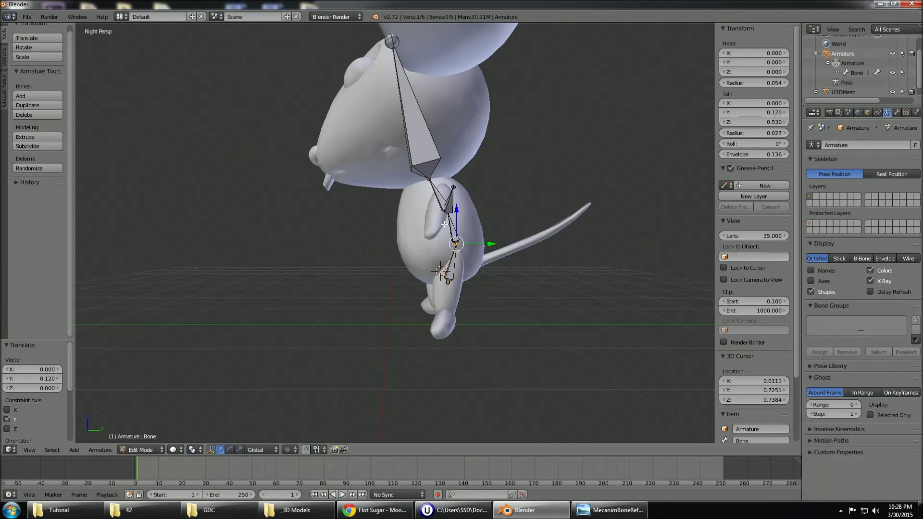
pyautogui.moveTo(489, 244); pyautogui.dragTo(457, 234)
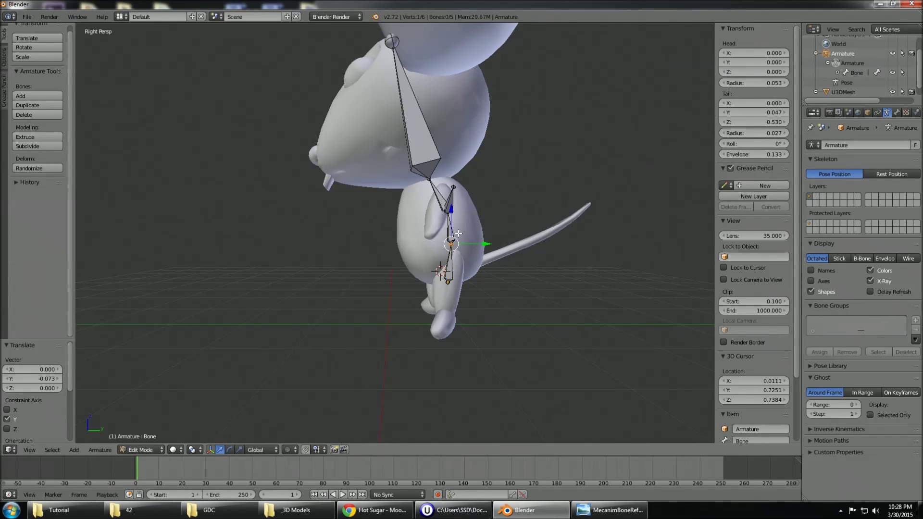
# - Move the upper spine joint, where the shoulder bone branches off, about -0.06 units along Y
pyautogui.press('KP_1')
pyautogui.click(392, 214)
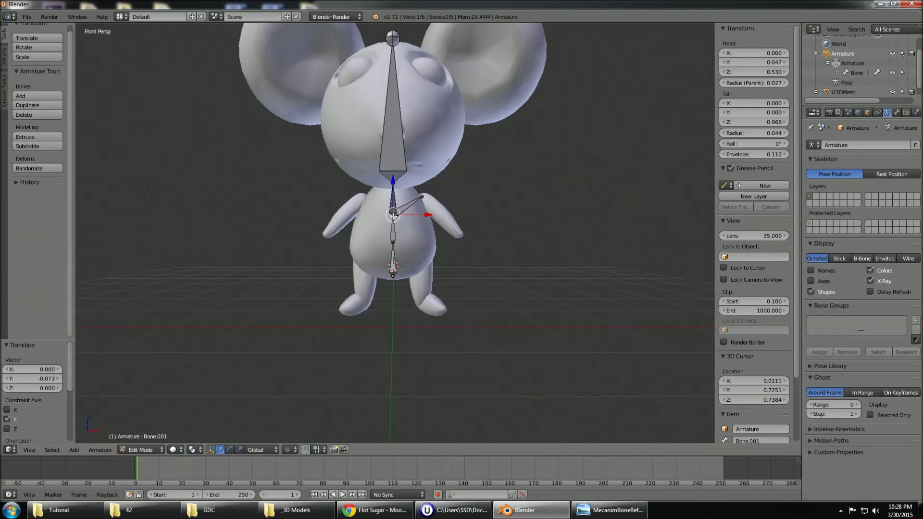
pyautogui.press('KP_3')
pyautogui.moveTo(485, 214); pyautogui.dragTo(477, 216)
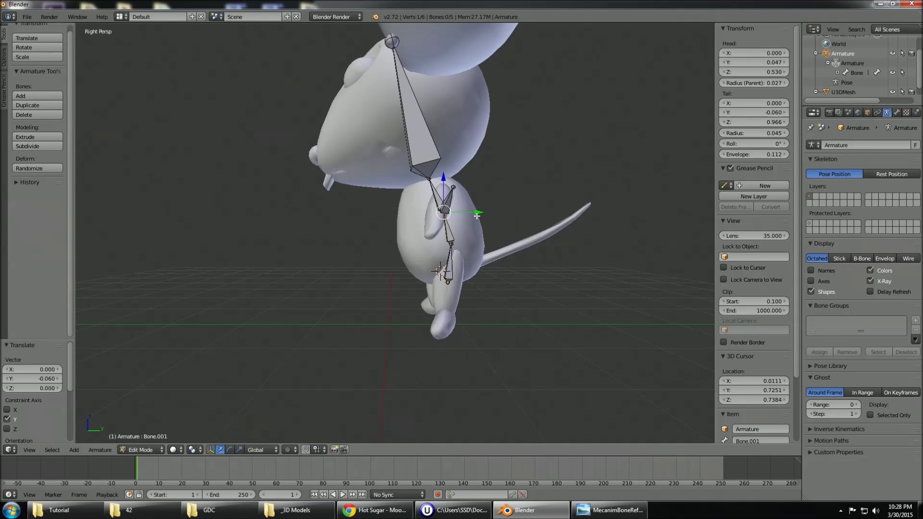
# - Lower the +X shoulder bone's tip about 0.02 units along Z and move it about -0.14 units along Y
pyautogui.press('KP_1')
pyautogui.rightClick(422, 197)
pyautogui.moveTo(424, 172); pyautogui.dragTo(441, 187)
pyautogui.moveTo(462, 199); pyautogui.dragTo(464, 200, button='middle')
pyautogui.press('KP_3')
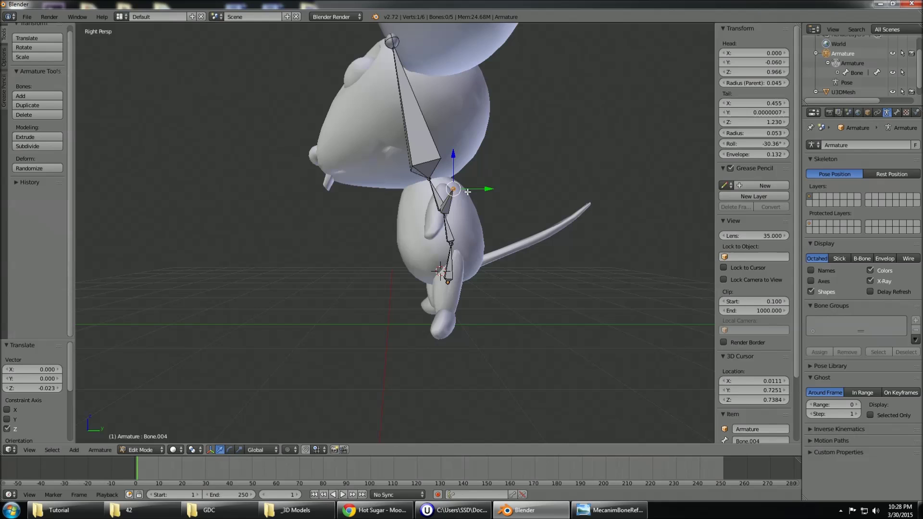
pyautogui.click(490, 194)
pyautogui.press('g')
pyautogui.press('y')
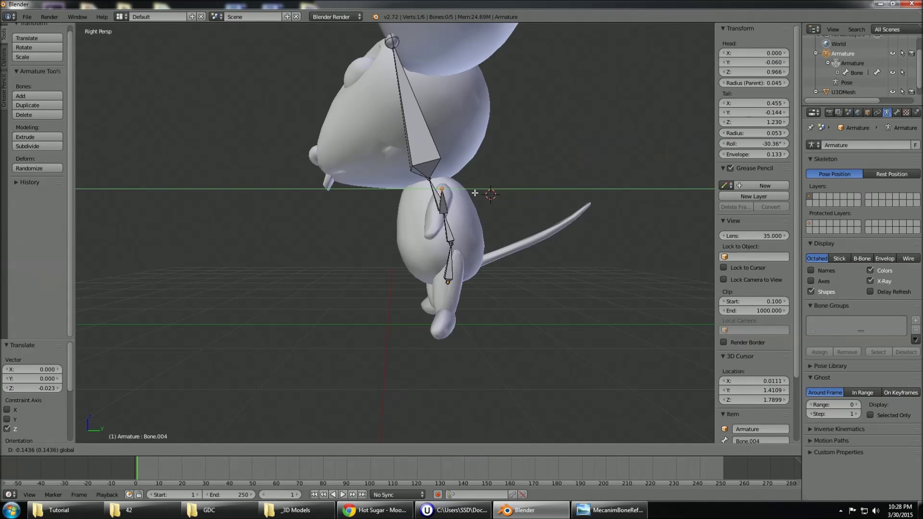
pyautogui.click(474, 193)
# - Extrude upper arm, forearm and hand bones down the +X arm, about 0.19/-0.13, 0.17/-0.19 and 0.22/-0.27 units in X/Z
pyautogui.press('KP_1')
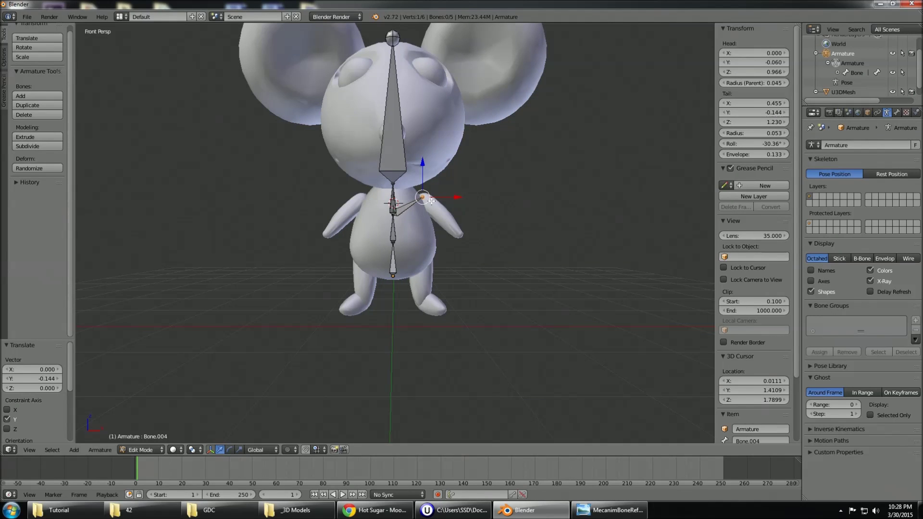
pyautogui.press('e')
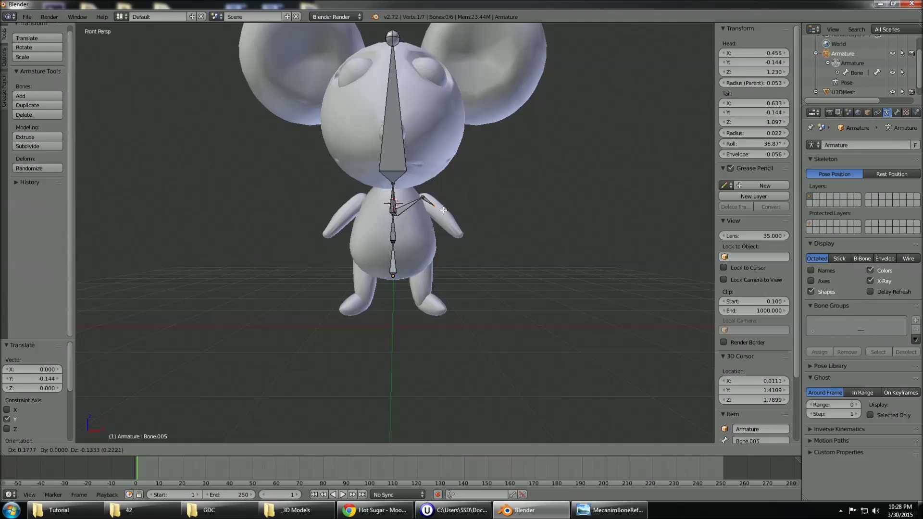
pyautogui.click(443, 210)
pyautogui.press('e')
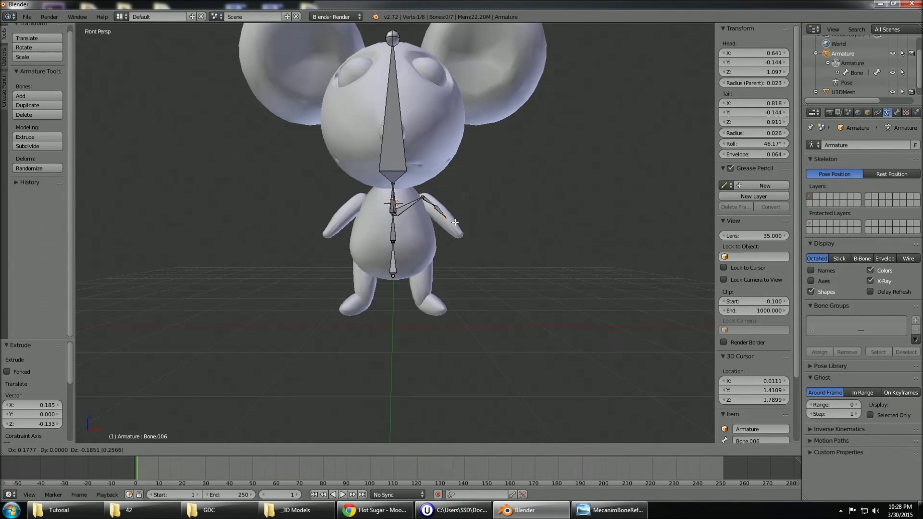
pyautogui.click(454, 223)
pyautogui.press('e')
pyautogui.click(469, 240)
# - Position the wrist joint at about Y -0.271 and the hand bone's tip at about X 0.962, Y -0.376
pyautogui.press('KP_3')
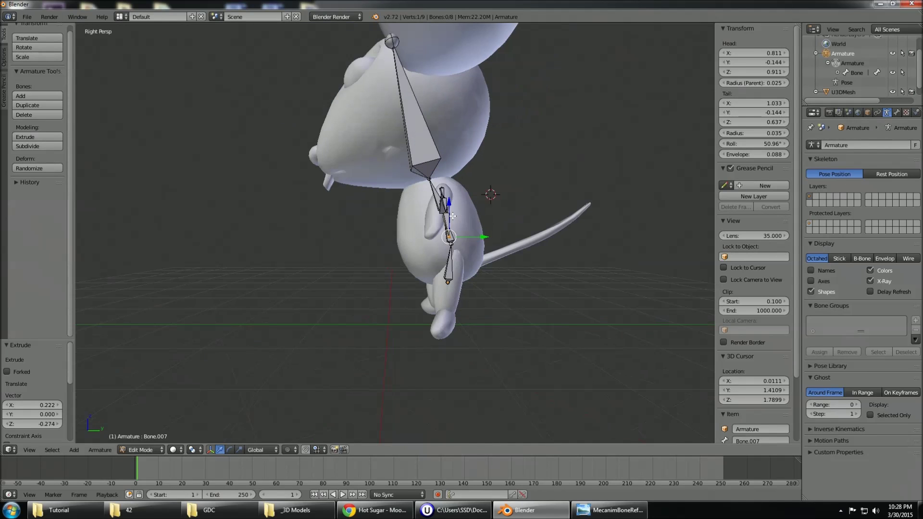
pyautogui.moveTo(465, 218); pyautogui.dragTo(499, 248, button='middle')
pyautogui.rightClick(468, 239)
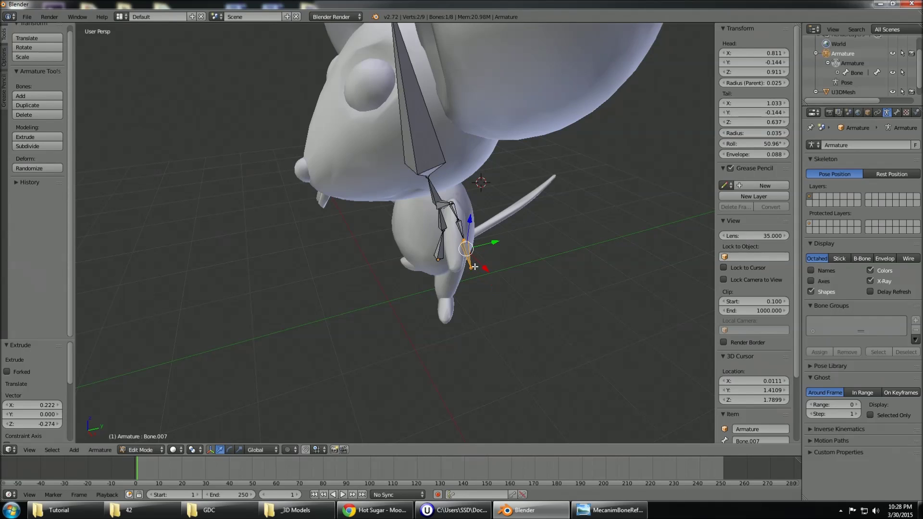
pyautogui.press('g')
pyautogui.press('y')
pyautogui.click(468, 270)
pyautogui.rightClick(452, 244)
pyautogui.rightClick(463, 271)
pyautogui.moveTo(485, 265)
pyautogui.mouseDown()
pyautogui.moveTo(474, 269)
pyautogui.moveTo(483, 246)
pyautogui.moveTo(477, 266)
pyautogui.mouseUp()
pyautogui.rightClick(455, 255)
pyautogui.rightClick(456, 271)
pyautogui.press('KP_1')
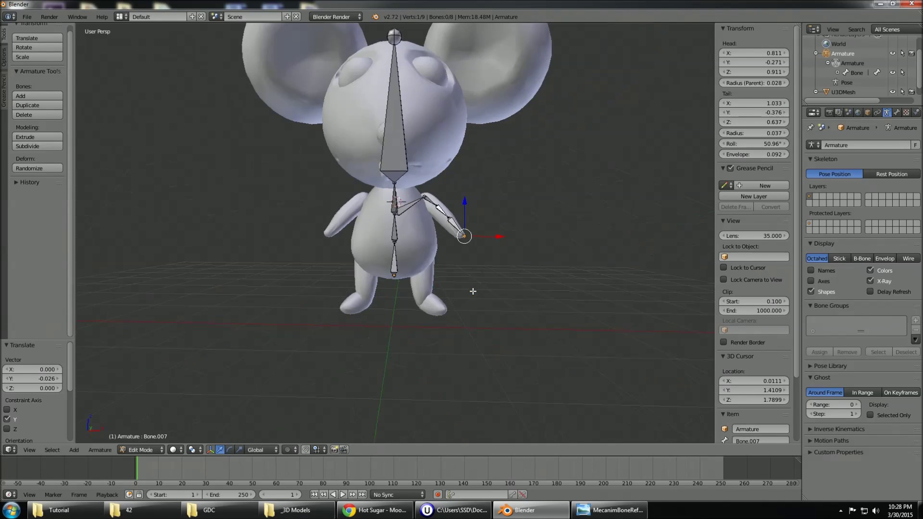
pyautogui.moveTo(497, 240); pyautogui.dragTo(490, 239)
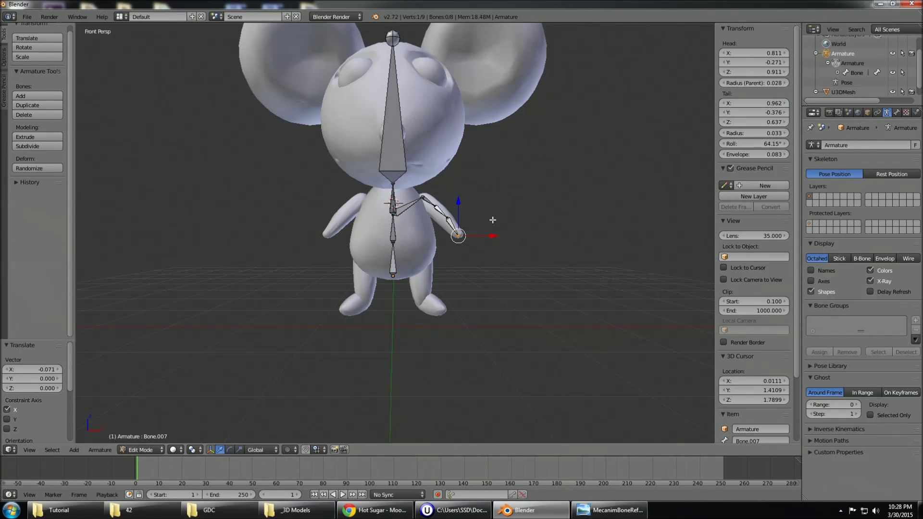
# - Lower the elbow joint to about Z 1.064 and the wrist joint to about Z 0.854
pyautogui.scroll(3, 490, 236)
pyautogui.rightClick(423, 234)
pyautogui.moveTo(427, 206)
pyautogui.mouseDown()
pyautogui.moveTo(412, 204)
pyautogui.moveTo(425, 209)
pyautogui.mouseUp()
pyautogui.rightClick(410, 216)
pyautogui.rightClick(425, 237)
# - Shift the elbow joint about -0.02 units and the wrist joint about 0.01 units along Y
pyautogui.press('KP_3')
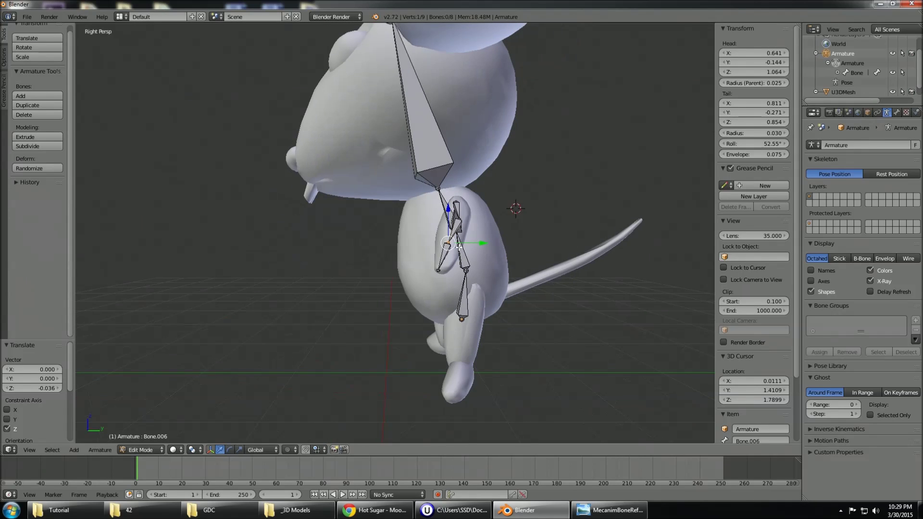
pyautogui.rightClick(459, 217)
pyautogui.press('g')
pyautogui.press('y')
pyautogui.click(492, 223)
pyautogui.rightClick(458, 246)
pyautogui.moveTo(478, 242); pyautogui.dragTo(480, 243)
# - Extrude a thigh bone from the lower spine joint toward the +X leg, about 0.30 units along X and -0.435 along Z
pyautogui.press('KP_1')
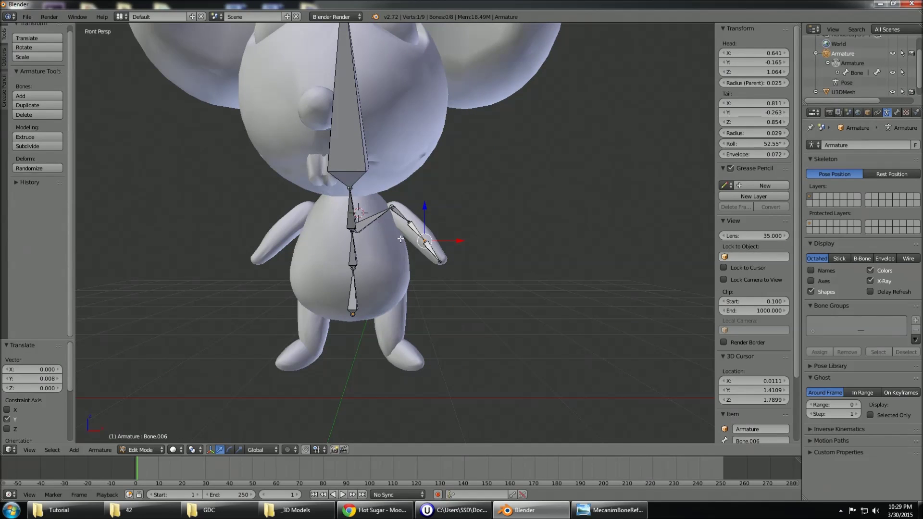
pyautogui.scroll(3, 412, 260)
pyautogui.keyDown('shift'); pyautogui.moveTo(411, 261); pyautogui.dragTo(360, 198, button='middle'); pyautogui.keyUp('shift')
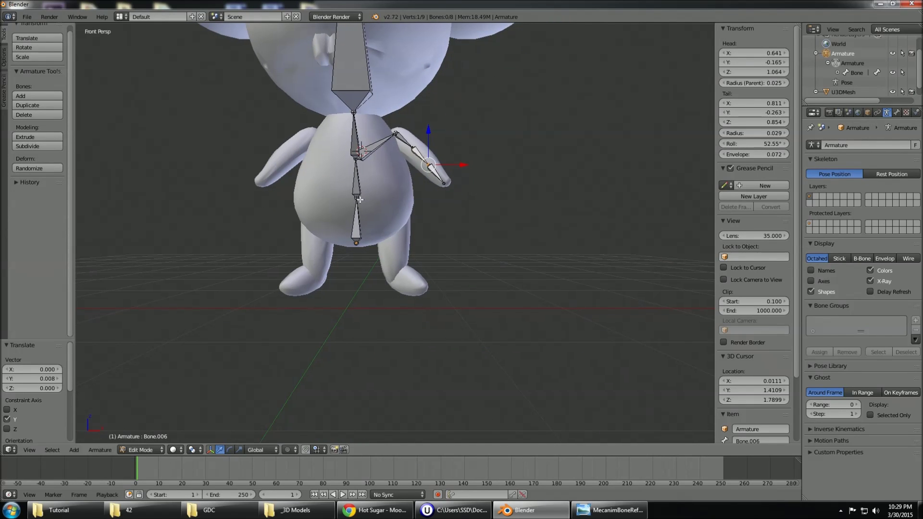
pyautogui.rightClick(357, 243)
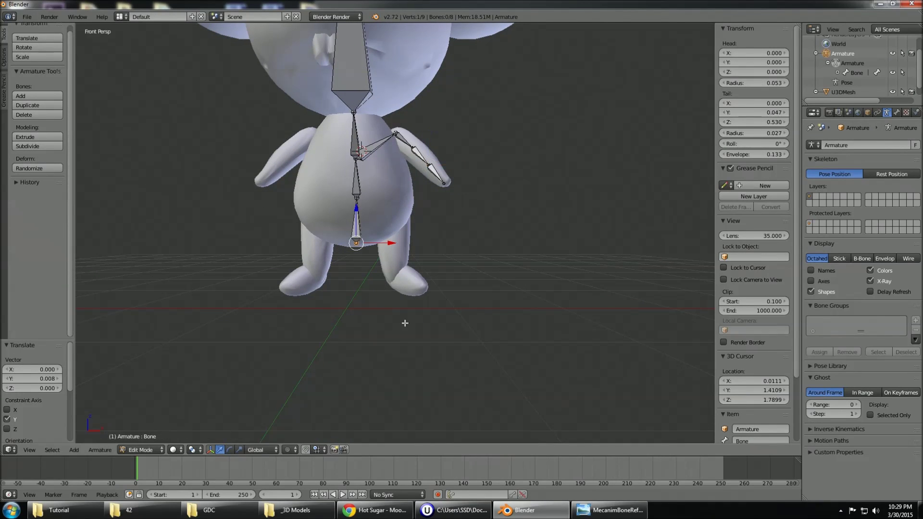
pyautogui.rightClick(359, 197)
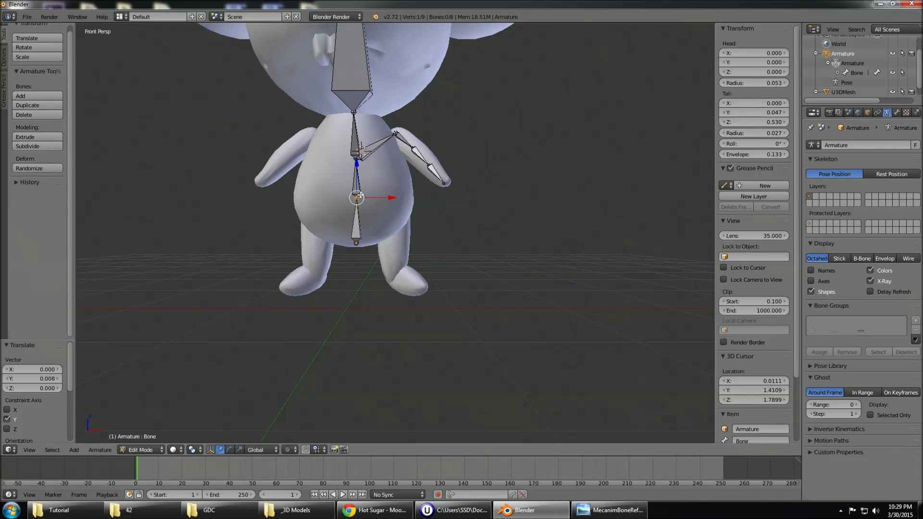
pyautogui.press('e')
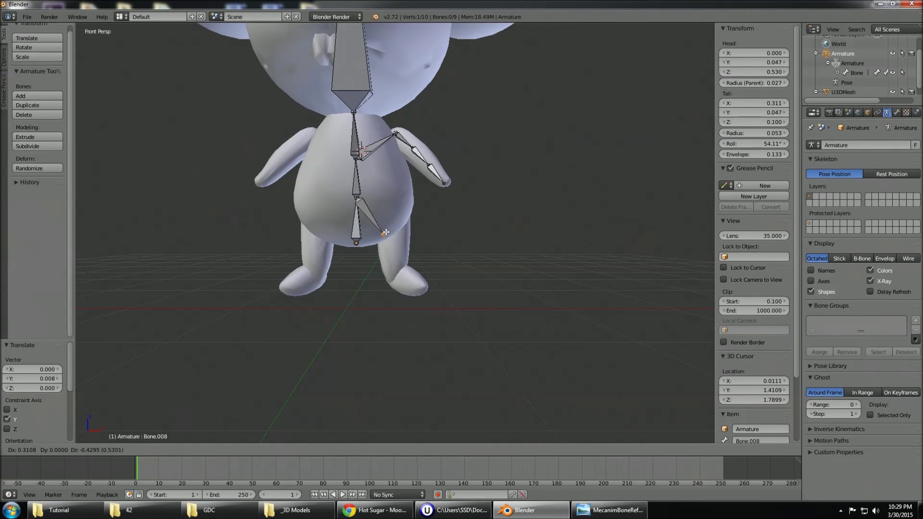
pyautogui.click(386, 232)
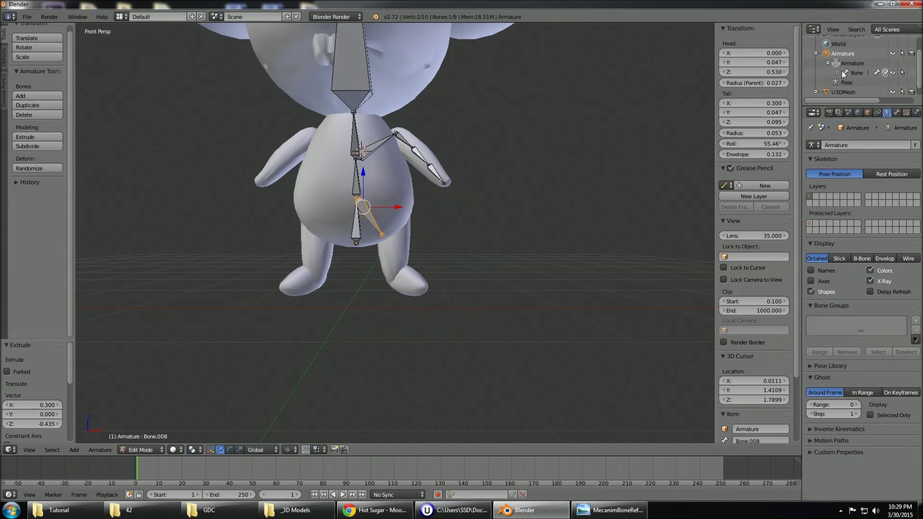
# - Turn off the Connected option for the thigh bone Bone.008 while keeping Bone as its parent
pyautogui.moveTo(820, 107); pyautogui.dragTo(823, 159)
pyautogui.click(838, 89)
pyautogui.click(847, 98)
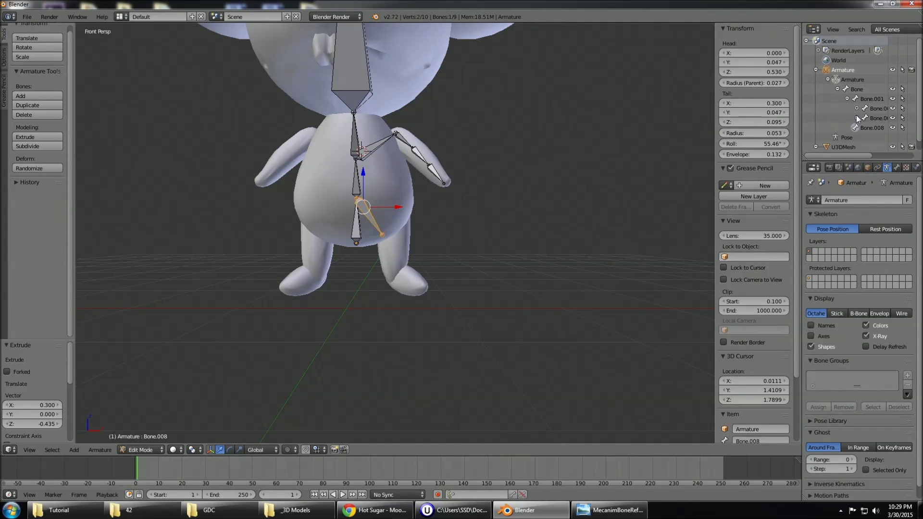
pyautogui.click(871, 127)
pyautogui.click(896, 168)
pyautogui.click(870, 308)
# - Move the detached thigh bone about 0.35 units along X and lower it about 0.27 units along Z
pyautogui.press('g')
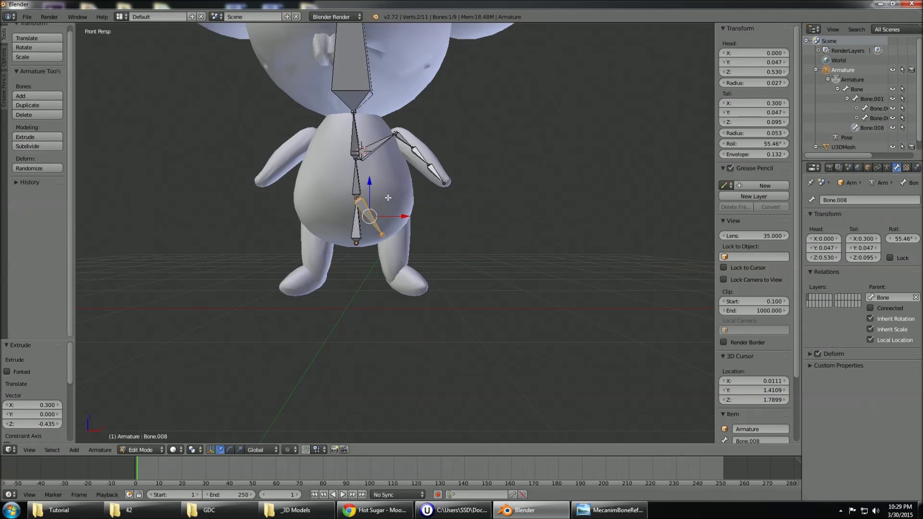
pyautogui.press('x')
pyautogui.press('z')
pyautogui.click(418, 219)
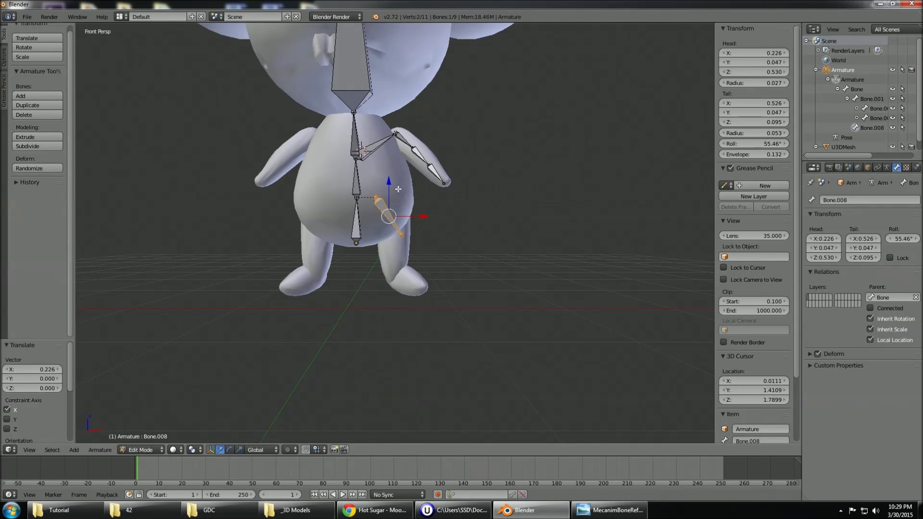
pyautogui.press('g')
pyautogui.press('x')
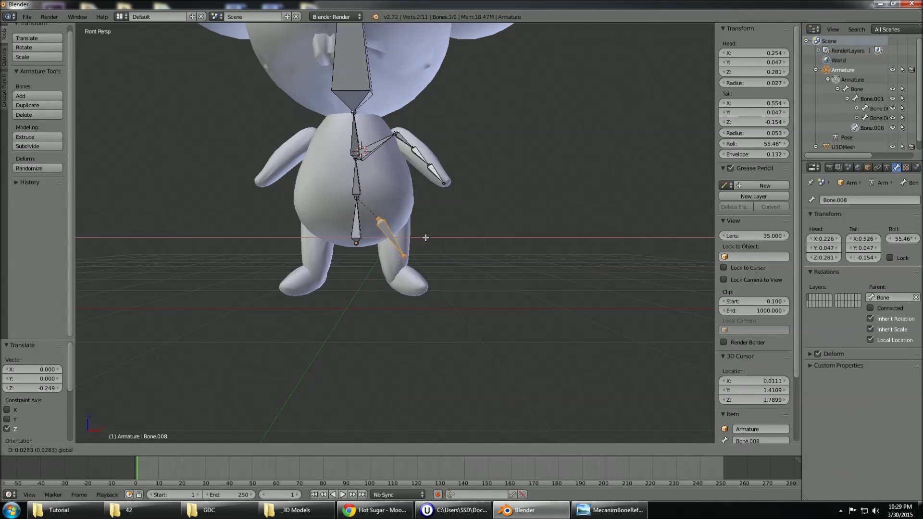
pyautogui.click(424, 230)
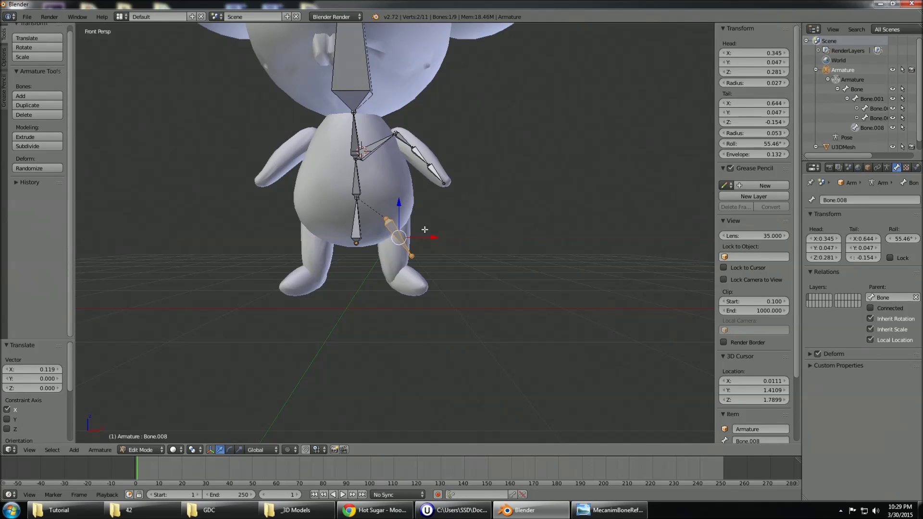
pyautogui.press('g')
pyautogui.press('z')
pyautogui.click(405, 209)
# - Move the whole thigh bone about -0.06 units along Y, and its tip about -0.11 units further along Y
pyautogui.press('KP_3')
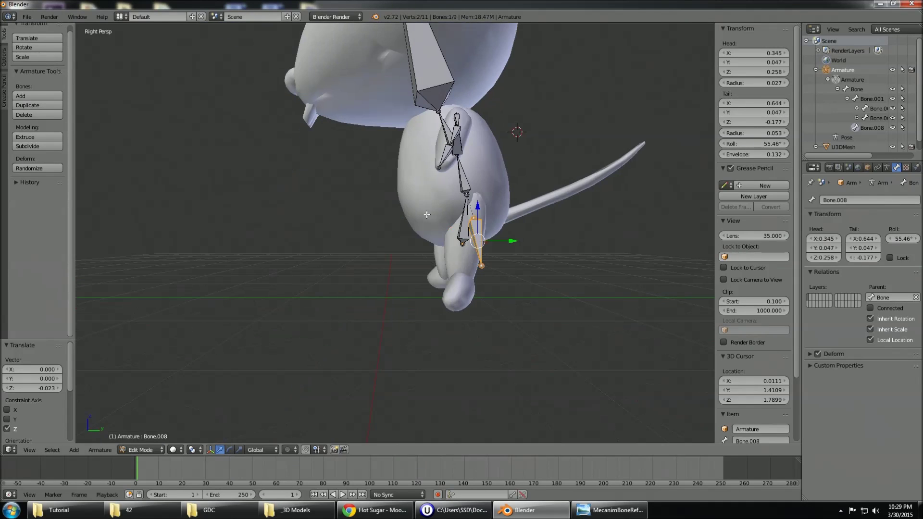
pyautogui.press('g')
pyautogui.press('y')
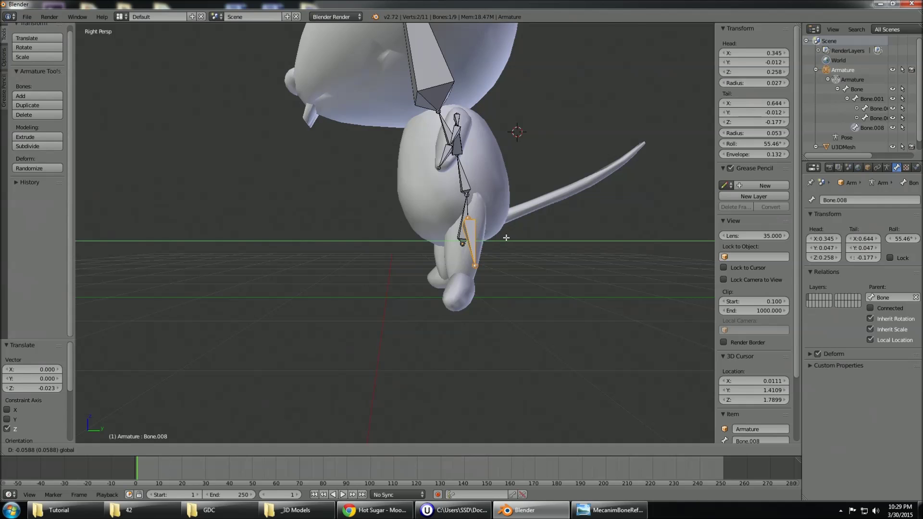
pyautogui.click(506, 238)
pyautogui.press('KP_1')
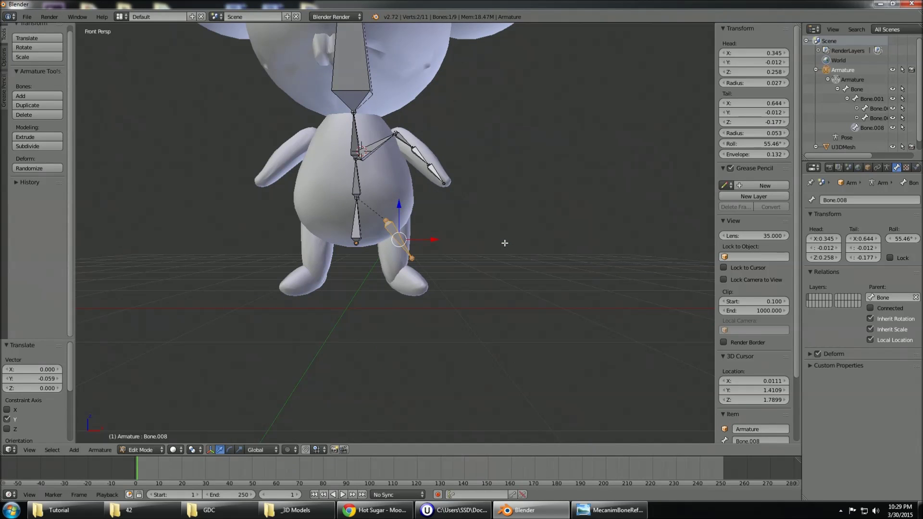
pyautogui.press('KP_3')
pyautogui.moveTo(498, 266); pyautogui.dragTo(493, 269)
# - Move the thigh bone's tip inside the leg, to about X 0.465 and Z 0.018
pyautogui.press('KP_1')
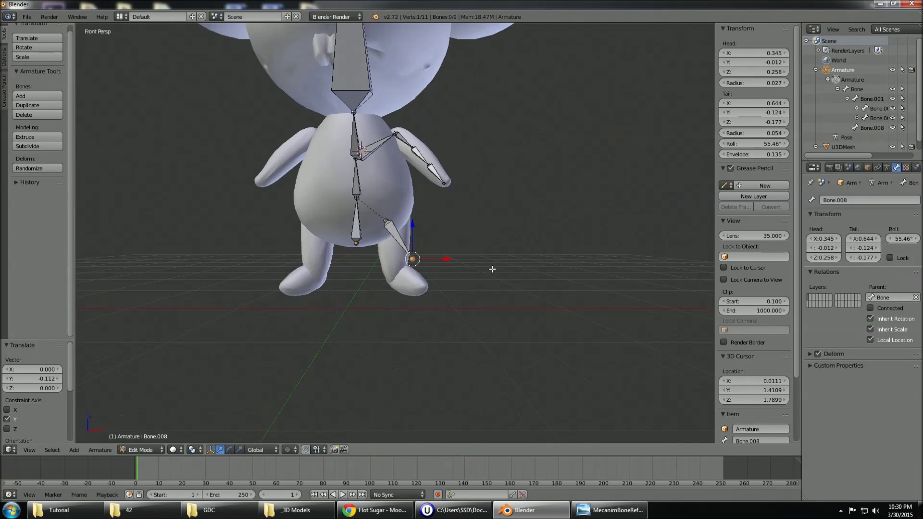
pyautogui.press('g')
pyautogui.press('z')
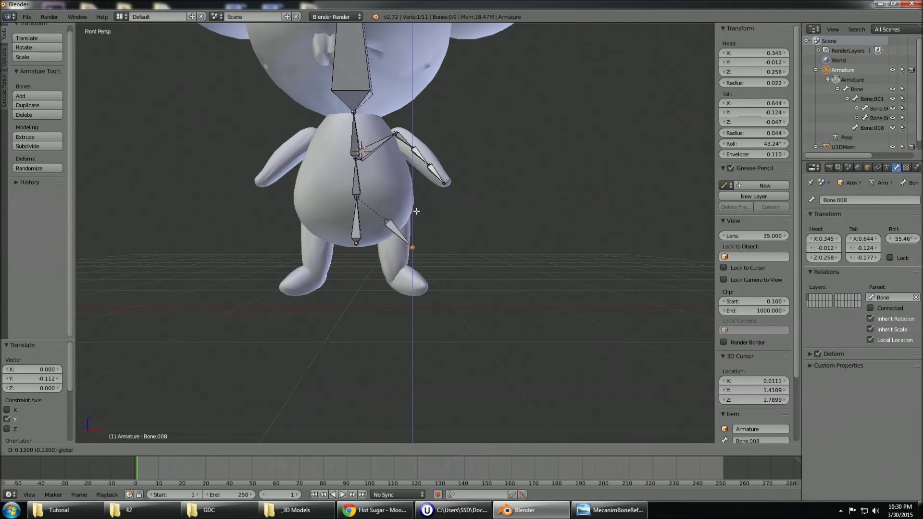
pyautogui.click(416, 212)
pyautogui.moveTo(443, 245); pyautogui.dragTo(399, 208)
# - Extrude a shin bone about 0.02 along X and -0.31 along Z, and a foot bone about 0.26 along X and -0.20 along Z
pyautogui.press('e')
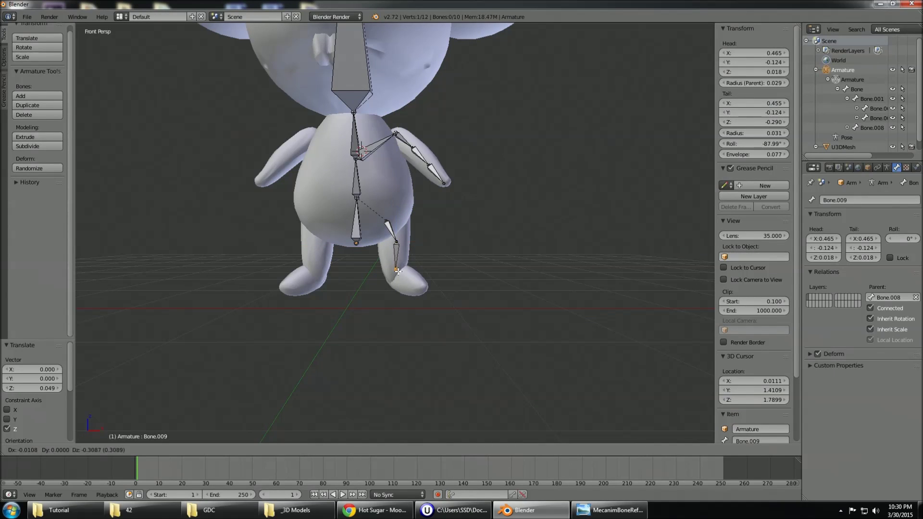
pyautogui.click(399, 270)
pyautogui.press('e')
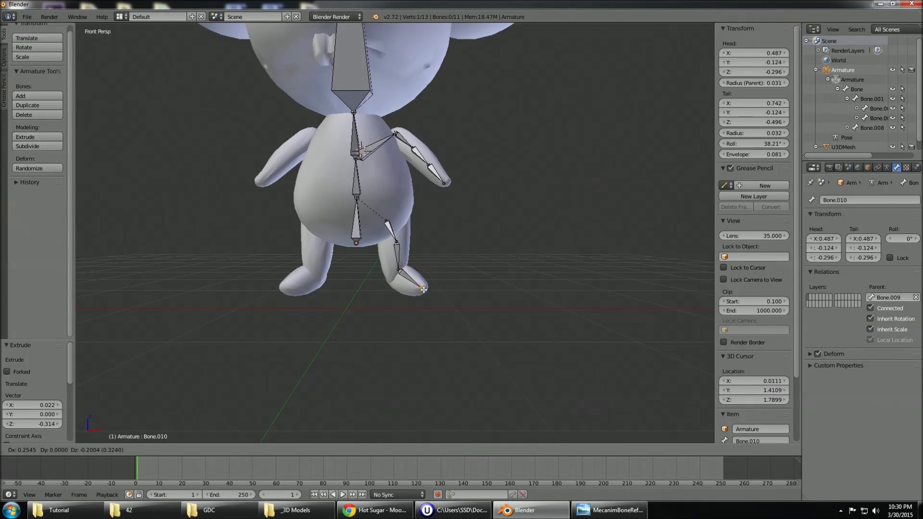
pyautogui.click(413, 281)
# - Adjust the foot bone's tip along Y and move the knee joint about 0.07 units along Y
pyautogui.press('KP_3')
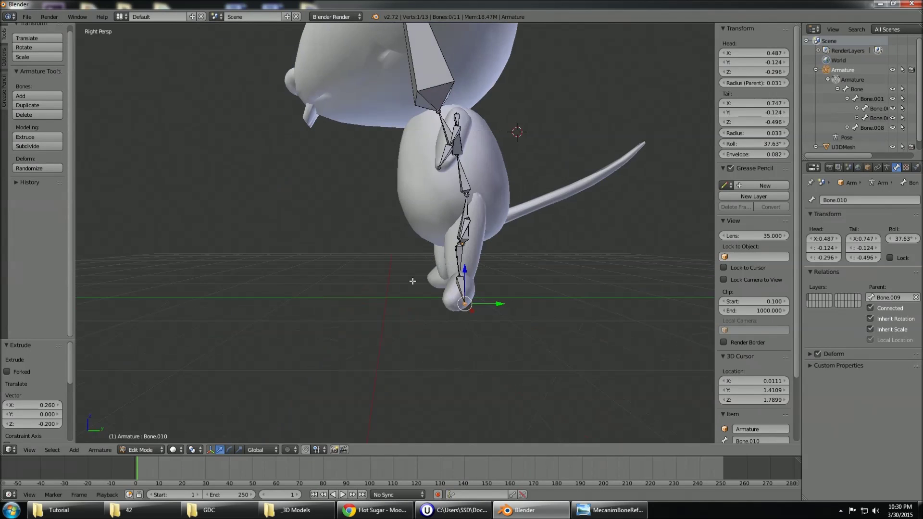
pyautogui.moveTo(495, 306); pyautogui.dragTo(500, 278)
pyautogui.rightClick(465, 277)
pyautogui.rightClick(462, 276)
pyautogui.rightClick(460, 244)
pyautogui.rightClick(460, 245)
pyautogui.moveTo(492, 243); pyautogui.dragTo(495, 247)
pyautogui.press('KP_1')
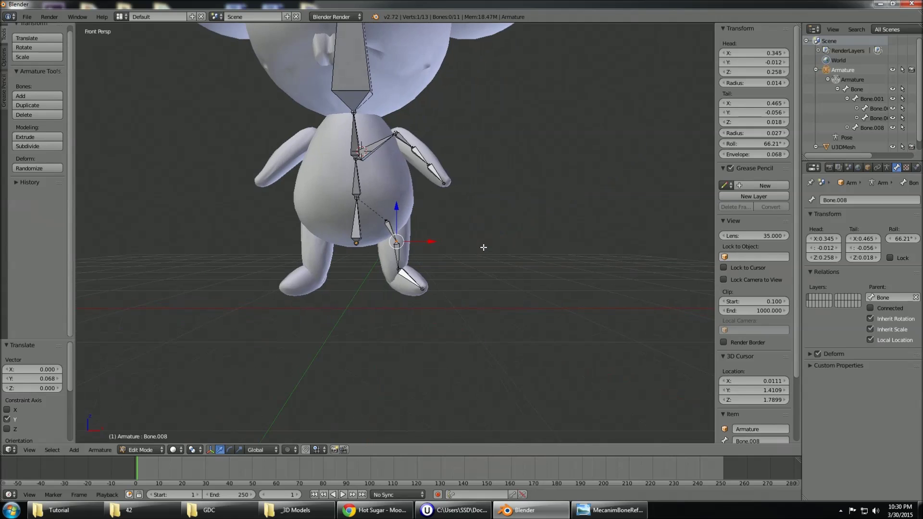
# - Enlarge the scene outliner and expand the armature's hierarchy to show every spine, arm and leg bone
pyautogui.keyDown('shift'); pyautogui.moveTo(457, 217); pyautogui.dragTo(486, 328, button='middle'); pyautogui.keyUp('shift')
pyautogui.keyDown('shift'); pyautogui.moveTo(514, 252); pyautogui.dragTo(511, 262, button='middle'); pyautogui.keyUp('shift')
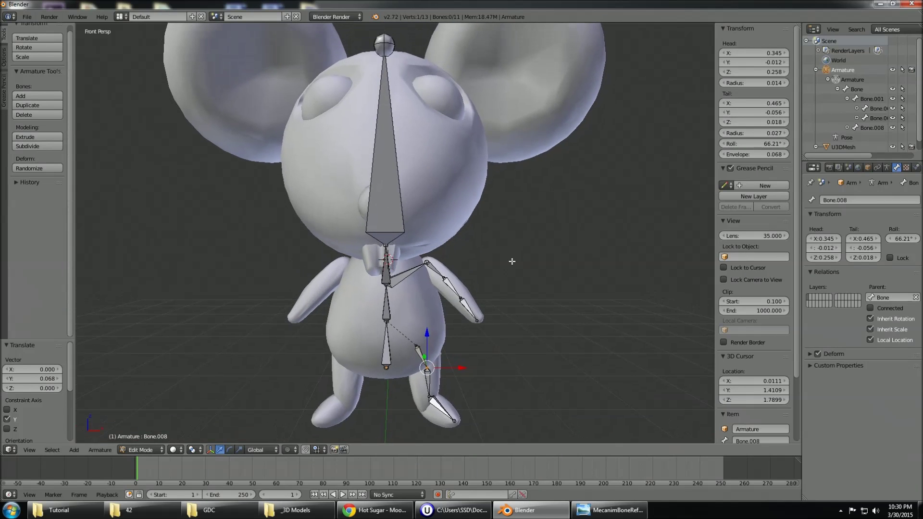
pyautogui.moveTo(863, 160); pyautogui.dragTo(863, 262)
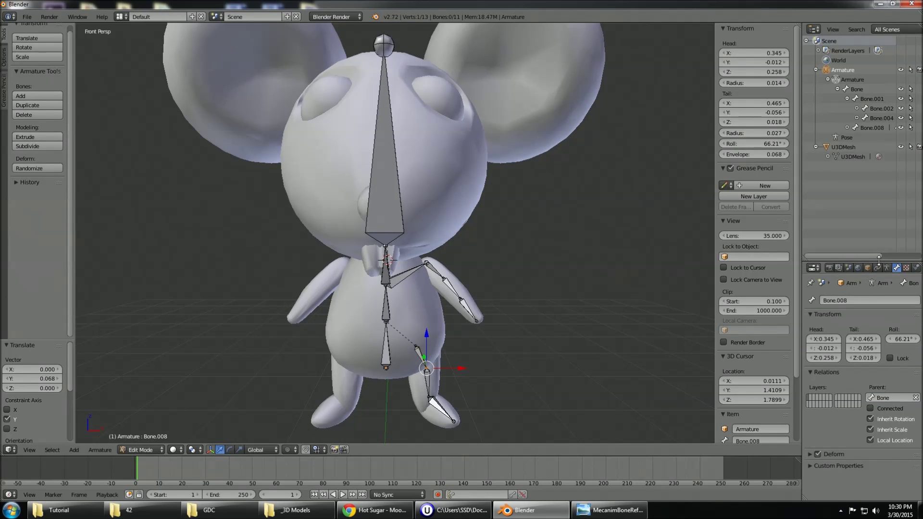
pyautogui.click(847, 128)
pyautogui.click(856, 108)
pyautogui.click(857, 127)
pyautogui.click(866, 137)
pyautogui.click(876, 146)
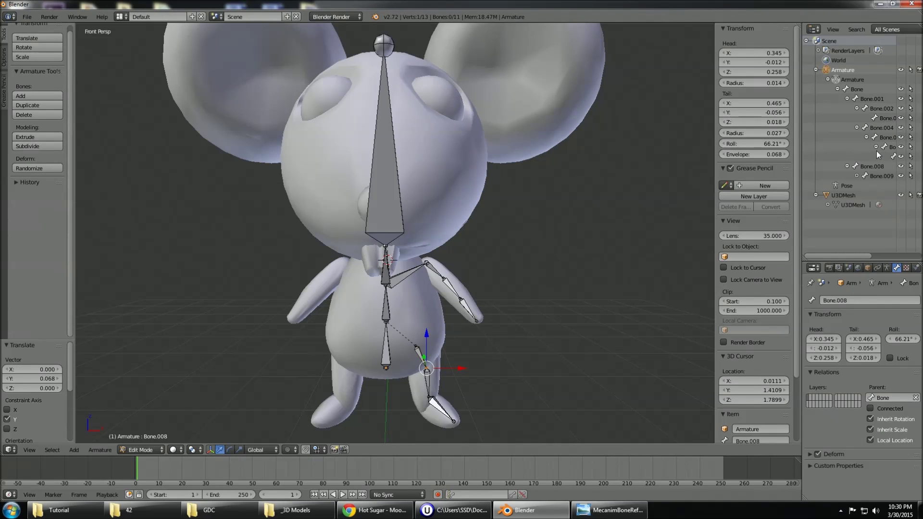
pyautogui.click(856, 175)
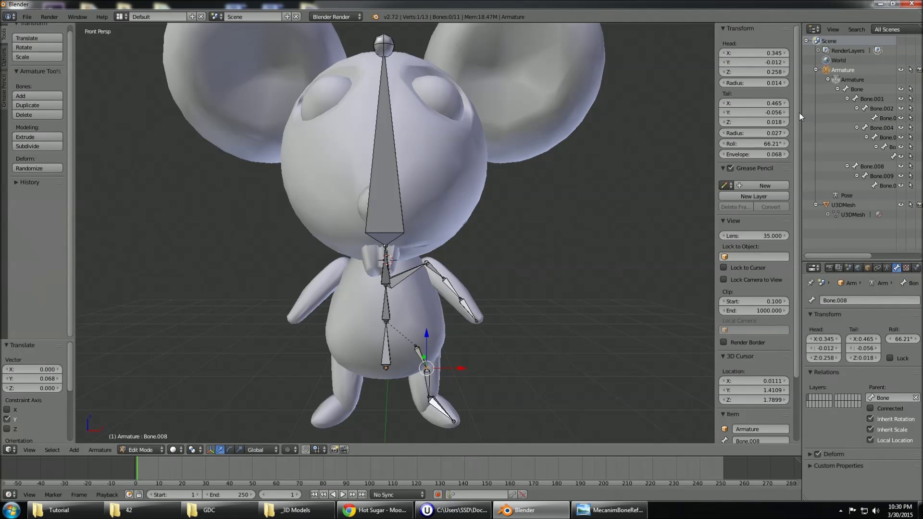
# - Rename the root bone Hips and the torso bone directly above it Spine
pyautogui.click(857, 89)
pyautogui.doubleClick(857, 91)
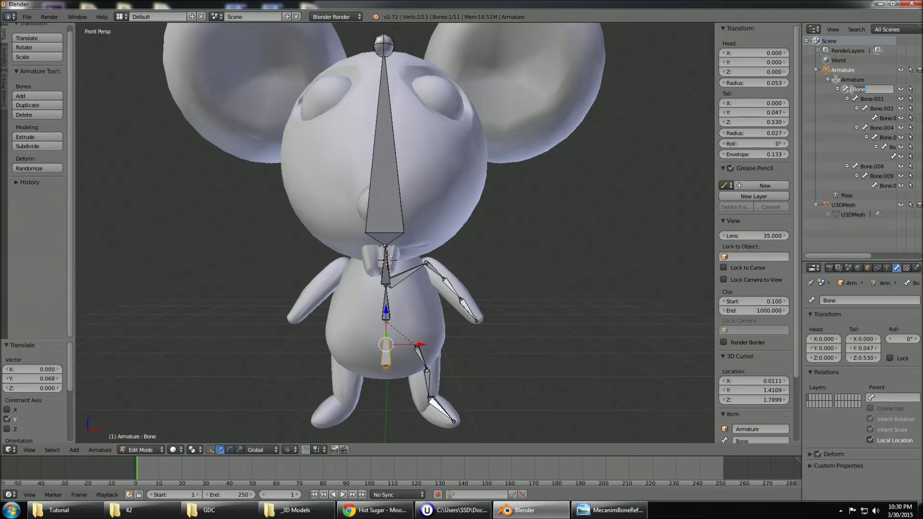
pyautogui.write('Hips')
pyautogui.press('Return')
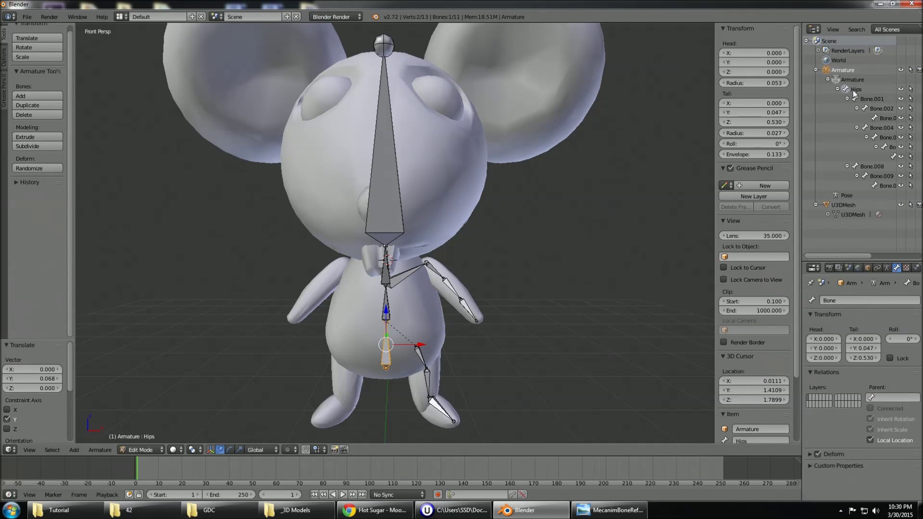
pyautogui.doubleClick(865, 99)
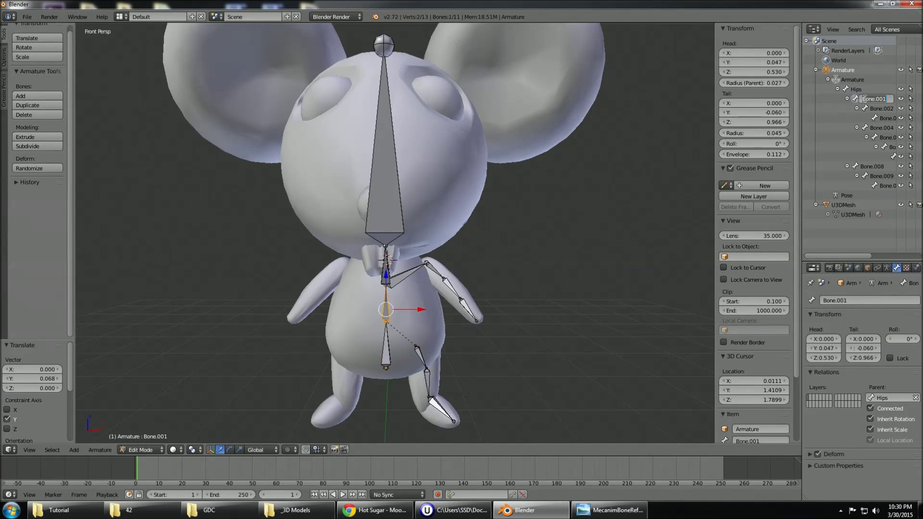
pyautogui.write('S')
pyautogui.write('oine')
pyautogui.press('Return')
pyautogui.doubleClick(868, 99)
pyautogui.write('Spine')
# - Rename the upper torso bone Chest and the large bone above it Head
pyautogui.doubleClick(881, 109)
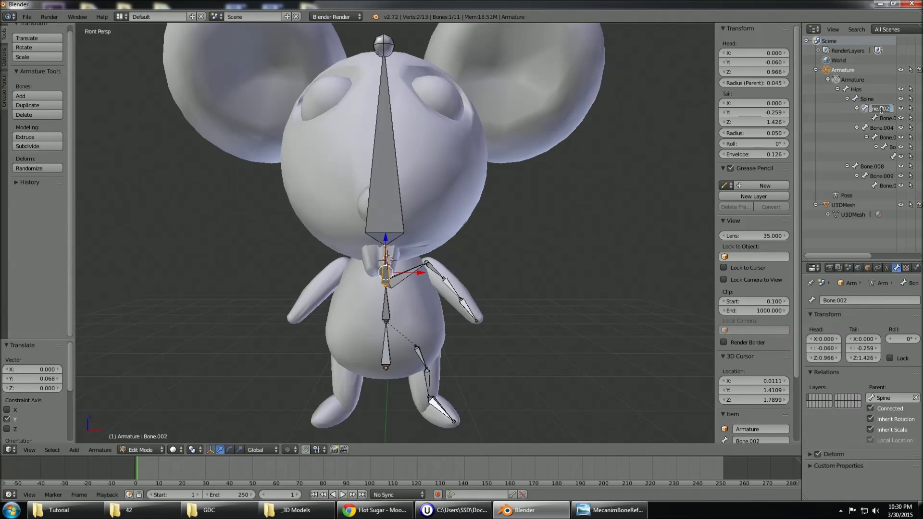
pyautogui.write('Chest')
pyautogui.press('Return')
pyautogui.click(887, 119)
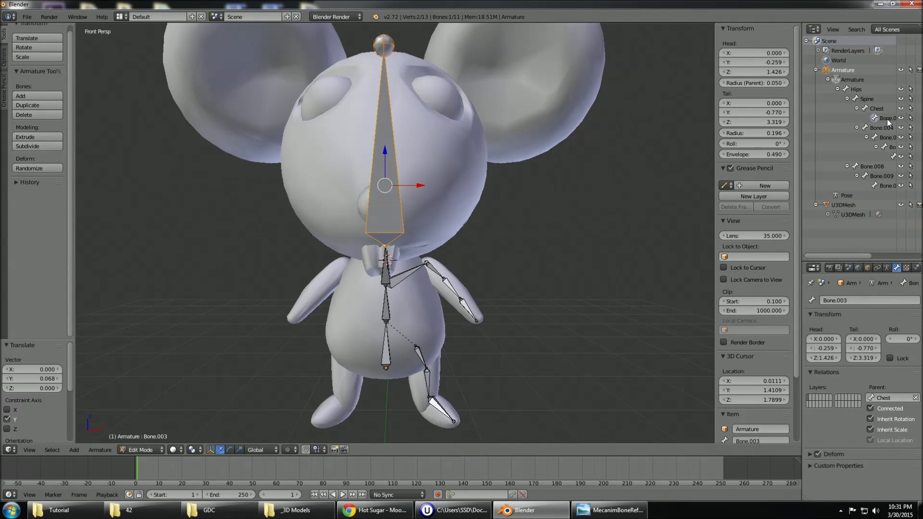
pyautogui.doubleClick(887, 119)
pyautogui.write('Head')
pyautogui.press('Return')
# - Rename the first arm-chain bone Shoulder.L and its child UpperArm.L, widening the outliner to read full bone names
pyautogui.click(882, 126)
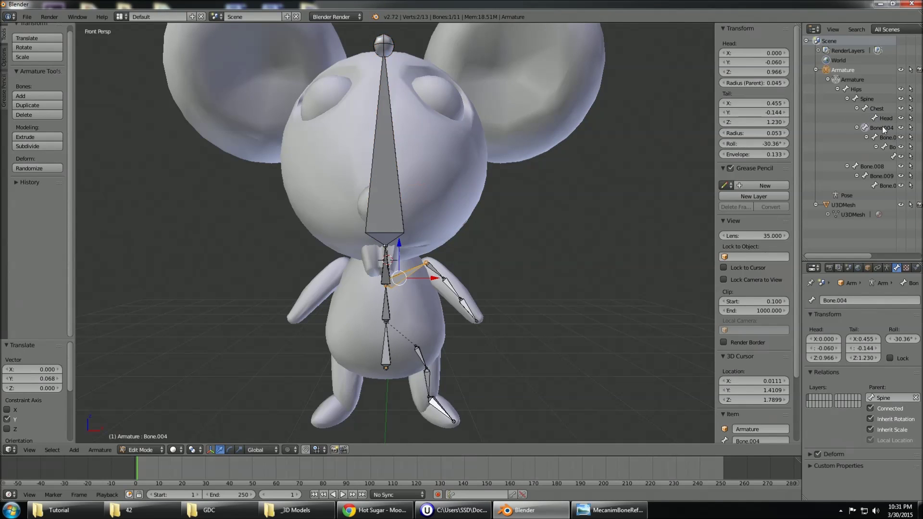
pyautogui.write('Shoulder')
pyautogui.press('Return')
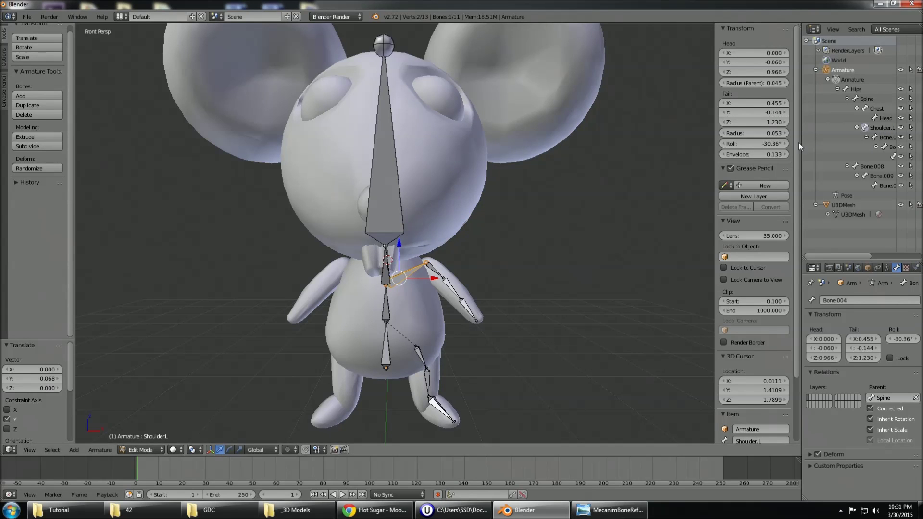
pyautogui.moveTo(801, 140); pyautogui.dragTo(752, 153)
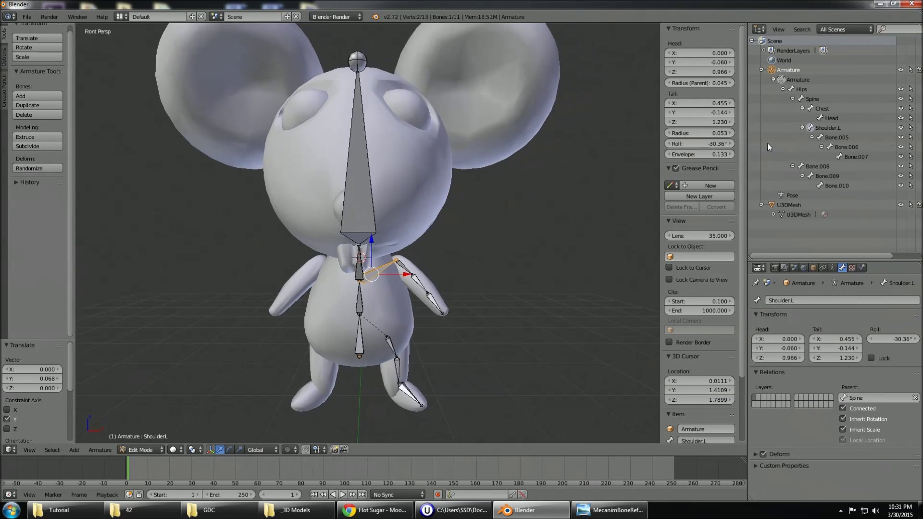
pyautogui.doubleClick(835, 138)
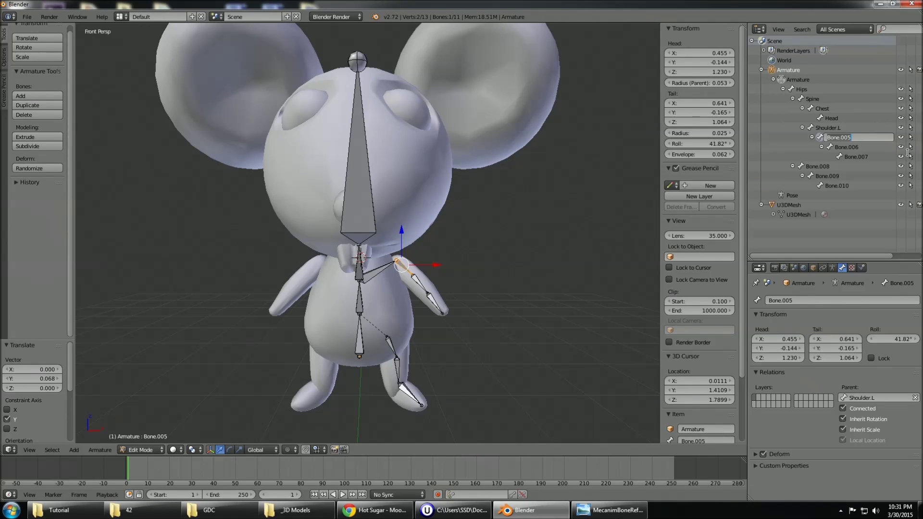
pyautogui.write('UpperArm.L')
pyautogui.press('Return')
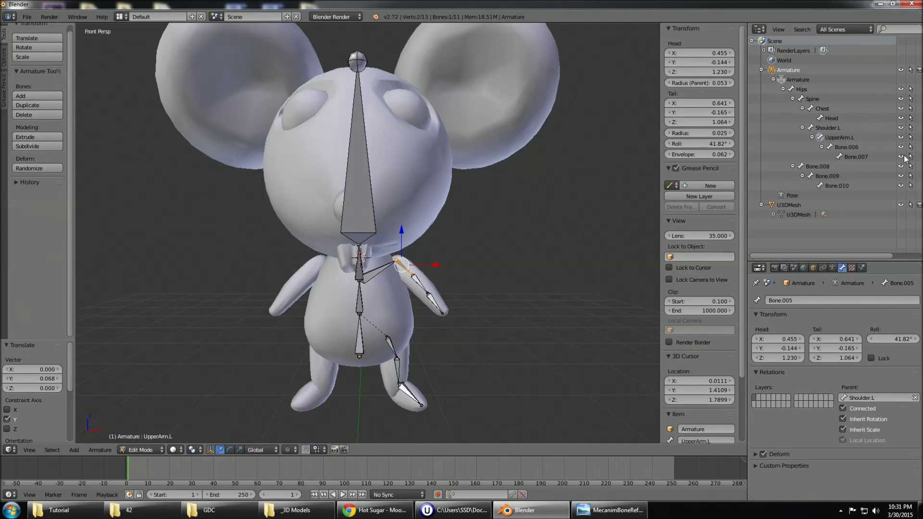
# - Rename the forearm bone LowerArm.L and the last bone of the arm chain Hand.L
pyautogui.doubleClick(851, 148)
pyautogui.write('Lowe')
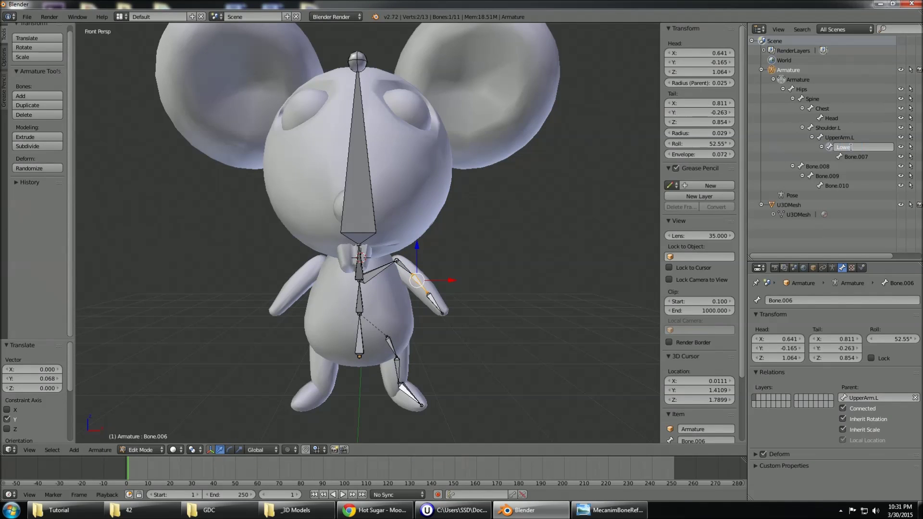
pyautogui.write('rArm.L')
pyautogui.press('Return')
pyautogui.doubleClick(857, 155)
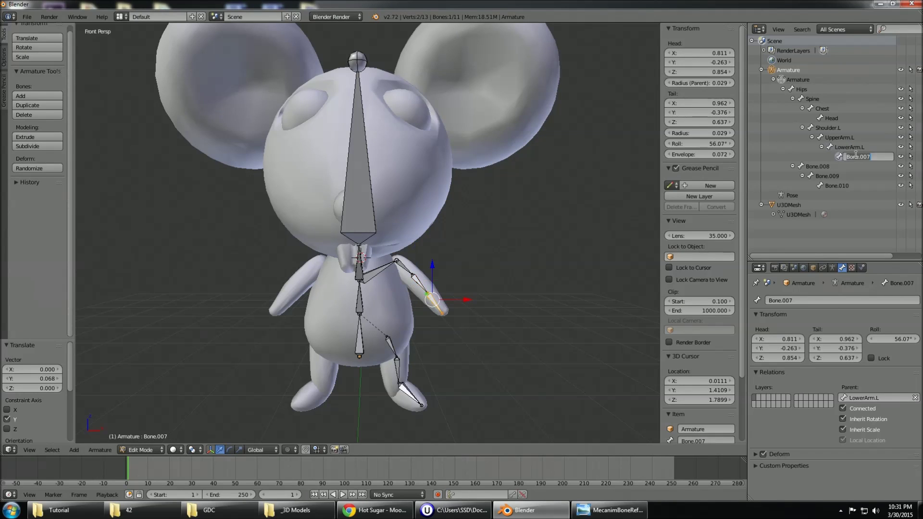
pyautogui.write('Hand.L')
pyautogui.press('Return')
# - Rename the thigh bone UpperLeg.L and the shin bone LowerLeg.L
pyautogui.click(821, 167)
pyautogui.doubleClick(820, 166)
pyautogui.write('Up')
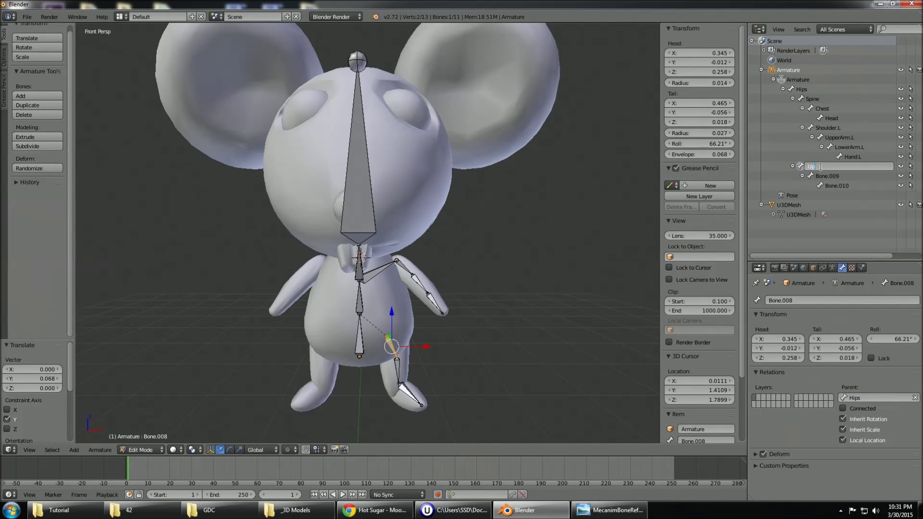
pyautogui.write('perLeg.L')
pyautogui.press('Return')
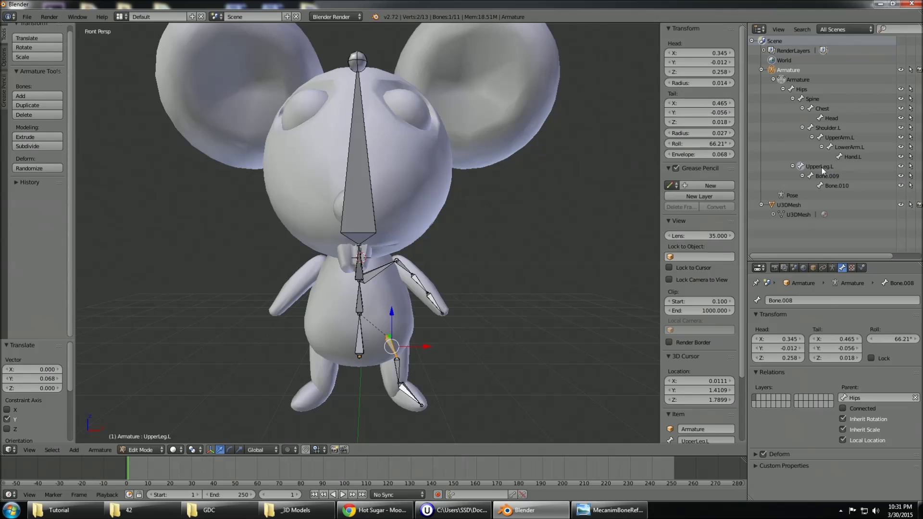
pyautogui.click(825, 176)
pyautogui.doubleClick(823, 177)
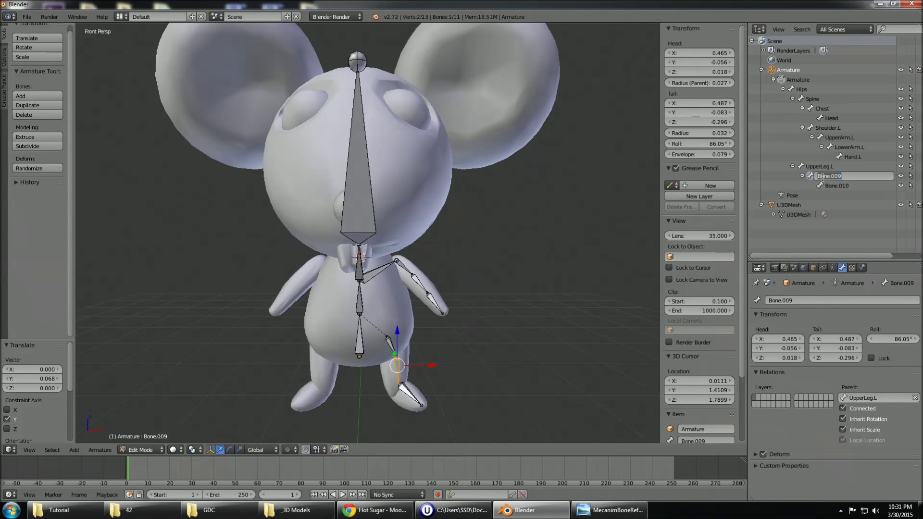
pyautogui.write('LowerLeg.L')
pyautogui.press('Return')
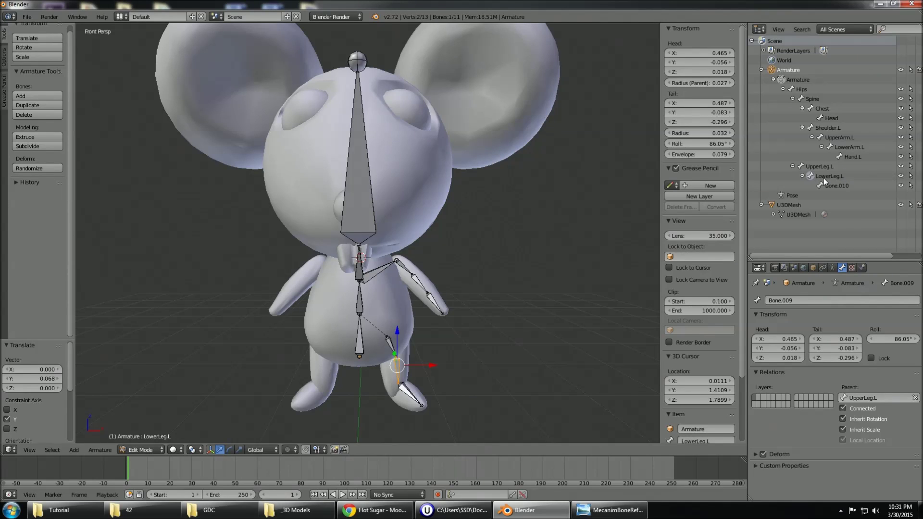
# - Rename the last bone of the leg chain Foot.L
pyautogui.doubleClick(840, 186)
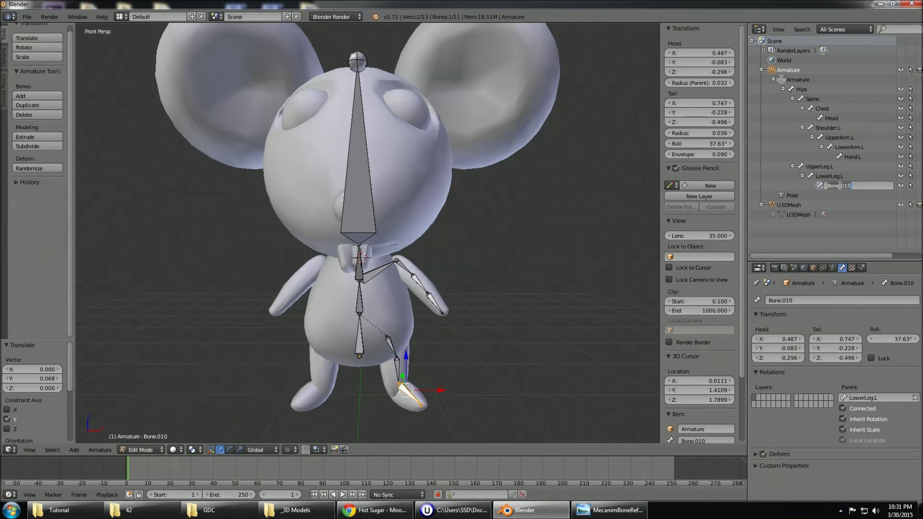
pyautogui.press('BackSpace')
pyautogui.write('Foot.L')
pyautogui.press('Return')
# - Duplicate all seven left arm and leg bones, from Shoulder.L to Foot.L, and mirror the copies by scaling -1 along X
pyautogui.keyDown('shift'); pyautogui.moveTo(541, 298); pyautogui.dragTo(554, 284, button='middle'); pyautogui.keyUp('shift')
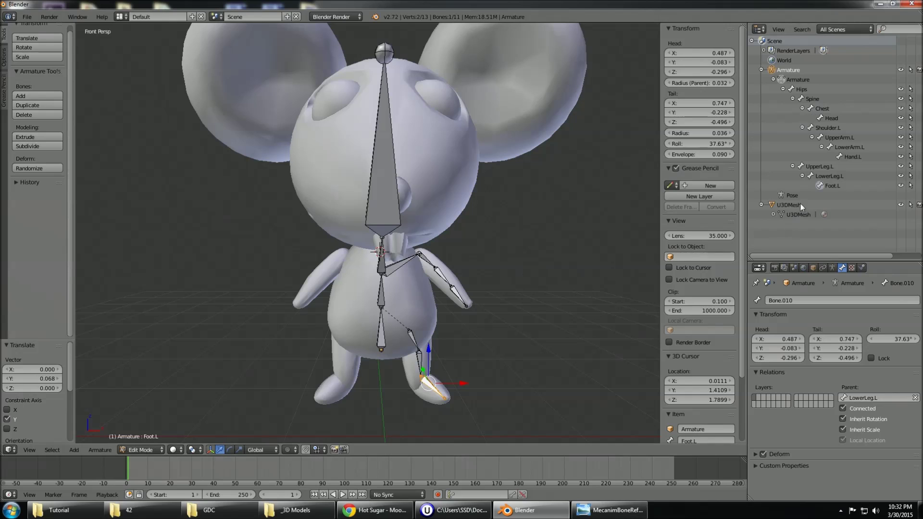
pyautogui.keyDown('ctrl'); pyautogui.click(830, 176); pyautogui.keyUp('ctrl')
pyautogui.keyDown('ctrl'); pyautogui.click(823, 166); pyautogui.keyUp('ctrl')
pyautogui.keyDown('ctrl'); pyautogui.click(853, 156); pyautogui.keyUp('ctrl')
pyautogui.keyDown('ctrl'); pyautogui.click(846, 147); pyautogui.keyUp('ctrl')
pyautogui.keyDown('ctrl'); pyautogui.click(841, 137); pyautogui.keyUp('ctrl')
pyautogui.keyDown('ctrl'); pyautogui.click(834, 127); pyautogui.keyUp('ctrl')
pyautogui.keyDown('shift'); pyautogui.moveTo(527, 274); pyautogui.dragTo(532, 280, button='middle'); pyautogui.keyUp('shift')
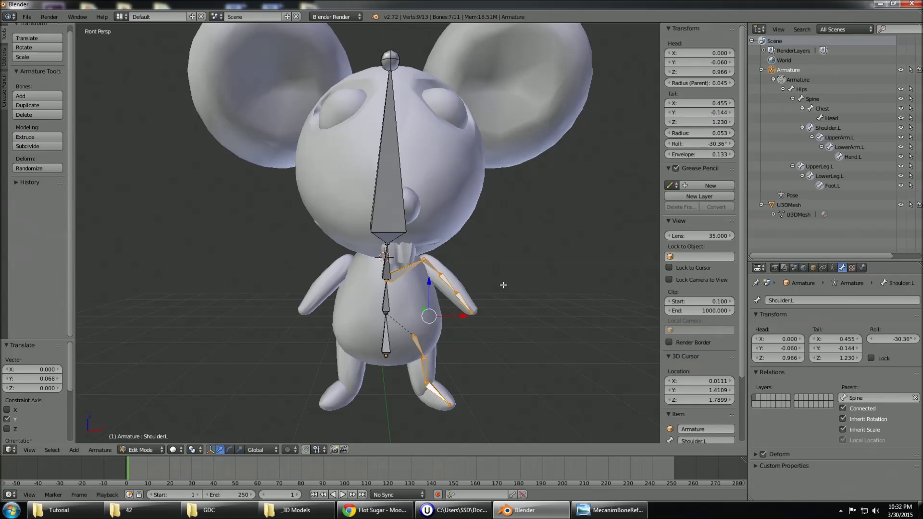
pyautogui.hotkey('shift', 'd')
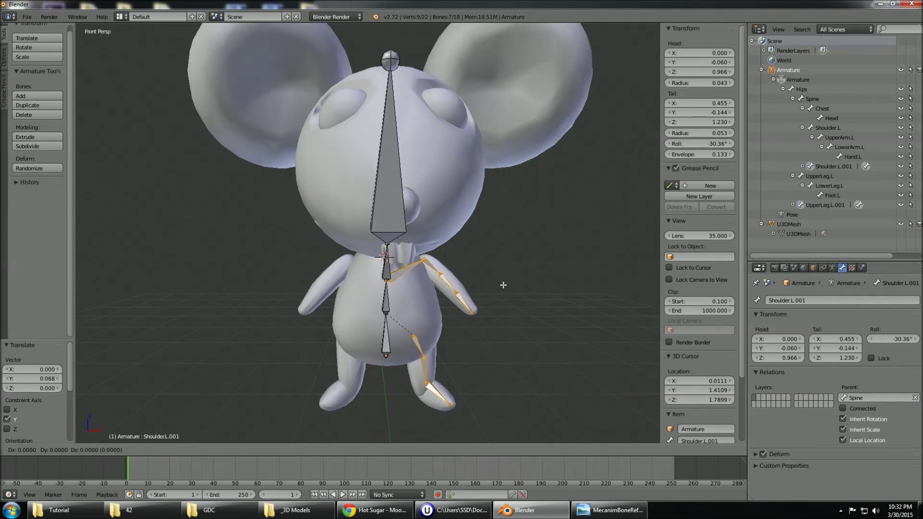
pyautogui.press('s')
pyautogui.press('x')
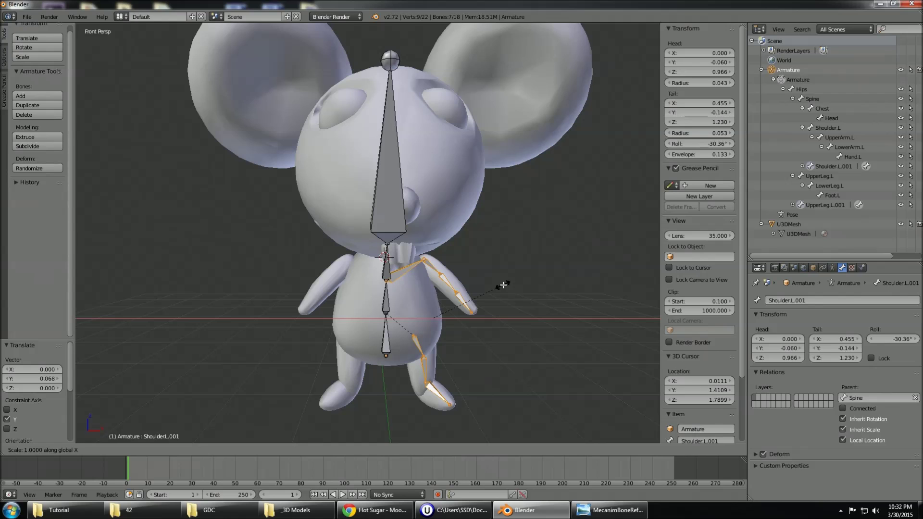
pyautogui.write('-1')
pyautogui.press('Return')
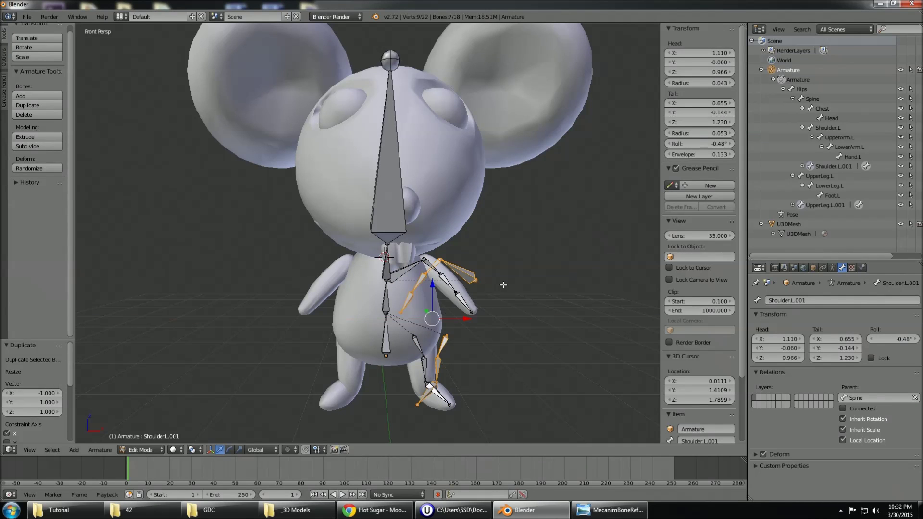
# - Move the mirrored limb bones about -1.115 units along X into the opposite arm and leg, and flip their names
pyautogui.press('g')
pyautogui.press('x')
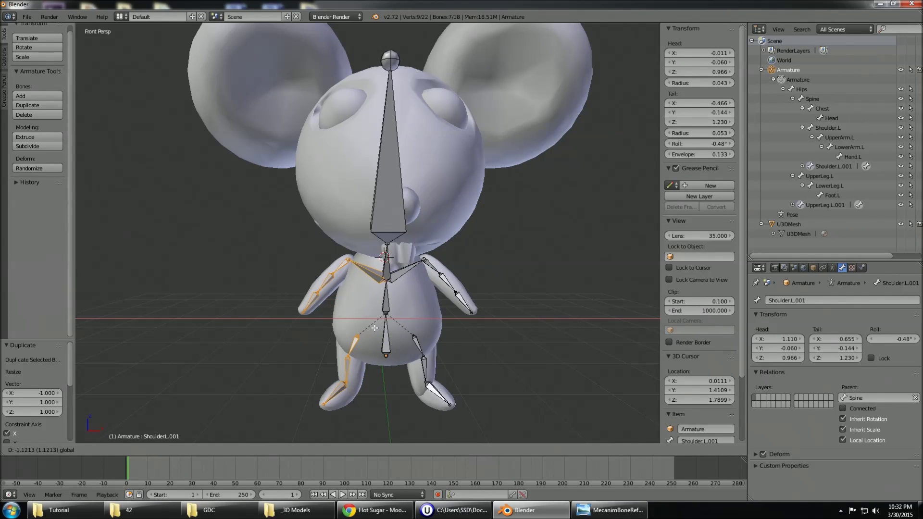
pyautogui.press('Return')
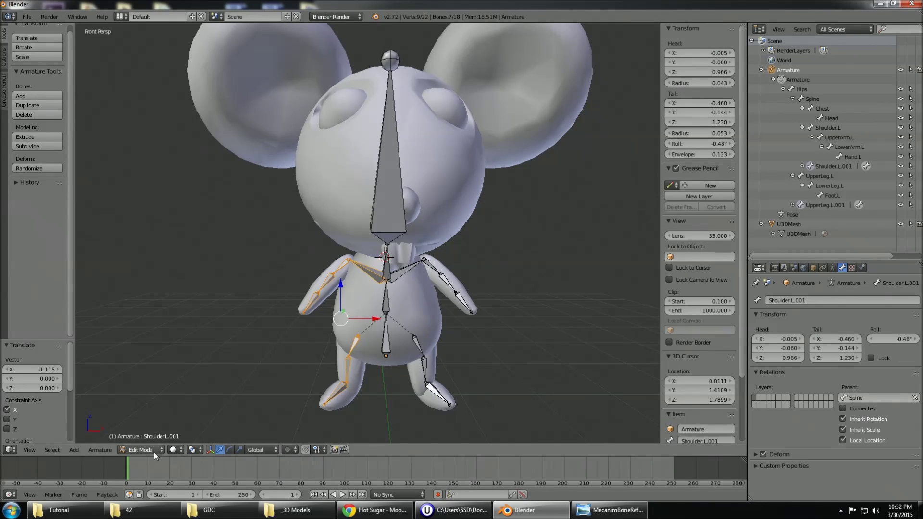
pyautogui.click(100, 450)
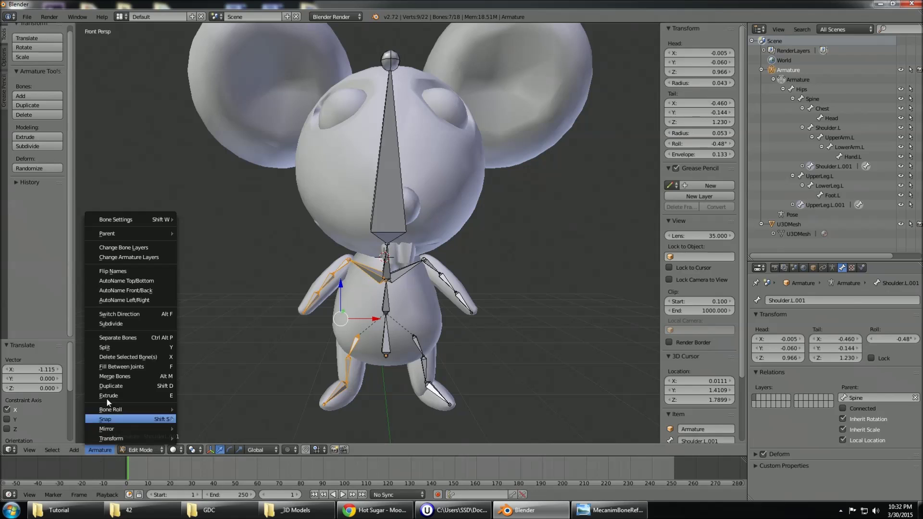
pyautogui.click(137, 272)
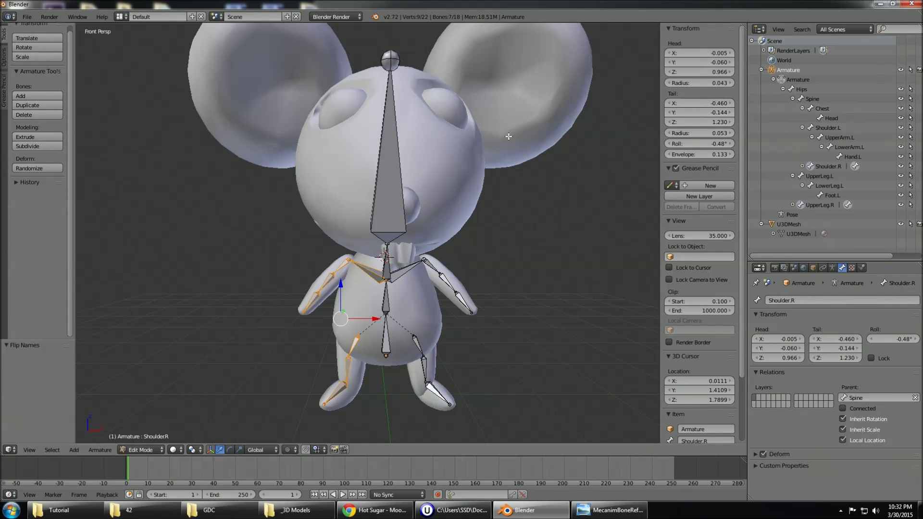
# - Recalculate the roll of all the armature's bones to the Global Y Axis
pyautogui.press('a')
pyautogui.press('a')
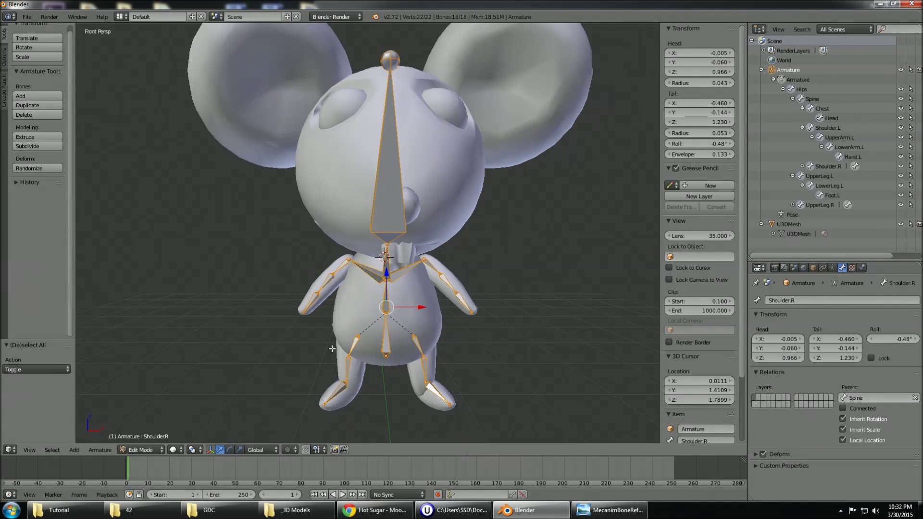
pyautogui.click(100, 450)
pyautogui.moveTo(151, 410)
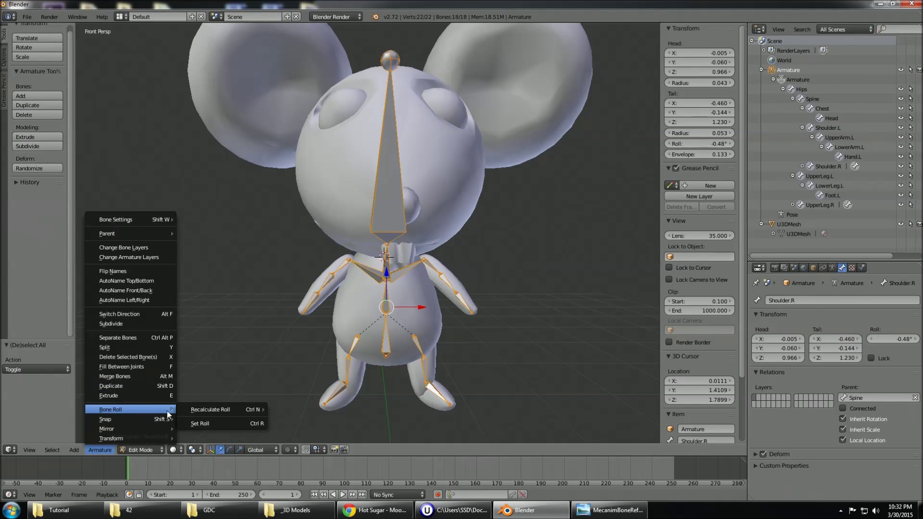
pyautogui.moveTo(224, 408)
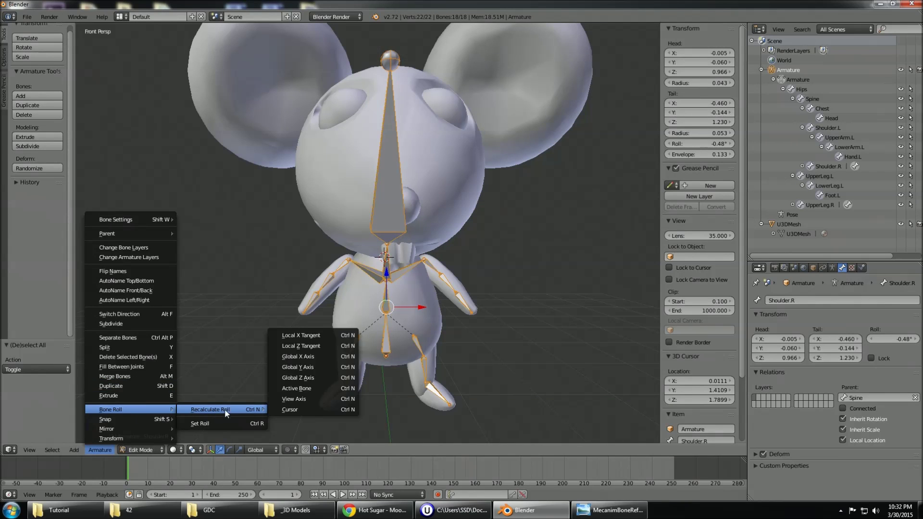
pyautogui.click(332, 366)
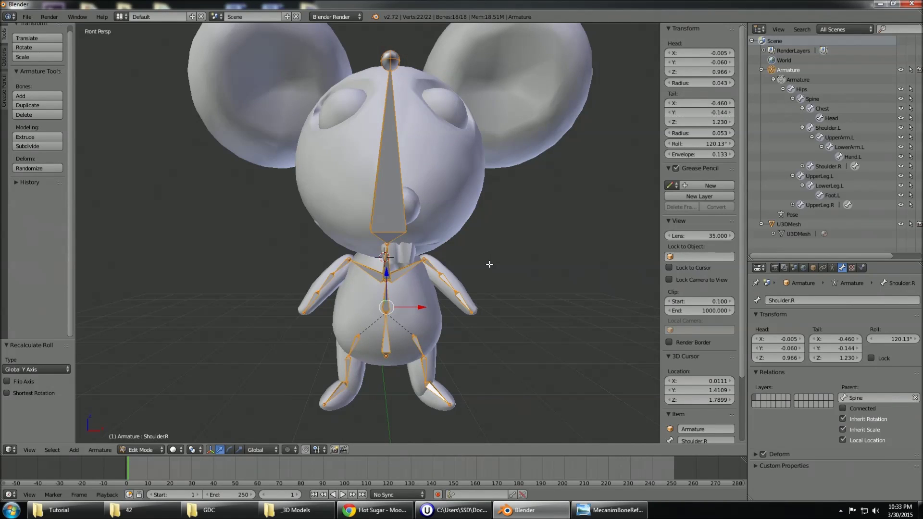
# - Try to parent with automatic weights in Pose Mode with only the armature selected
pyautogui.click(97, 449)
pyautogui.click(98, 450)
pyautogui.click(149, 448)
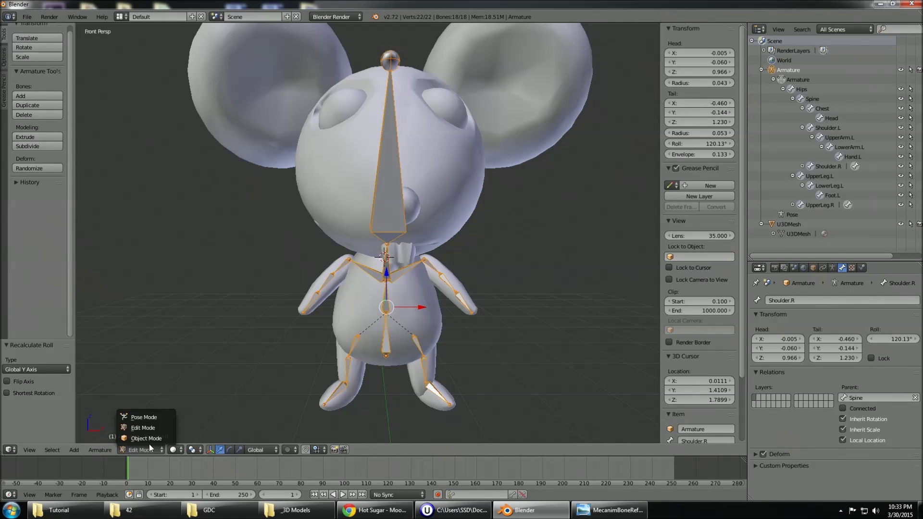
pyautogui.click(144, 417)
pyautogui.click(75, 450)
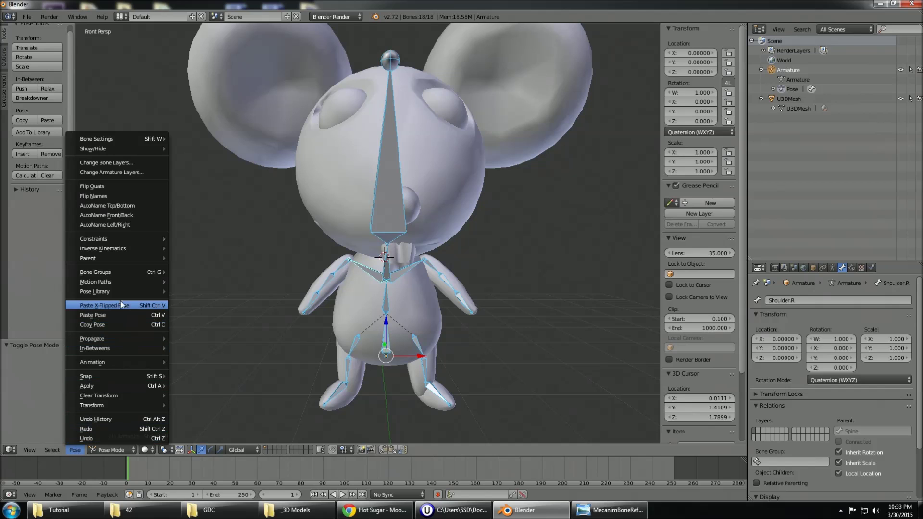
pyautogui.moveTo(129, 260)
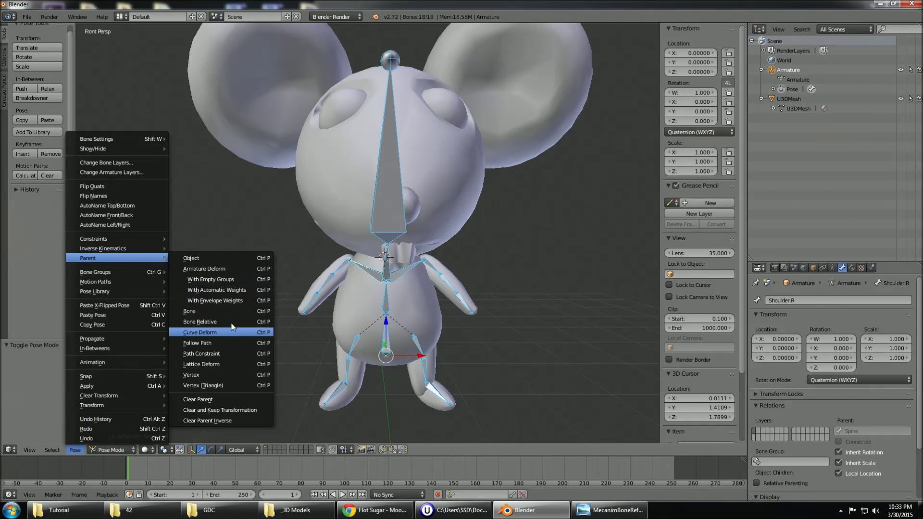
pyautogui.click(239, 290)
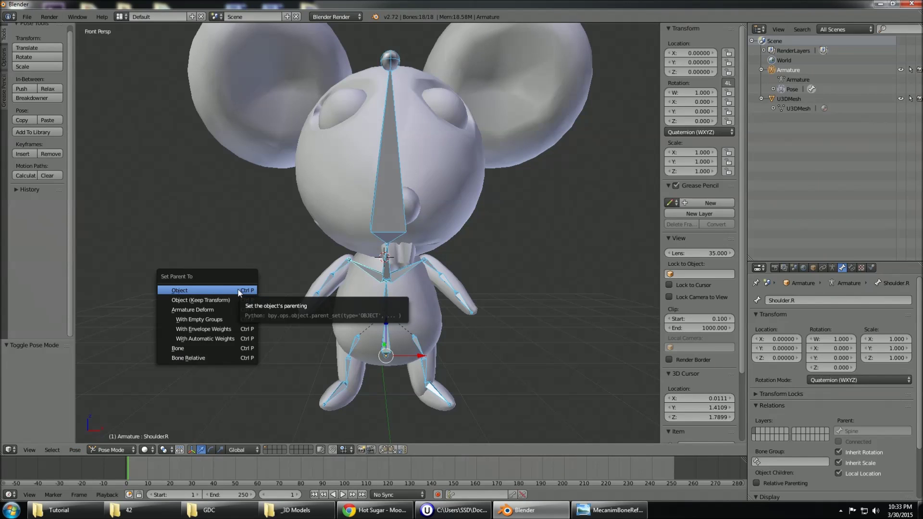
pyautogui.click(223, 339)
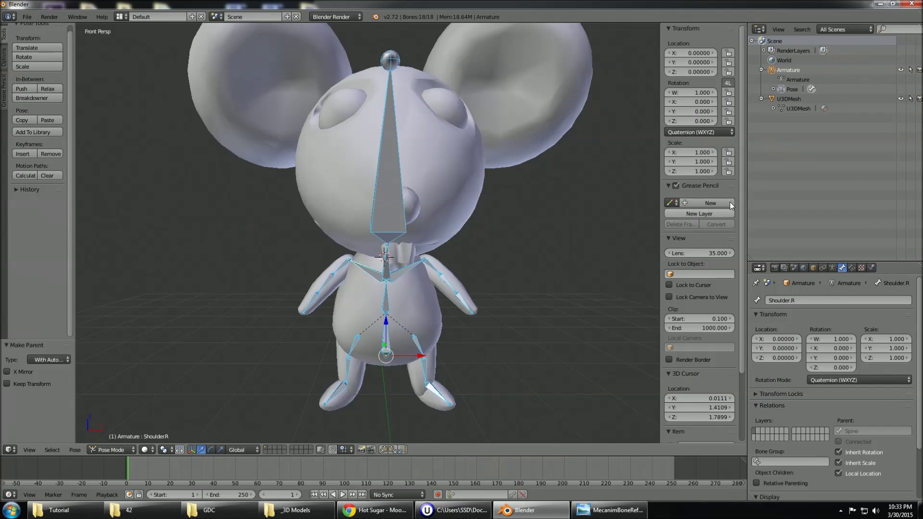
# - Select the U3DMesh object, switch it to Weight Paint mode and show its vertex groups
pyautogui.click(788, 98)
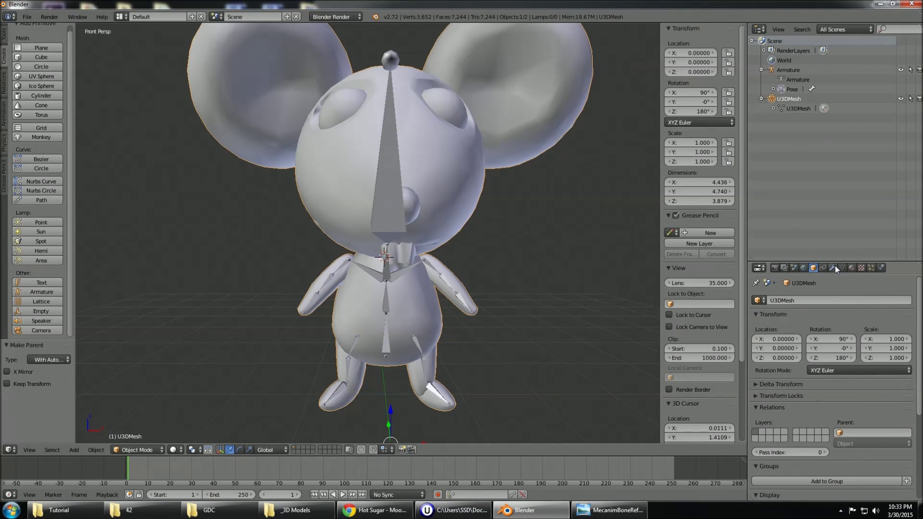
pyautogui.click(137, 449)
pyautogui.click(140, 396)
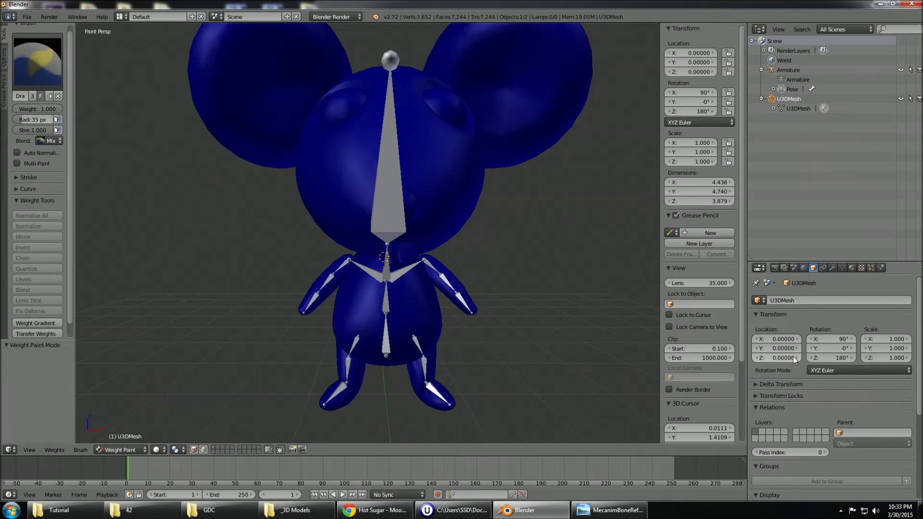
pyautogui.click(834, 268)
pyautogui.click(842, 269)
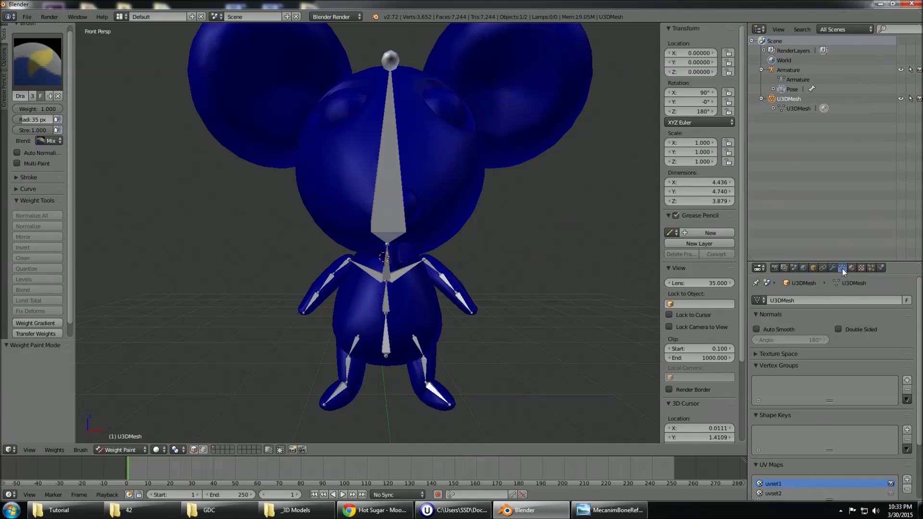
pyautogui.click(852, 269)
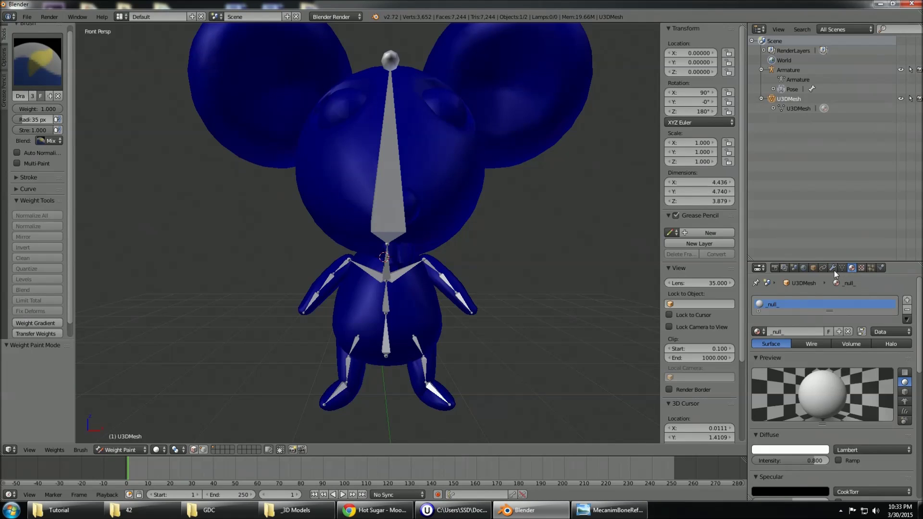
pyautogui.click(842, 269)
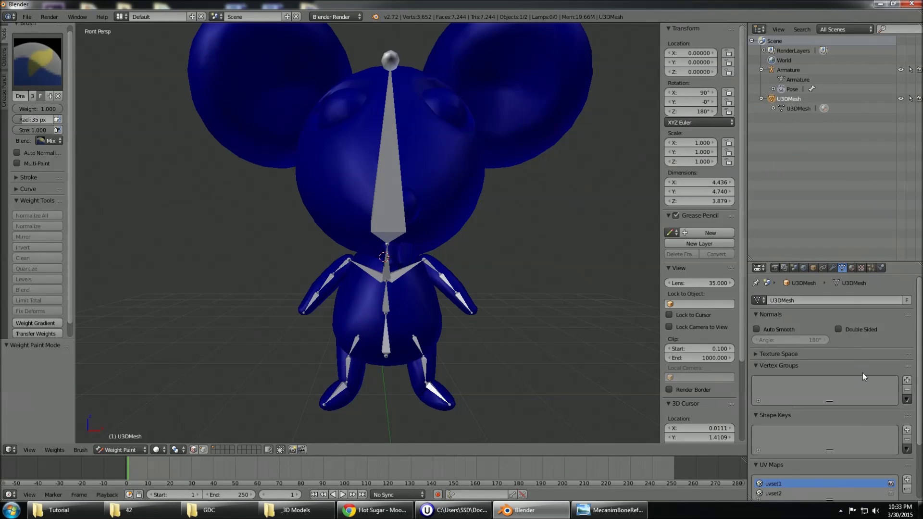
# - Check U3DMesh's modifier, constraint and mesh data properties for vertex groups created from the bones
pyautogui.click(833, 268)
pyautogui.click(823, 268)
pyautogui.click(842, 268)
pyautogui.click(798, 109)
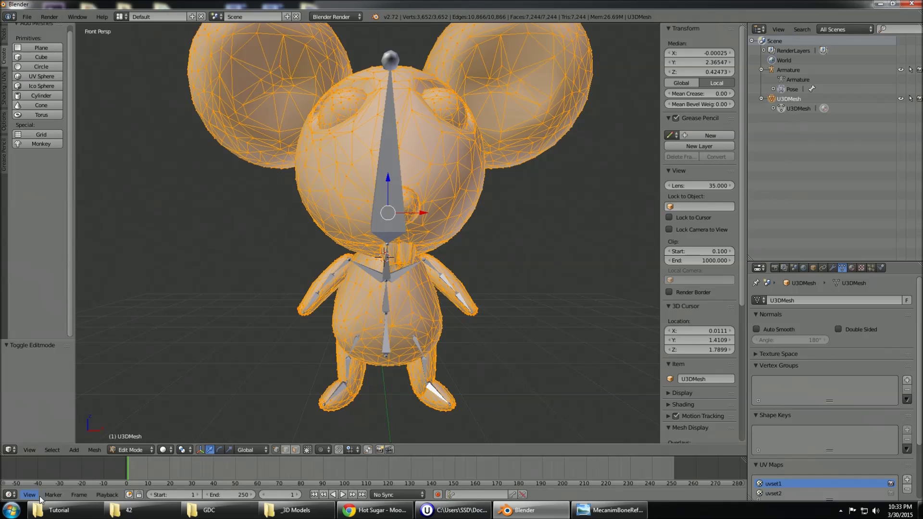
pyautogui.click(125, 450)
pyautogui.click(153, 395)
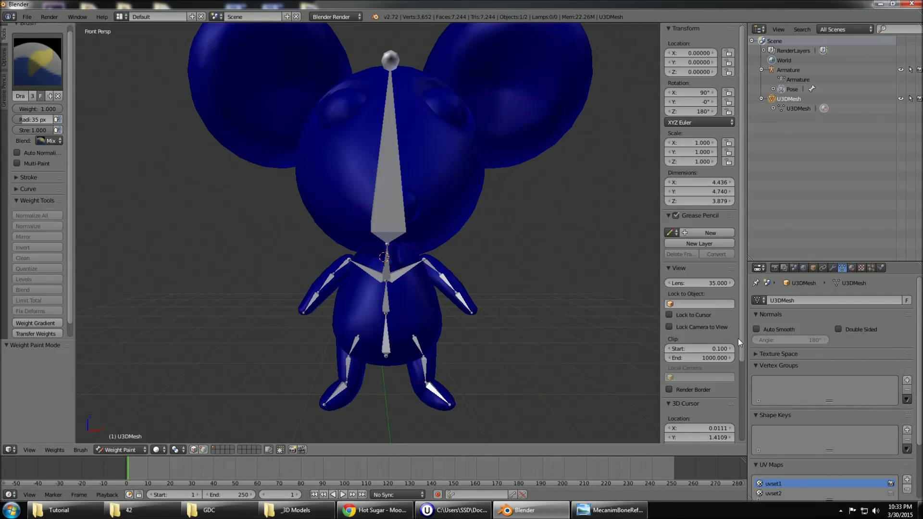
pyautogui.scroll(-3, 820, 390)
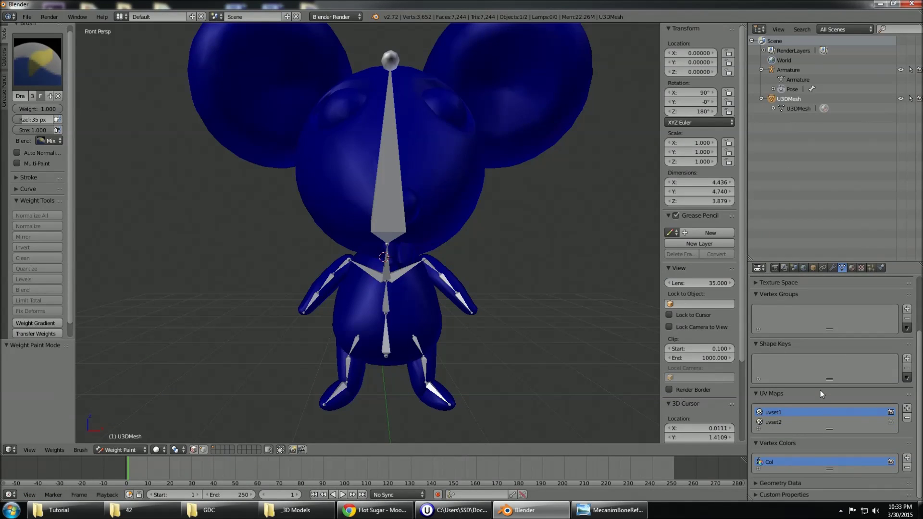
pyautogui.scroll(3, 820, 390)
pyautogui.click(796, 80)
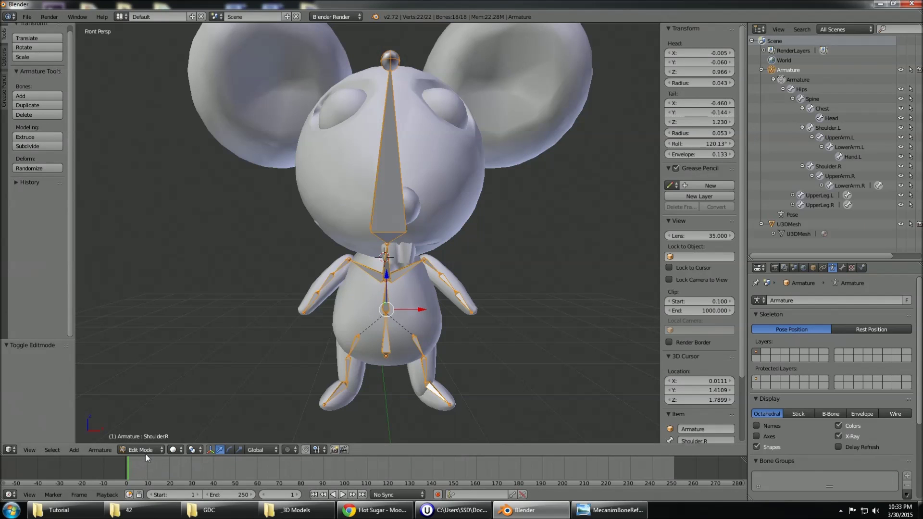
pyautogui.press('a')
pyautogui.press('a')
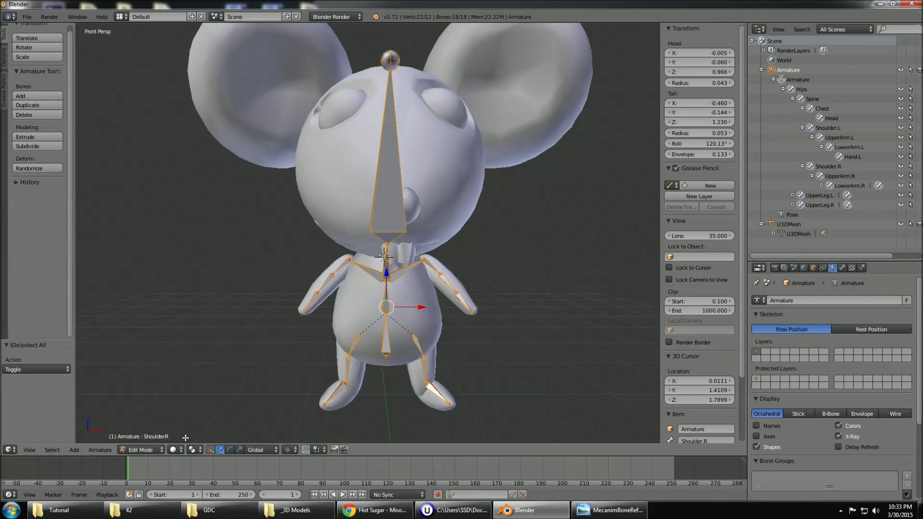
pyautogui.click(151, 449)
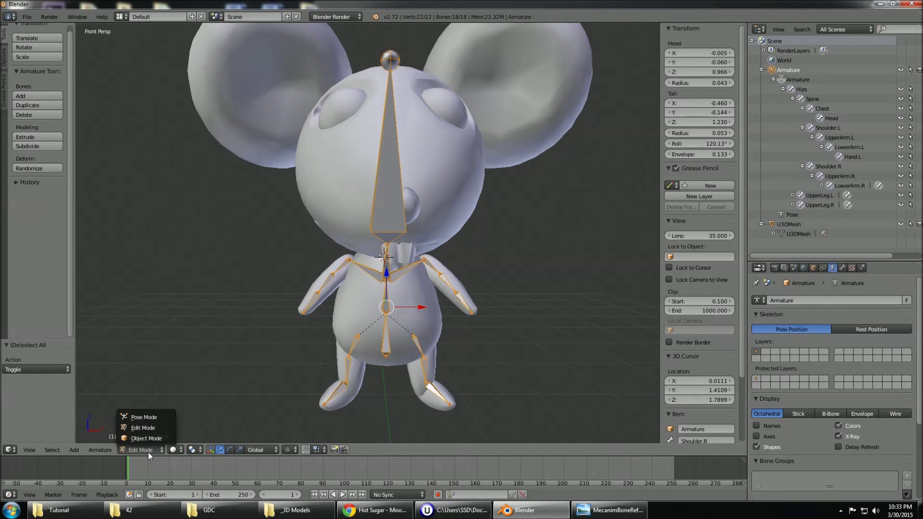
pyautogui.click(141, 417)
pyautogui.press('Tab')
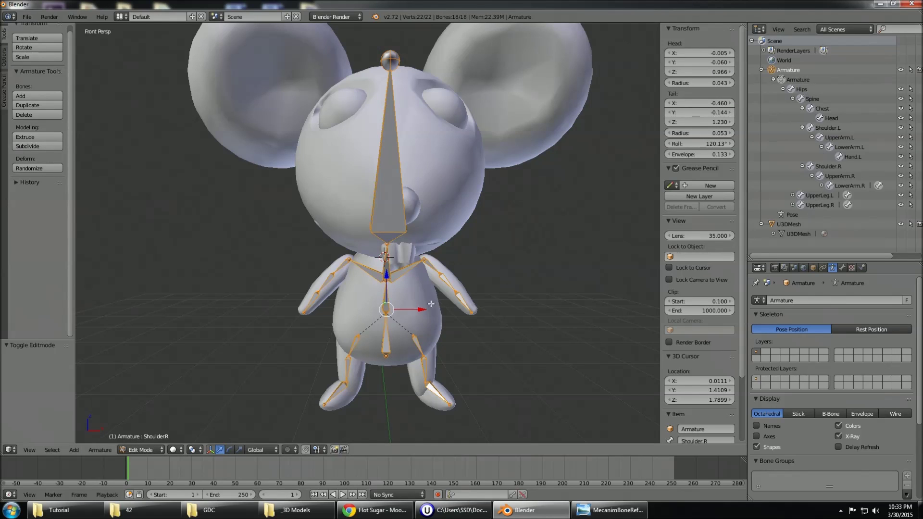
pyautogui.click(100, 449)
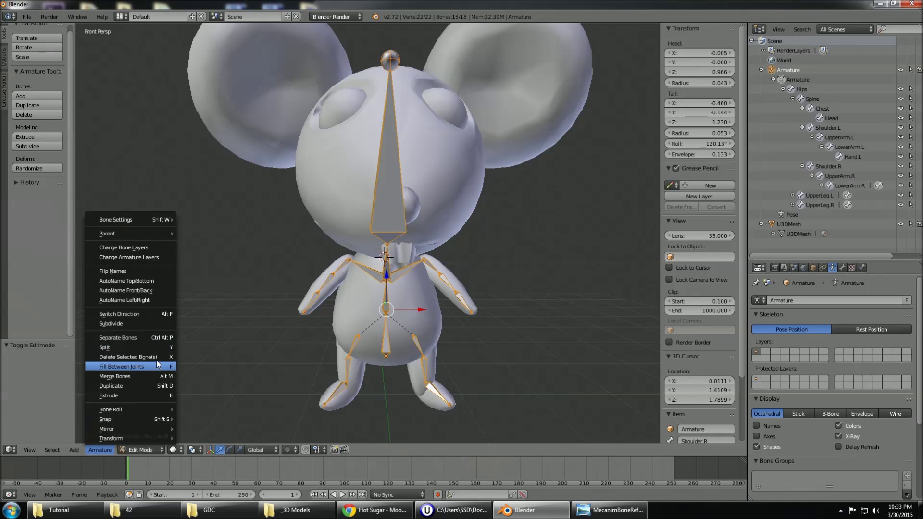
# - Select U3DMesh, add the armature to the selection as the active object, and put the armature in Pose Mode
pyautogui.click(788, 225)
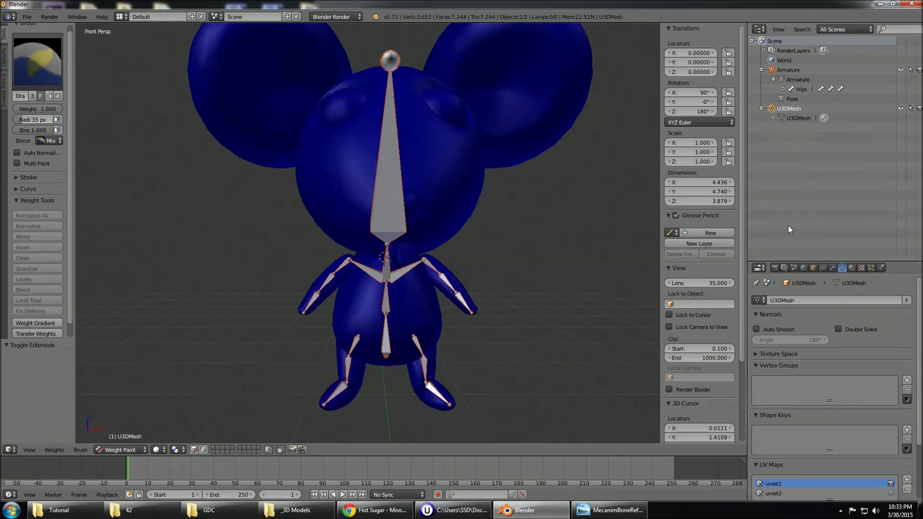
pyautogui.click(793, 108)
pyautogui.click(789, 68)
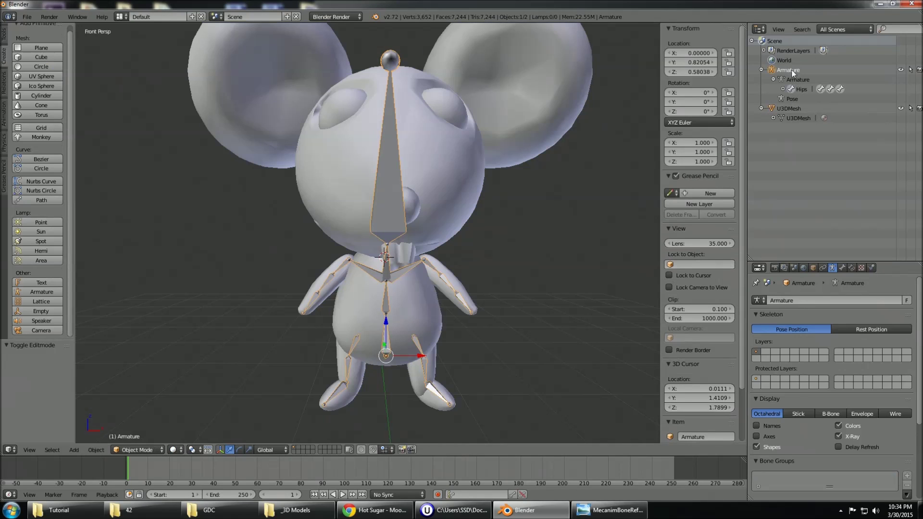
pyautogui.keyDown('ctrl'); pyautogui.click(789, 108); pyautogui.keyUp('ctrl')
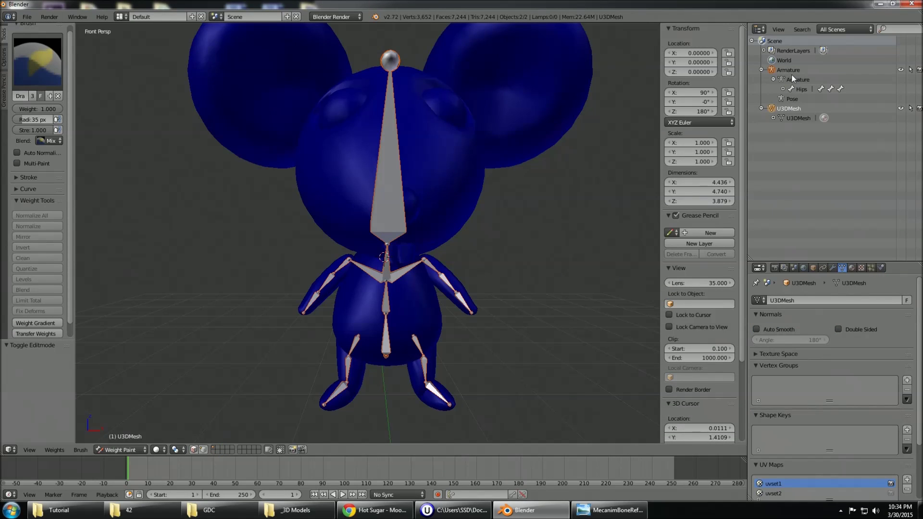
pyautogui.click(792, 110)
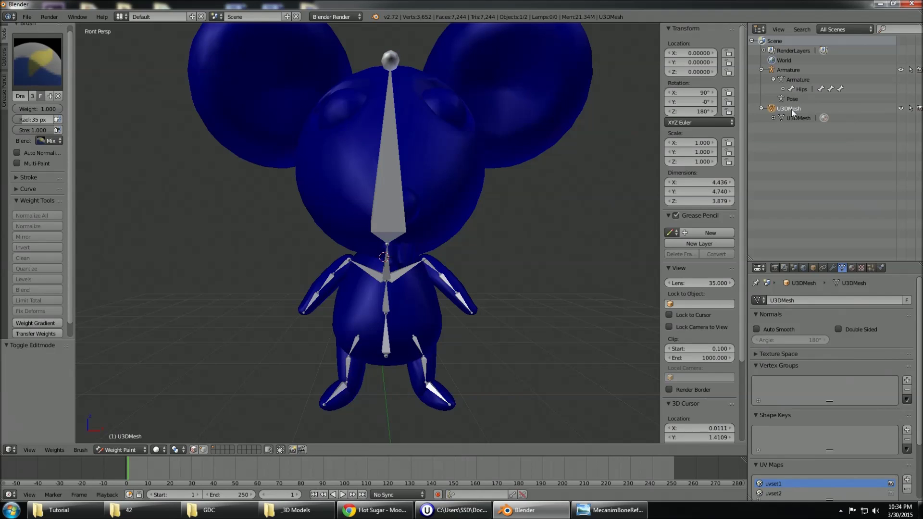
pyautogui.keyDown('ctrl'); pyautogui.click(792, 72); pyautogui.keyUp('ctrl')
pyautogui.click(163, 450)
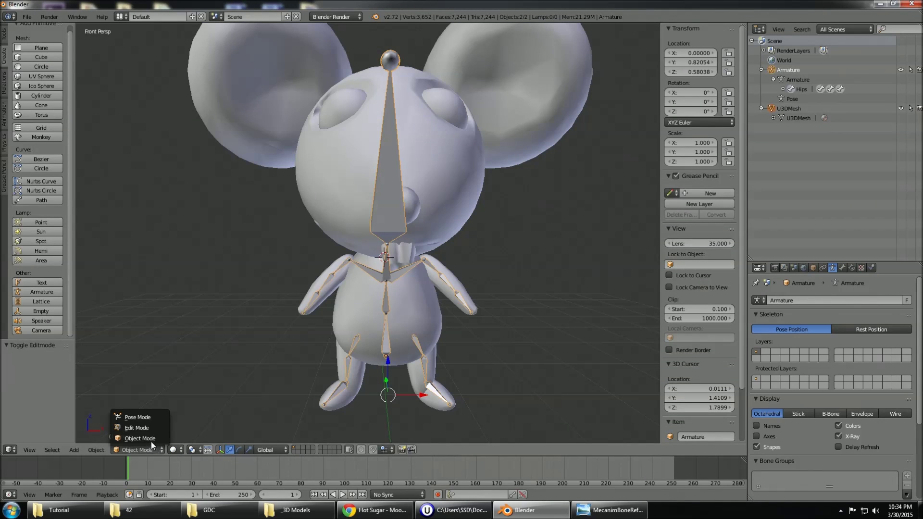
pyautogui.click(113, 416)
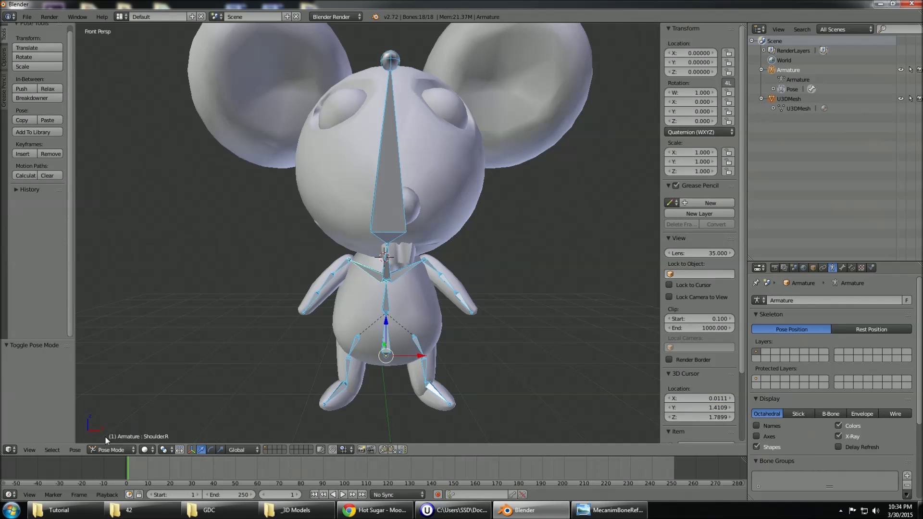
# - Parent the mouse mesh to the armature with automatic weights
pyautogui.click(75, 450)
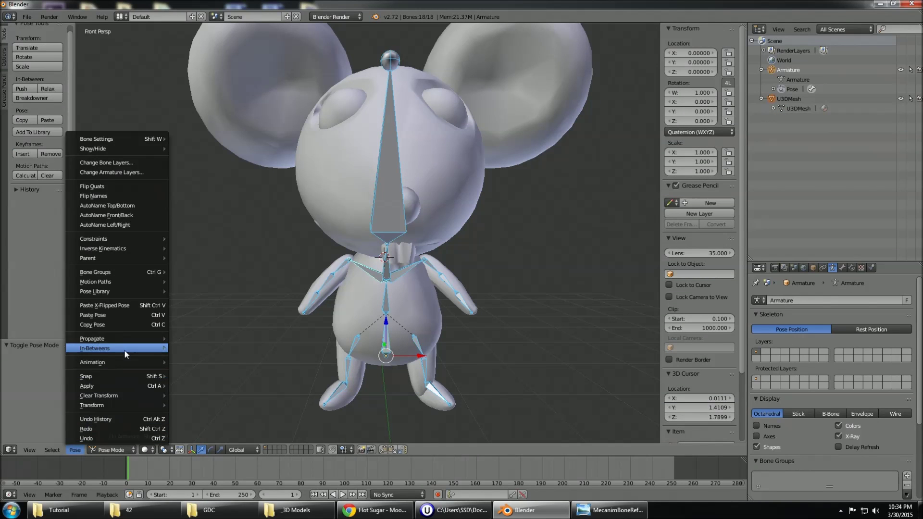
pyautogui.moveTo(130, 294)
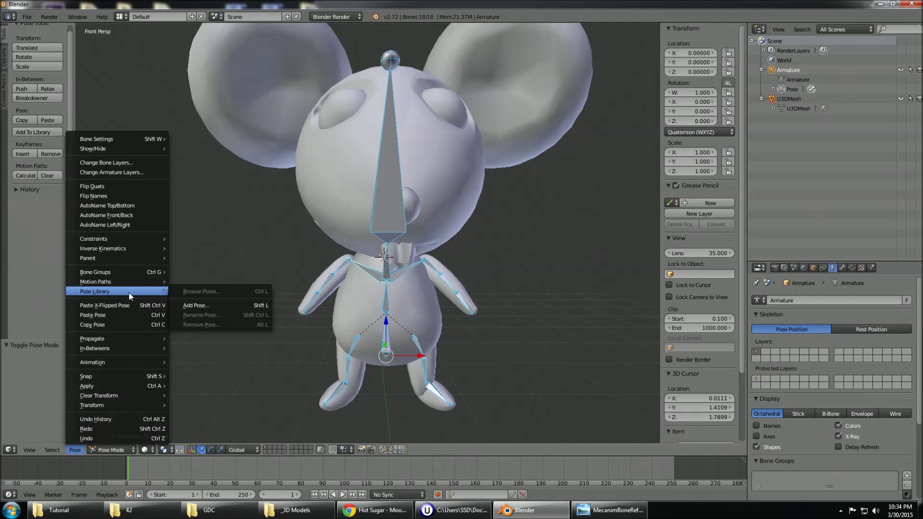
pyautogui.moveTo(136, 259)
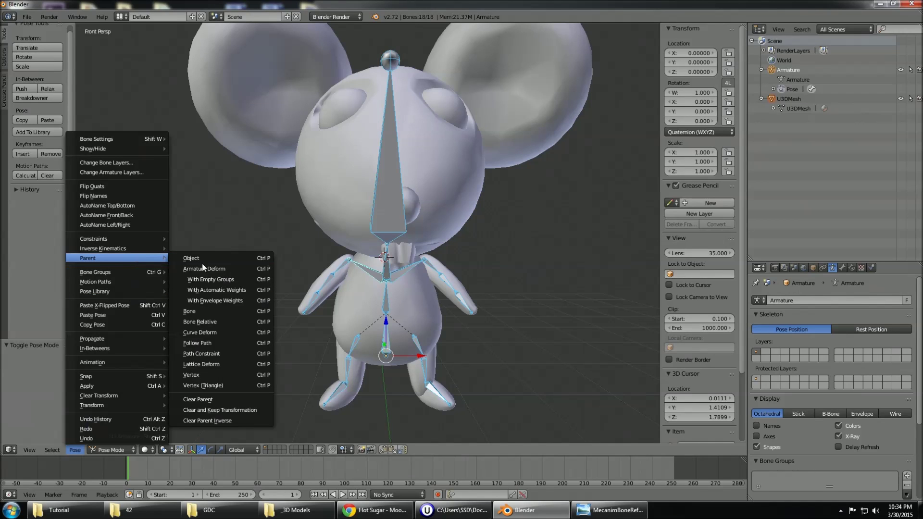
pyautogui.click(233, 291)
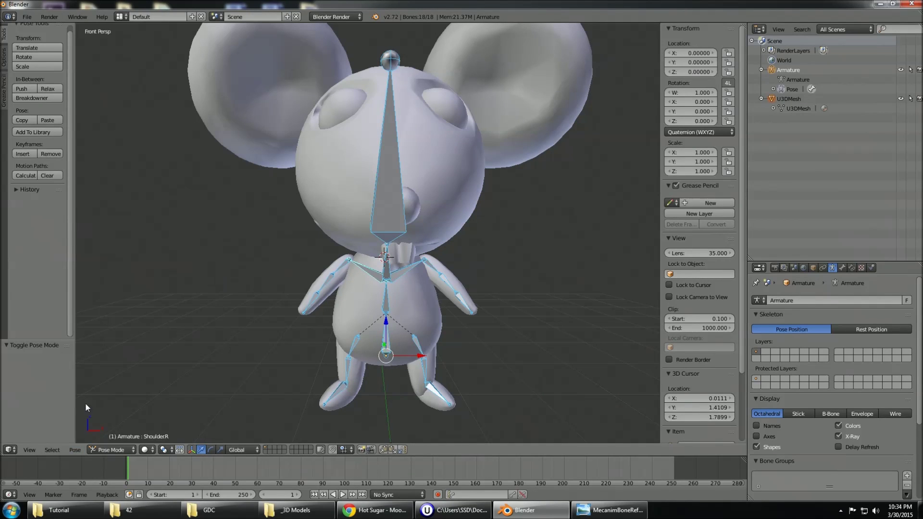
pyautogui.click(75, 450)
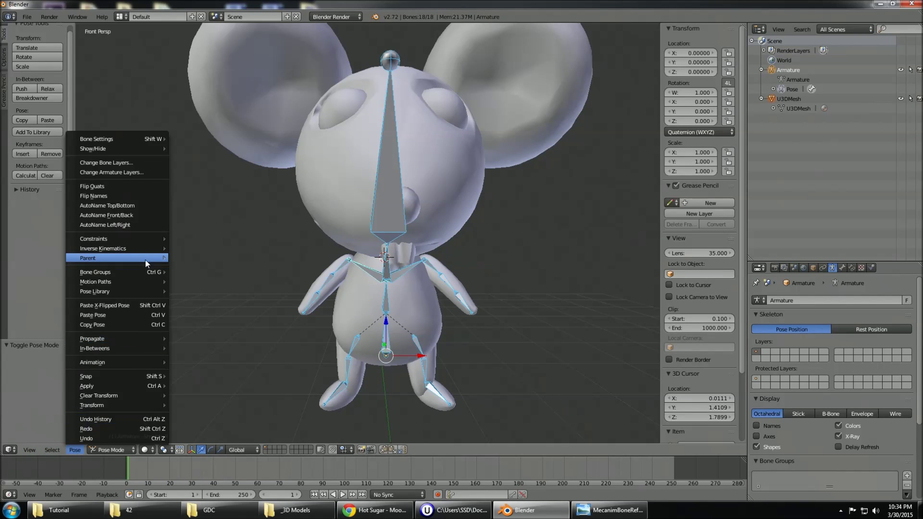
pyautogui.moveTo(145, 260)
pyautogui.click(236, 291)
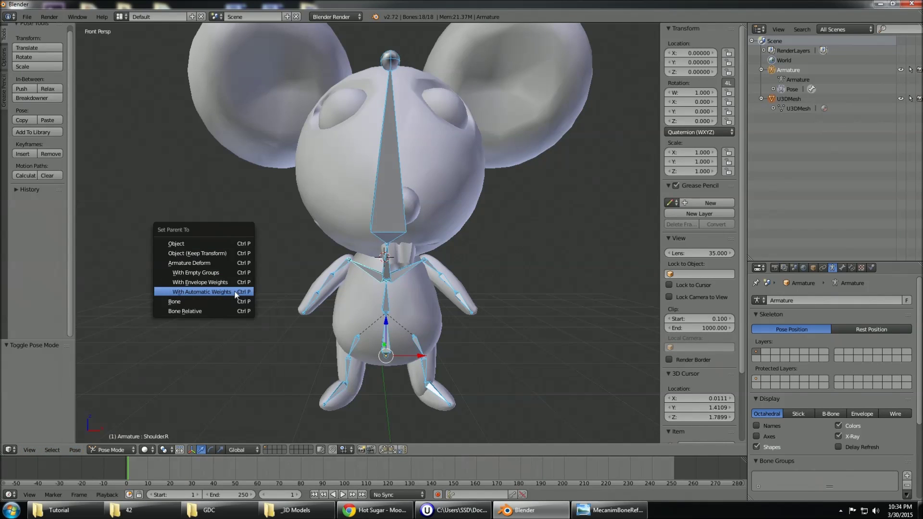
pyautogui.click(228, 293)
# - Select U3DMesh and examine the automatic weights of its vertex groups, from the leg and foot groups up to Head
pyautogui.moveTo(411, 270); pyautogui.dragTo(509, 259, button='middle')
pyautogui.click(816, 97)
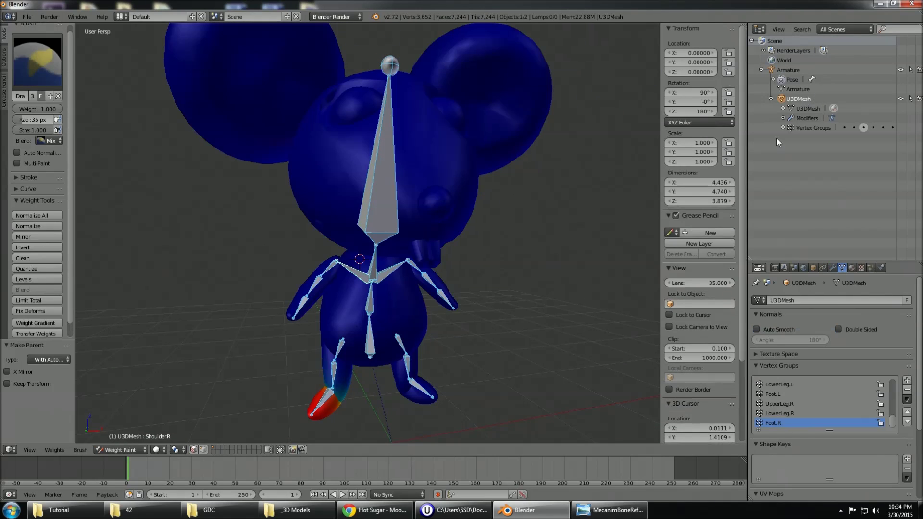
pyautogui.moveTo(894, 422)
pyautogui.mouseDown()
pyautogui.moveTo(893, 386)
pyautogui.moveTo(891, 429)
pyautogui.mouseUp()
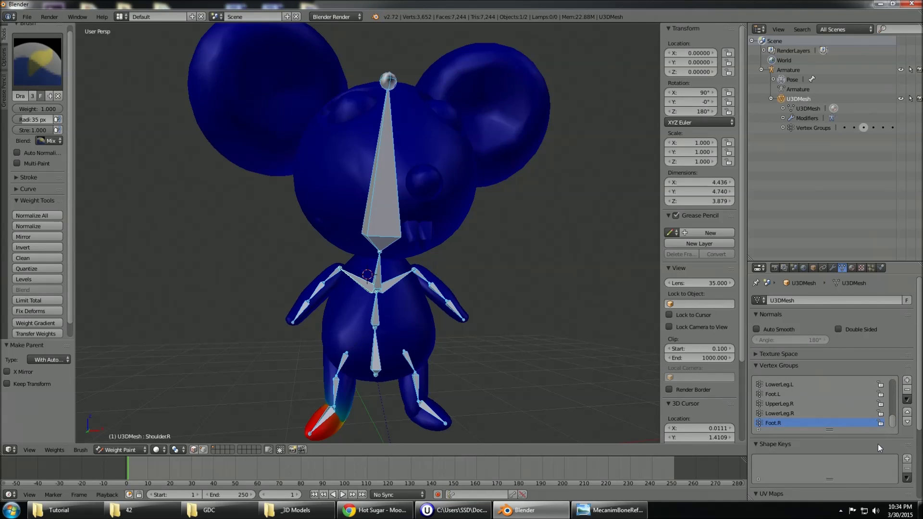
pyautogui.click(789, 413)
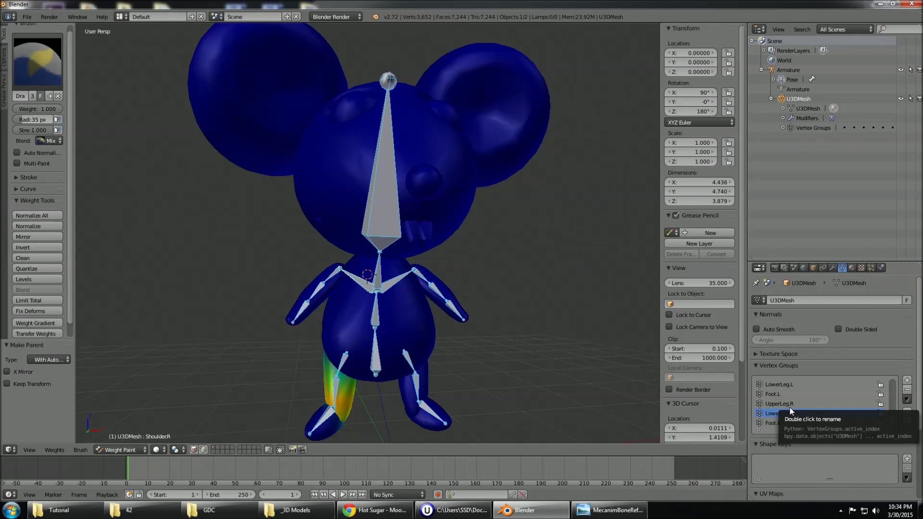
pyautogui.click(777, 421)
pyautogui.click(803, 410)
pyautogui.keyDown('ctrl'); pyautogui.scroll(5, 808, 406); pyautogui.keyUp('ctrl')
pyautogui.keyDown('ctrl'); pyautogui.scroll(7, 808, 406); pyautogui.keyUp('ctrl')
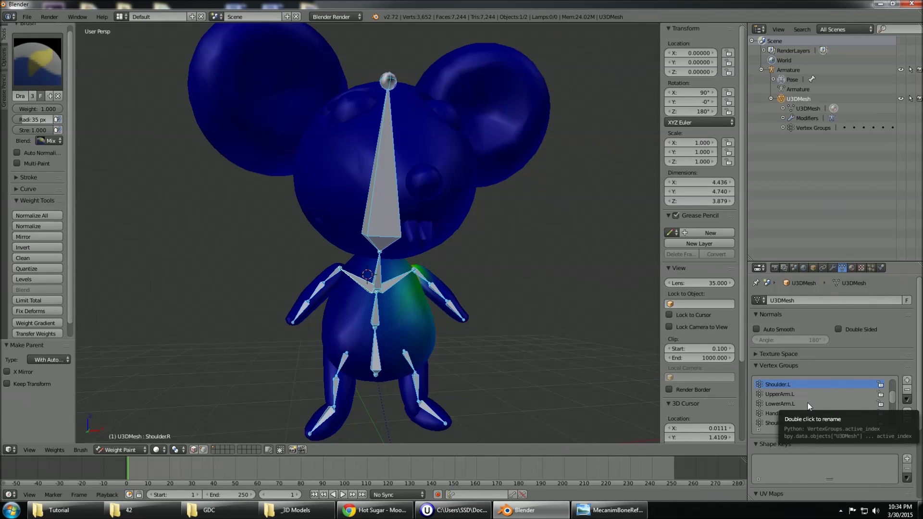
pyautogui.keyDown('ctrl'); pyautogui.scroll(3, 807, 406); pyautogui.keyUp('ctrl')
pyautogui.keyDown('ctrl'); pyautogui.scroll(-2, 808, 406); pyautogui.keyUp('ctrl')
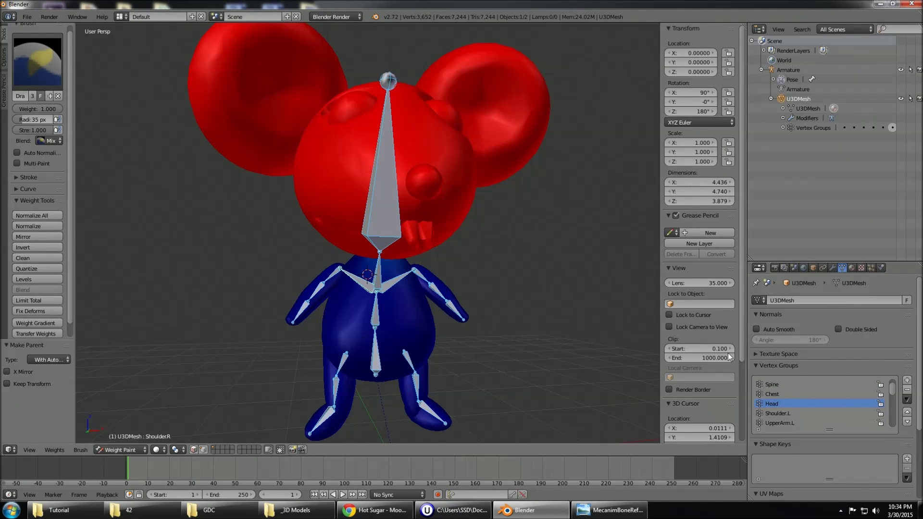
# - Check the Head weights around the mouse, leave Weight Paint, select the armature and put it in Pose Mode
pyautogui.moveTo(361, 302); pyautogui.dragTo(395, 303, button='middle')
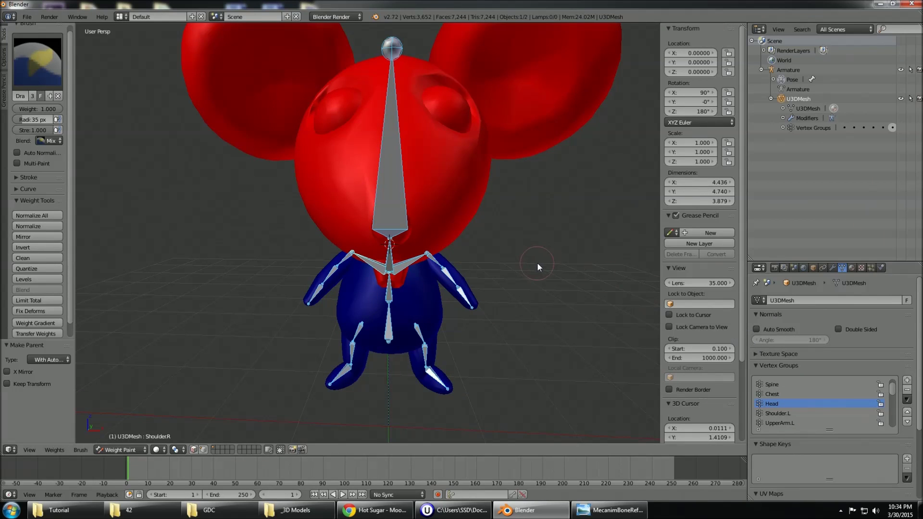
pyautogui.moveTo(436, 265); pyautogui.dragTo(489, 269, button='middle')
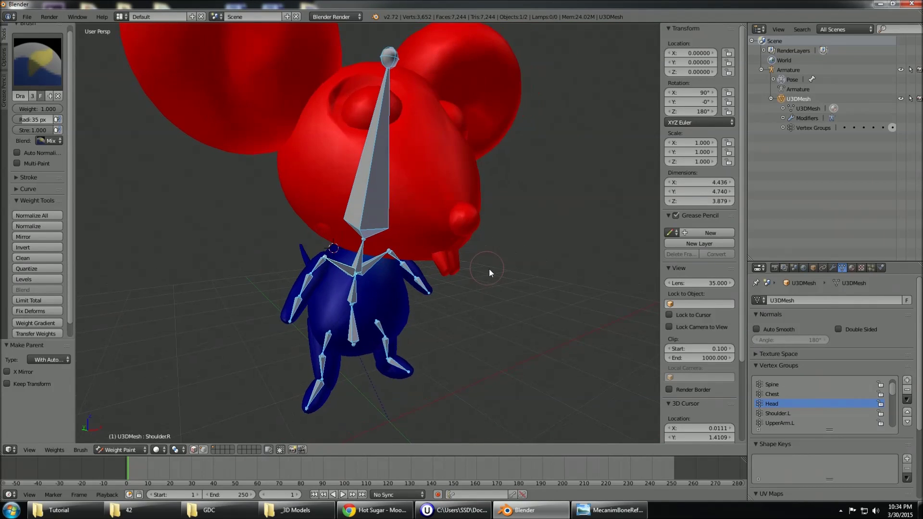
pyautogui.moveTo(506, 373); pyautogui.dragTo(471, 371, button='middle')
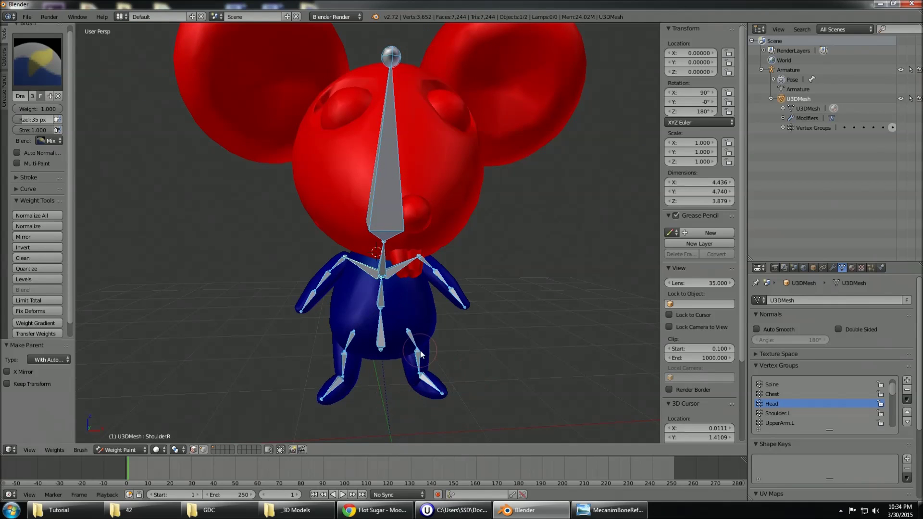
pyautogui.moveTo(412, 355); pyautogui.dragTo(418, 345, button='middle')
pyautogui.click(121, 449)
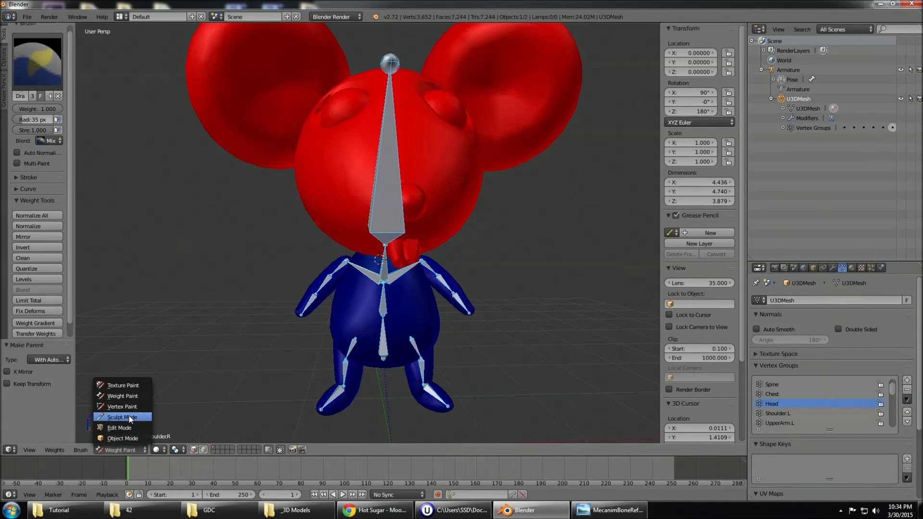
pyautogui.click(799, 82)
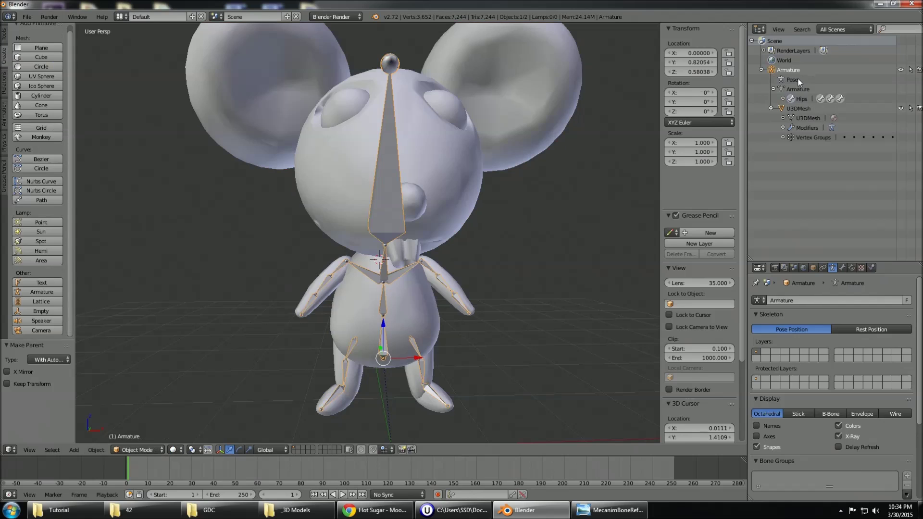
pyautogui.click(126, 450)
pyautogui.click(160, 419)
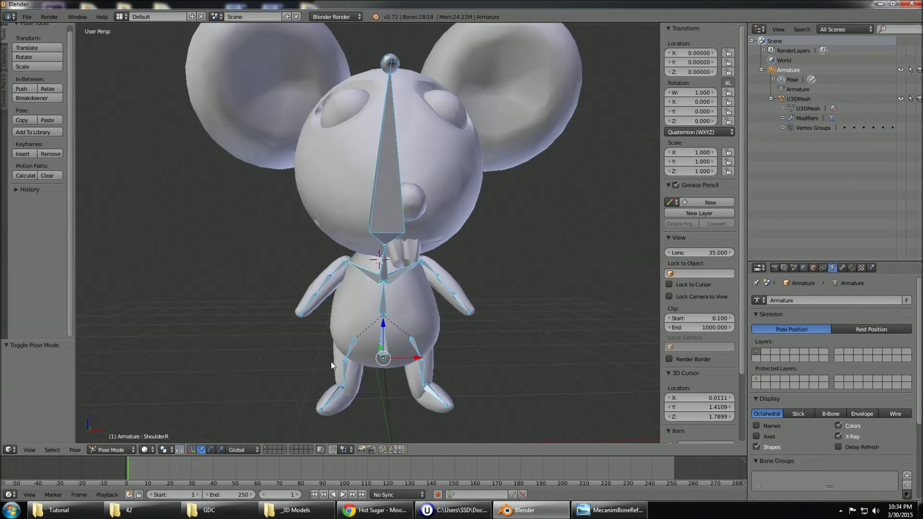
# - Select the left hand bone (Hand.L) and rotate it slightly about the global Y axis
pyautogui.scroll(2, 500, 315)
pyautogui.moveTo(521, 315); pyautogui.dragTo(355, 292, button='middle')
pyautogui.scroll(4, 426, 310)
pyautogui.keyDown('shift'); pyautogui.moveTo(435, 319); pyautogui.dragTo(415, 295, button='middle'); pyautogui.keyUp('shift')
pyautogui.press('b')
pyautogui.moveTo(419, 348); pyautogui.dragTo(341, 295)
pyautogui.click(356, 305)
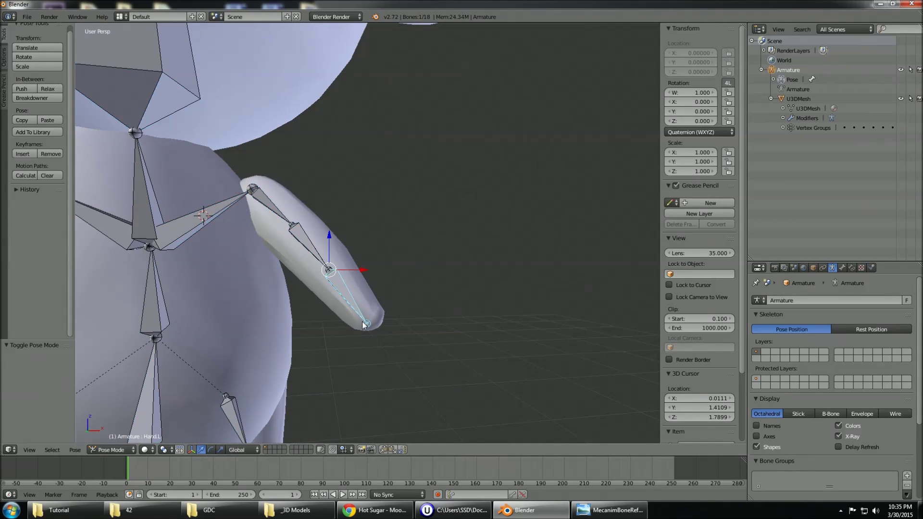
pyautogui.keyDown('shift'); pyautogui.moveTo(340, 273); pyautogui.dragTo(315, 302, button='middle'); pyautogui.keyUp('shift')
pyautogui.scroll(-2, 408, 303)
pyautogui.moveTo(408, 302); pyautogui.dragTo(351, 291, button='middle')
pyautogui.press('r')
pyautogui.press('y')
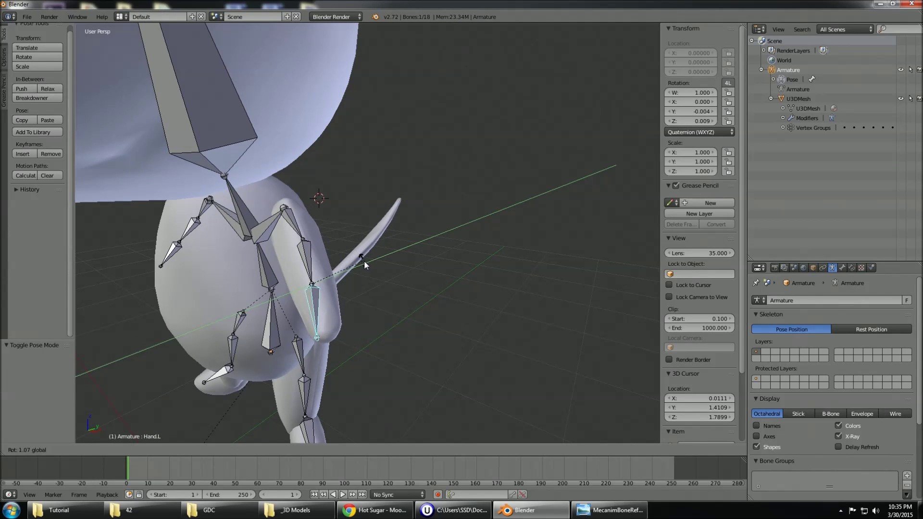
pyautogui.click(345, 291)
# - Rotate the left hand bone about the global X axis and the global Z axis
pyautogui.press('r')
pyautogui.press('x')
pyautogui.click(351, 289)
pyautogui.moveTo(351, 290); pyautogui.dragTo(382, 281, button='middle')
pyautogui.moveTo(342, 299); pyautogui.dragTo(354, 300)
pyautogui.moveTo(354, 301); pyautogui.dragTo(319, 252, button='middle')
pyautogui.press('r')
pyautogui.press('z')
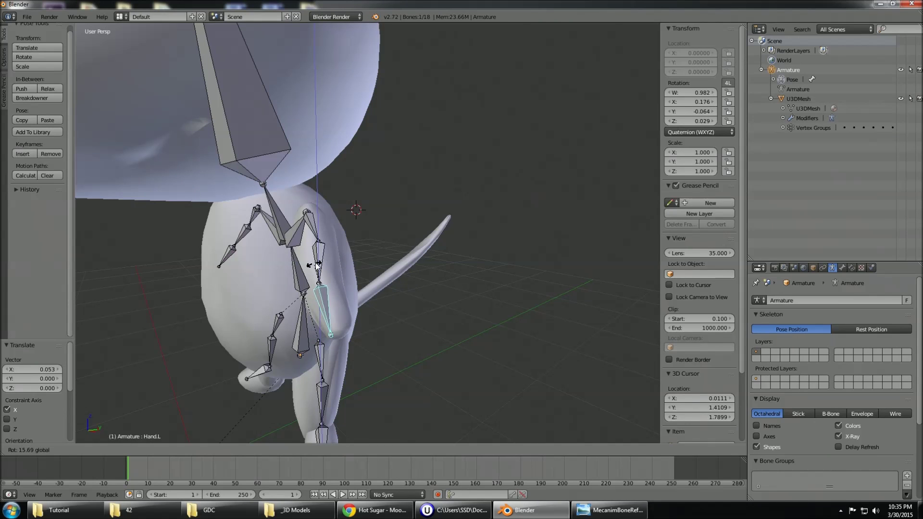
pyautogui.click(325, 262)
pyautogui.moveTo(325, 262); pyautogui.dragTo(364, 260, button='middle')
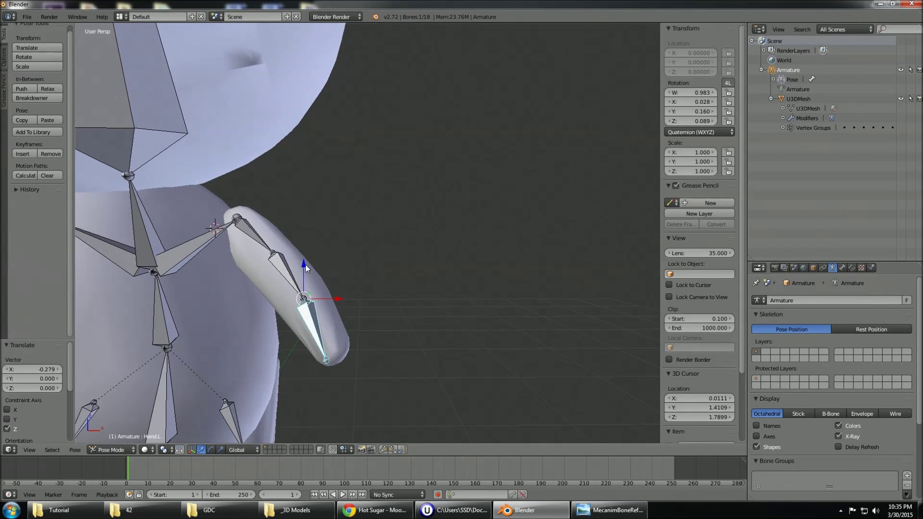
# - Refine the left hand bone's direction with further rotations about global Z and X
pyautogui.press('r')
pyautogui.press('z')
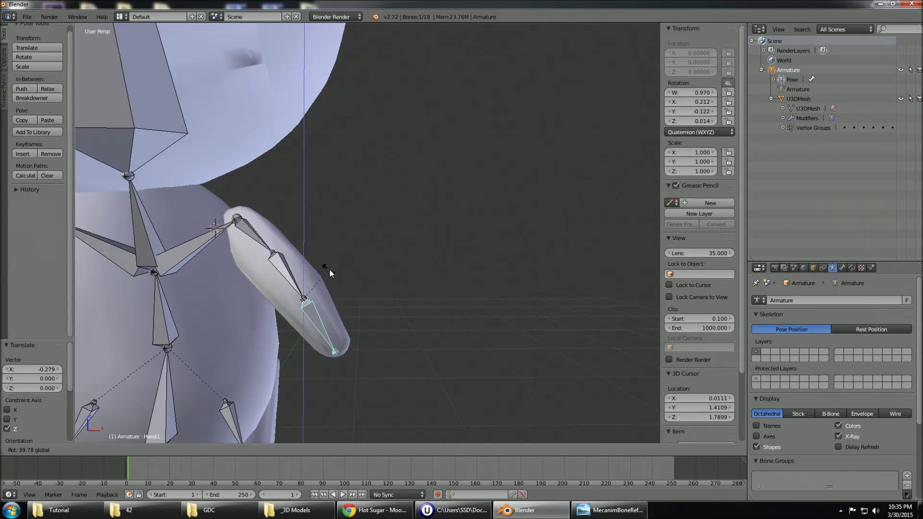
pyautogui.click(321, 266)
pyautogui.moveTo(321, 267); pyautogui.dragTo(343, 282, button='middle')
pyautogui.press('r')
pyautogui.press('x')
pyautogui.click(331, 290)
pyautogui.click(344, 279)
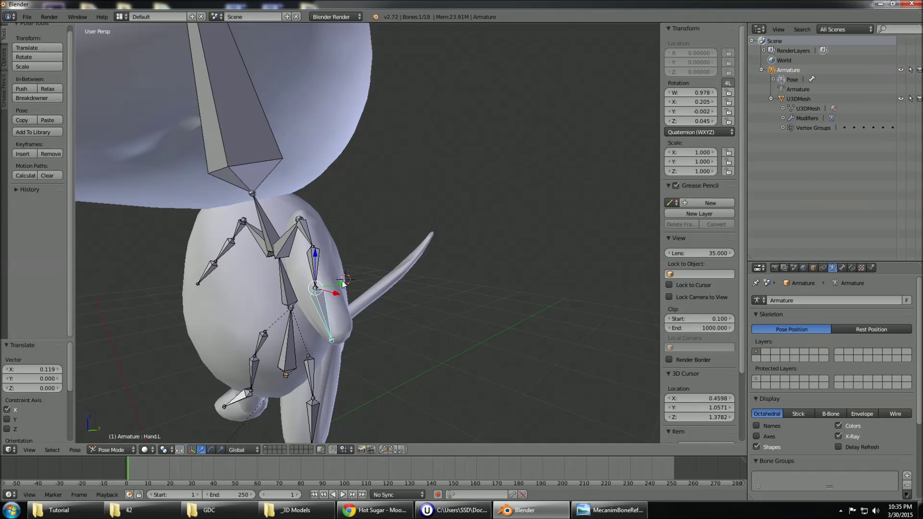
# - Fine-tune the left hand bone about global X and Y, and rotate it in the front view to line up with the forearm
pyautogui.press('r')
pyautogui.press('x')
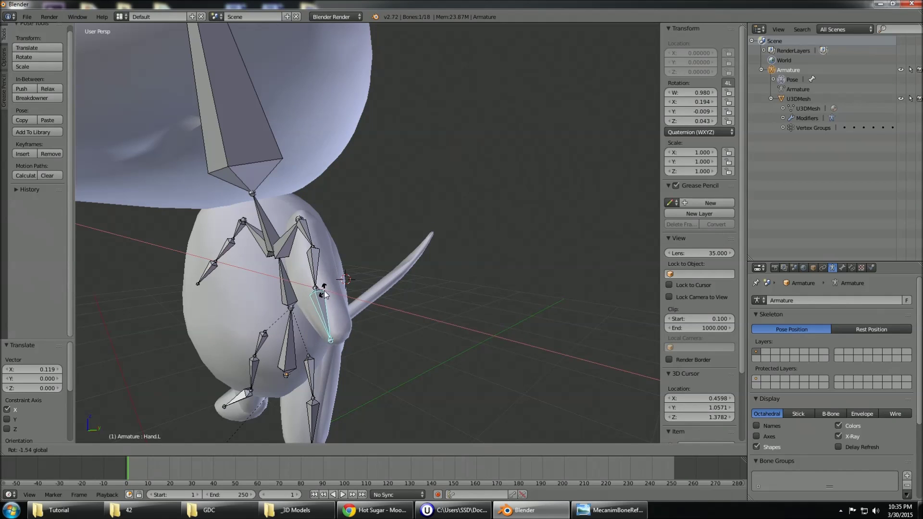
pyautogui.moveTo(329, 296); pyautogui.dragTo(329, 296)
pyautogui.moveTo(329, 296); pyautogui.dragTo(335, 294, button='middle')
pyautogui.moveTo(349, 280); pyautogui.dragTo(353, 281)
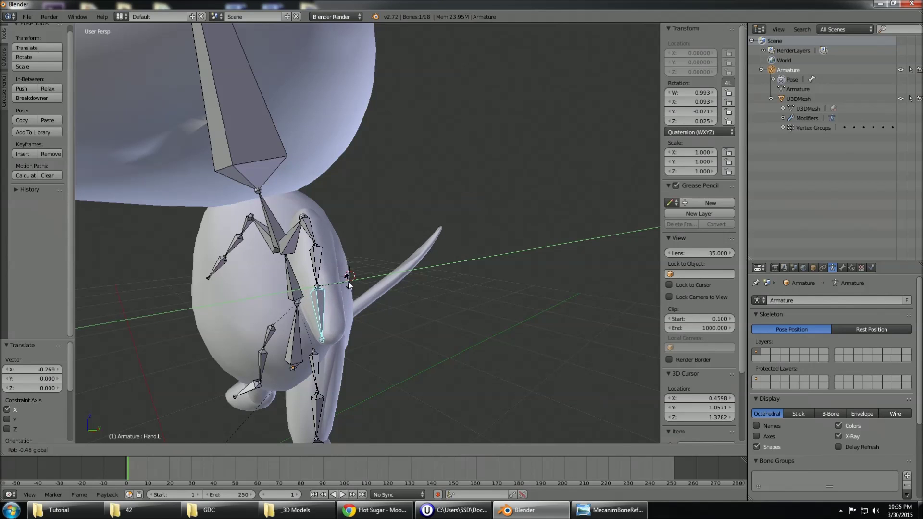
pyautogui.moveTo(348, 284); pyautogui.dragTo(349, 284)
pyautogui.moveTo(349, 284); pyautogui.dragTo(420, 285, button='middle')
pyautogui.moveTo(341, 300); pyautogui.dragTo(310, 297, button='middle')
pyautogui.press('r')
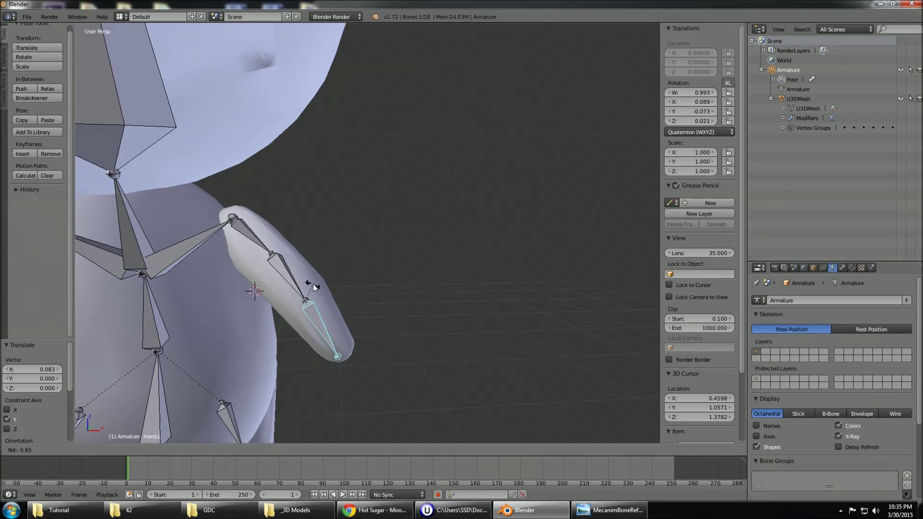
pyautogui.click(313, 281)
# - Select the left lower arm and hand bones and rotate them about global Y to straighten them with the upper arm
pyautogui.rightClick(273, 248)
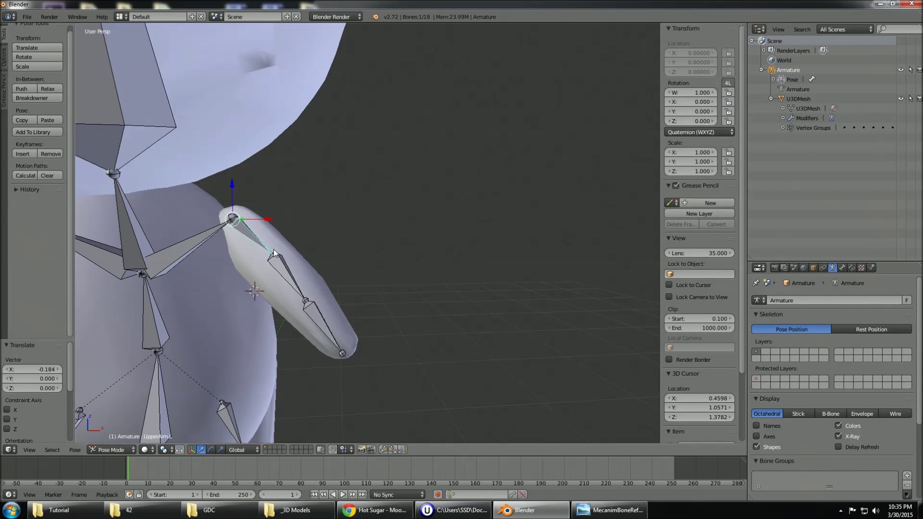
pyautogui.rightClick(294, 283)
pyautogui.keyDown('shift'); pyautogui.rightClick(325, 323); pyautogui.keyUp('shift')
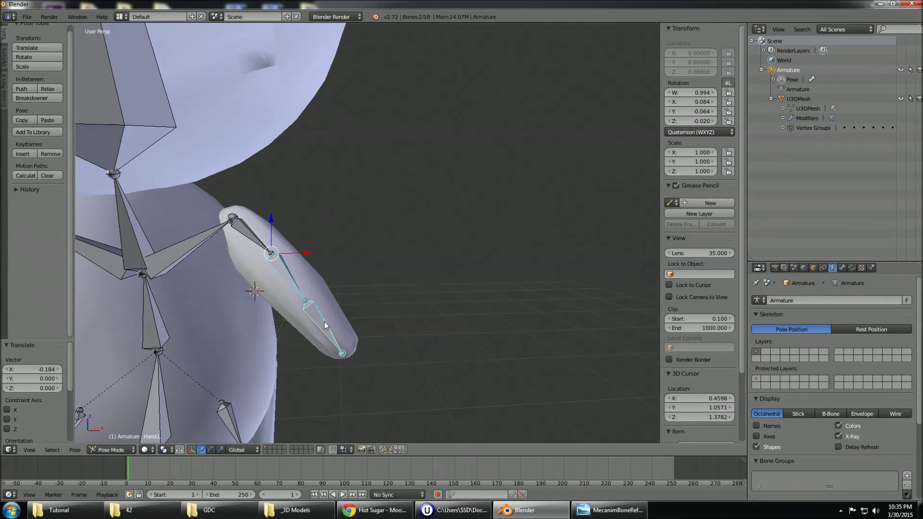
pyautogui.moveTo(282, 246)
pyautogui.mouseDown(button='middle')
pyautogui.moveTo(315, 241)
pyautogui.moveTo(287, 249)
pyautogui.mouseUp(button='middle')
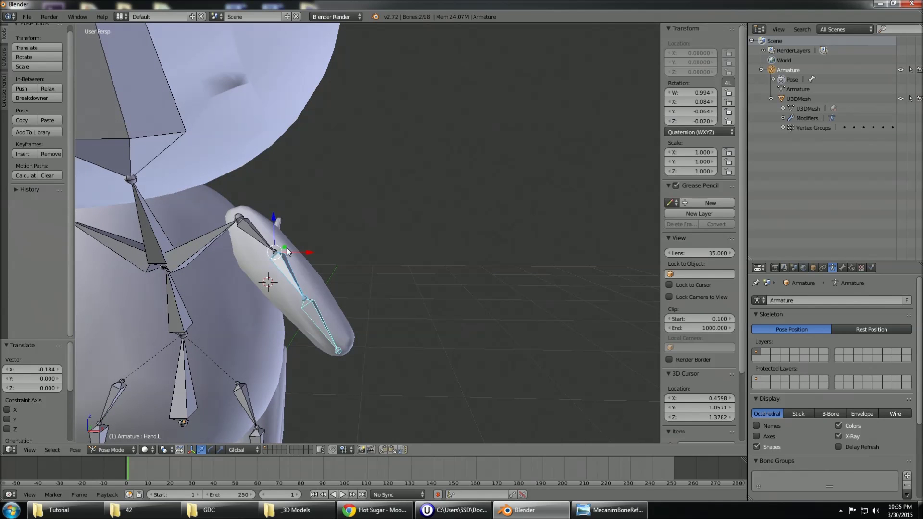
pyautogui.press('r')
pyautogui.press('y')
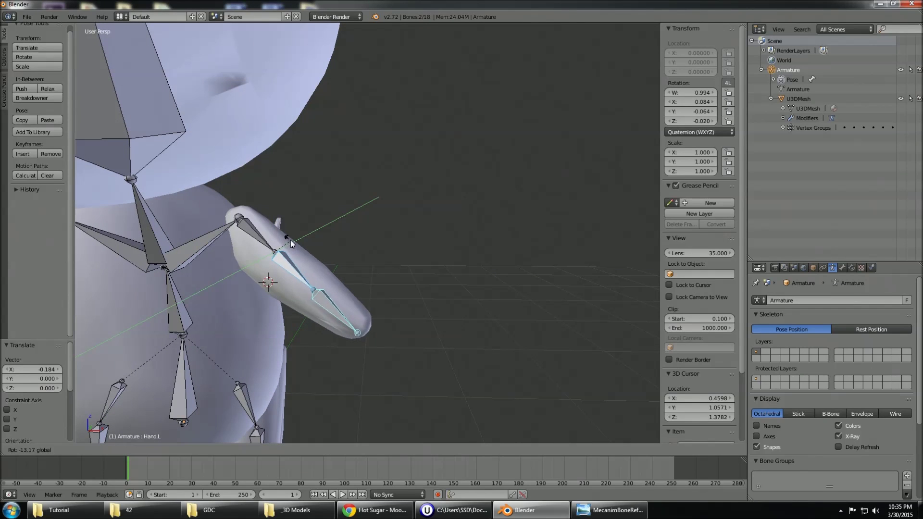
pyautogui.click(279, 244)
# - Add the left upper arm bone to the selection and rotate the whole arm about global Y until it is horizontal
pyautogui.keyDown('shift'); pyautogui.rightClick(256, 240); pyautogui.keyUp('shift')
pyautogui.moveTo(255, 241); pyautogui.dragTo(297, 240, button='middle')
pyautogui.press('r')
pyautogui.press('y')
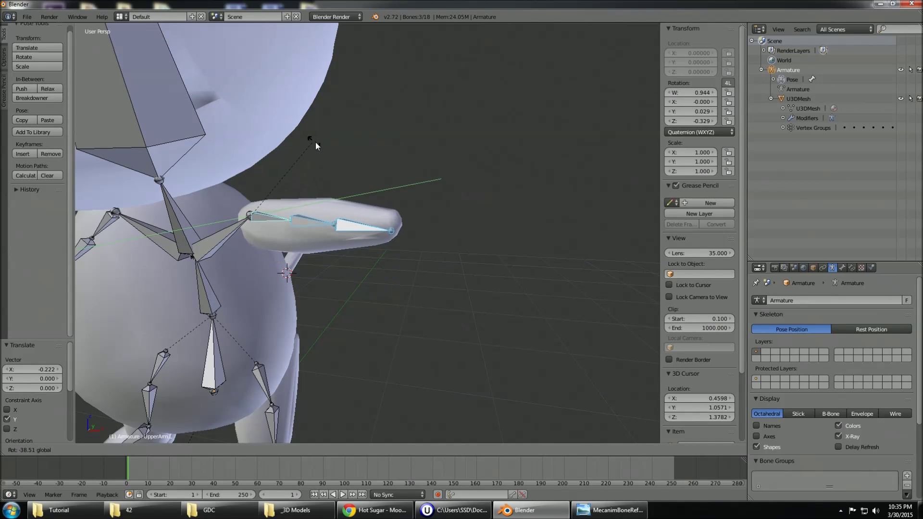
pyautogui.click(318, 137)
# - Select the right hand bone and rotate it to line up with the right forearm
pyautogui.moveTo(238, 242); pyautogui.dragTo(369, 260, button='middle')
pyautogui.scroll(3, 299, 230)
pyautogui.rightClick(301, 265)
pyautogui.moveTo(349, 234); pyautogui.dragTo(360, 229)
pyautogui.moveTo(361, 229); pyautogui.dragTo(379, 231, button='middle')
# - Add the right lower arm bone to the selection and rotate both bones to straighten them with the upper arm
pyautogui.keyDown('shift'); pyautogui.rightClick(348, 207); pyautogui.keyUp('shift')
pyautogui.moveTo(359, 198); pyautogui.dragTo(406, 206)
pyautogui.moveTo(406, 206); pyautogui.dragTo(343, 198, button='middle')
pyautogui.press('r')
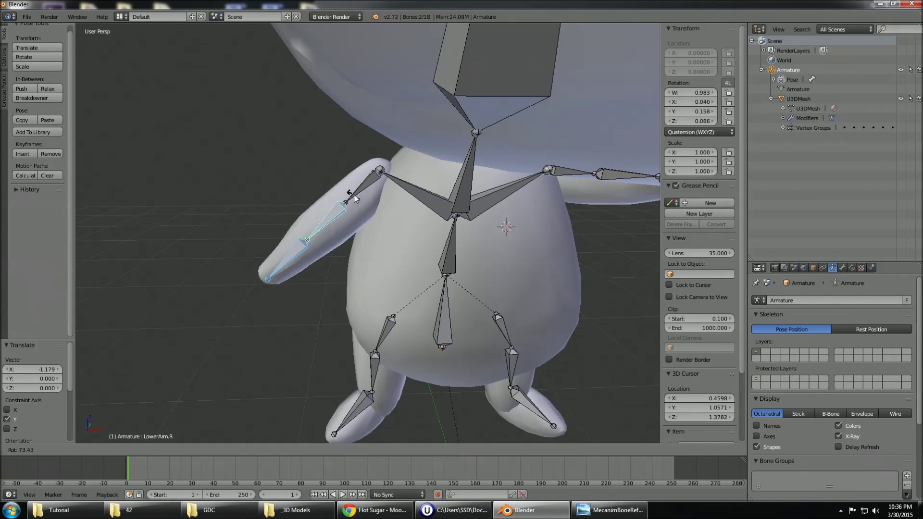
pyautogui.click(354, 194)
# - Add the right upper arm bone to the selection and raise the whole right arm to horizontal, completing the T-pose
pyautogui.keyDown('shift'); pyautogui.rightClick(363, 183); pyautogui.keyUp('shift')
pyautogui.moveTo(342, 180); pyautogui.dragTo(374, 174, button='middle')
pyautogui.moveTo(374, 167); pyautogui.dragTo(379, 163)
pyautogui.moveTo(379, 164); pyautogui.dragTo(445, 206, button='middle')
pyautogui.press('r')
pyautogui.click(376, 164)
pyautogui.moveTo(366, 195); pyautogui.dragTo(362, 188)
pyautogui.moveTo(412, 212); pyautogui.dragTo(371, 193, button='middle')
pyautogui.scroll(-6, 371, 194)
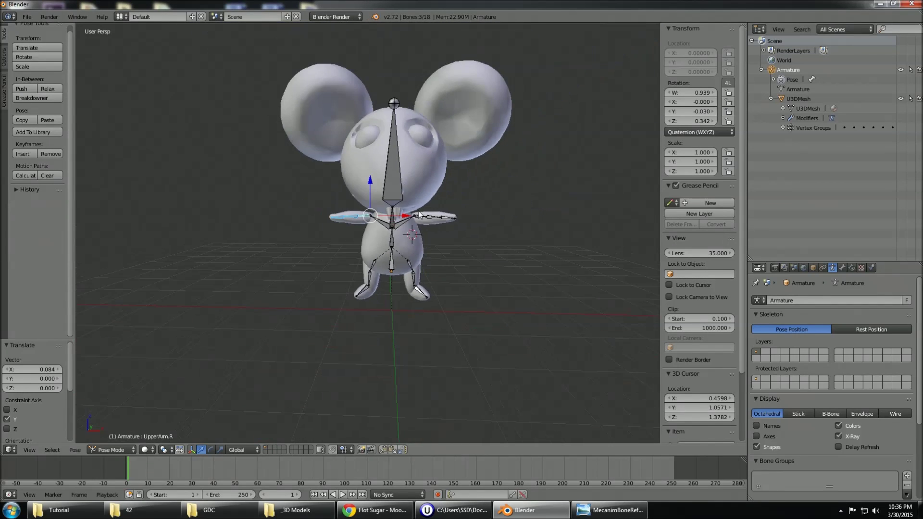
pyautogui.moveTo(369, 258); pyautogui.dragTo(308, 240, button='middle')
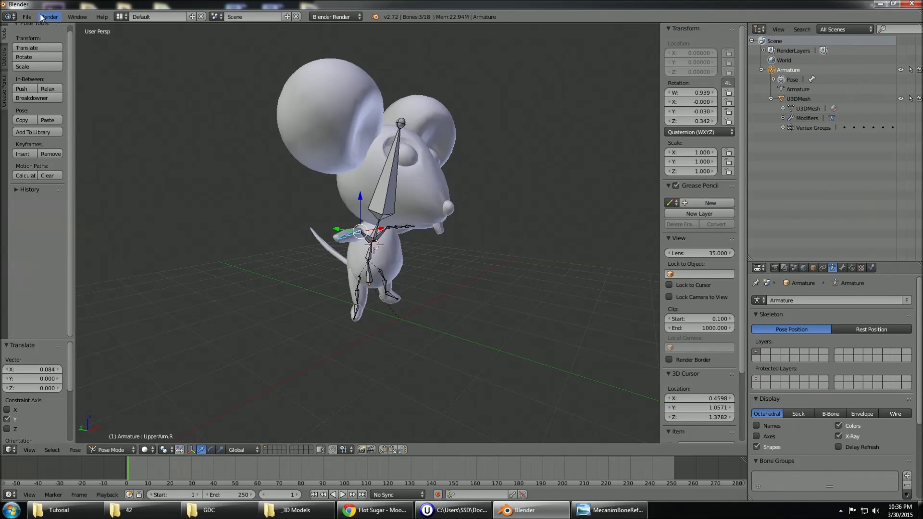
# - Save the Blender file as Mouse.blend in the Sculptris\Tutorial folder
pyautogui.click(27, 16)
pyautogui.click(77, 101)
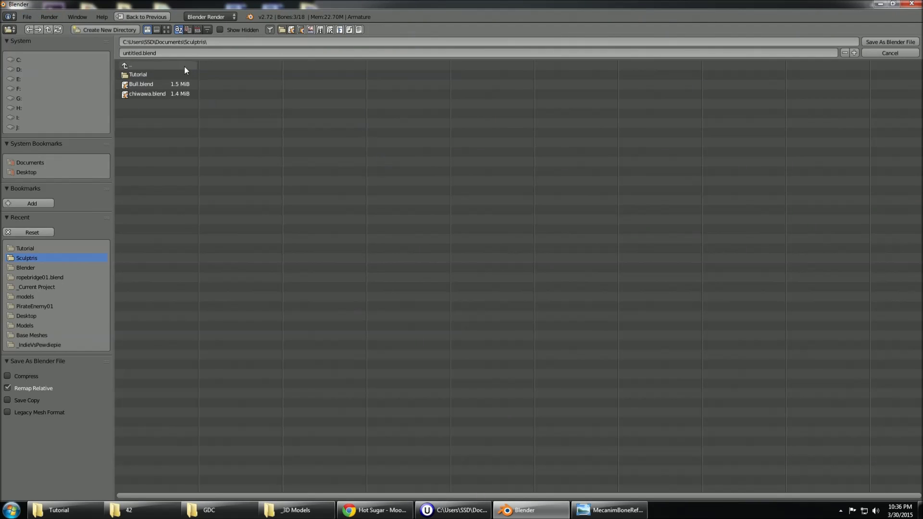
pyautogui.click(173, 54)
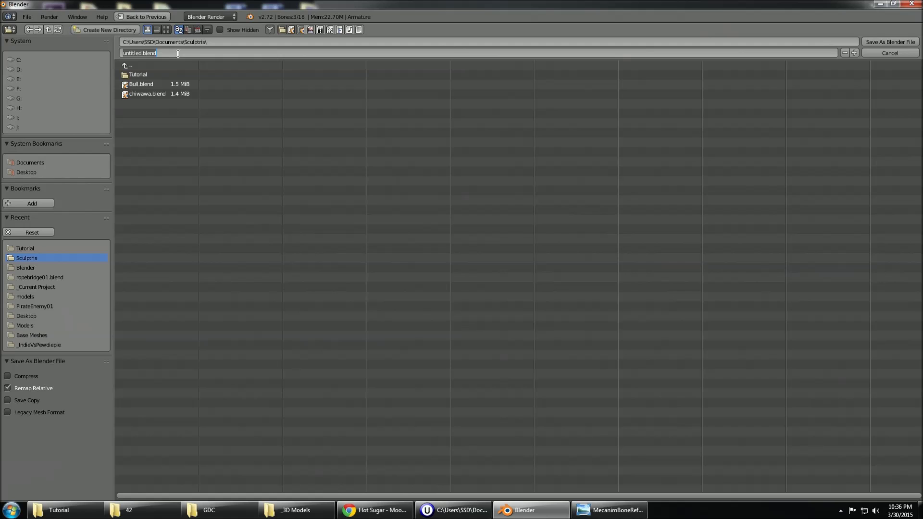
pyautogui.click(140, 74)
pyautogui.click(162, 52)
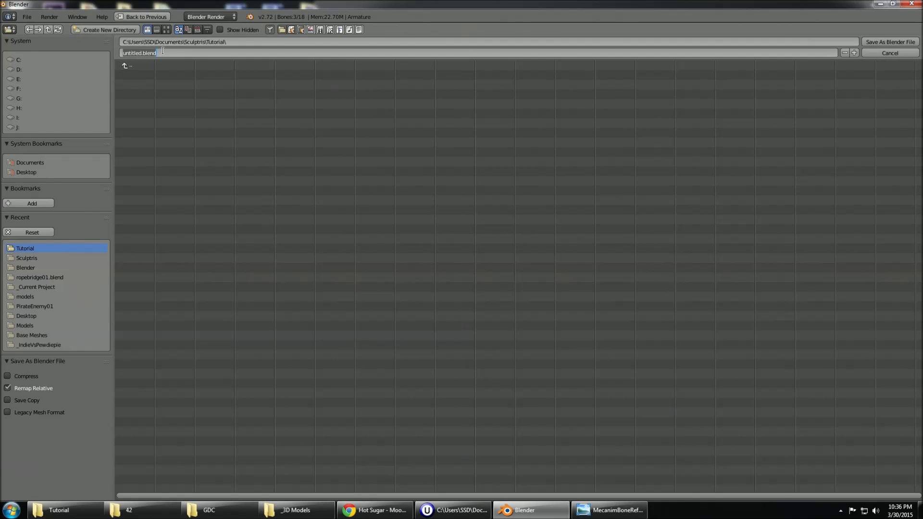
pyautogui.write('T')
pyautogui.write('ouse')
pyautogui.press('Return')
pyautogui.click(889, 42)
# - Export the rigged mouse as an Autodesk FBX file
pyautogui.click(26, 17)
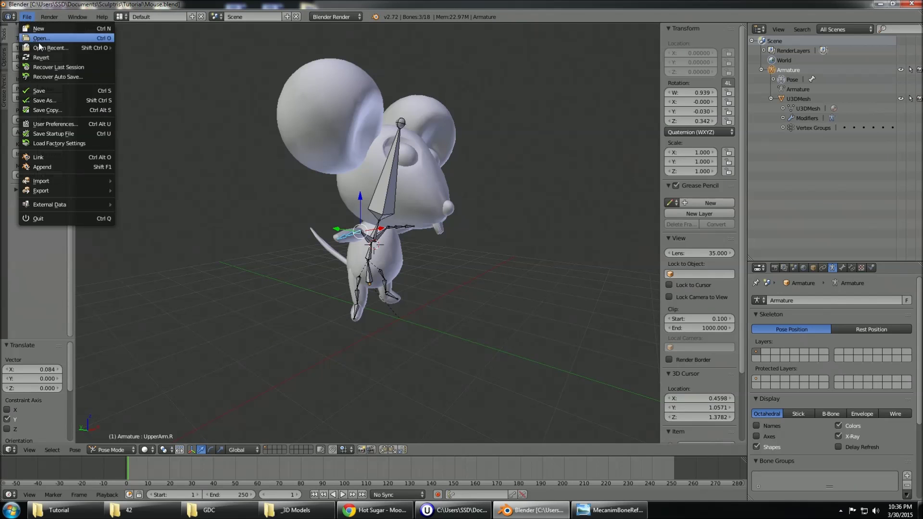
pyautogui.moveTo(87, 193)
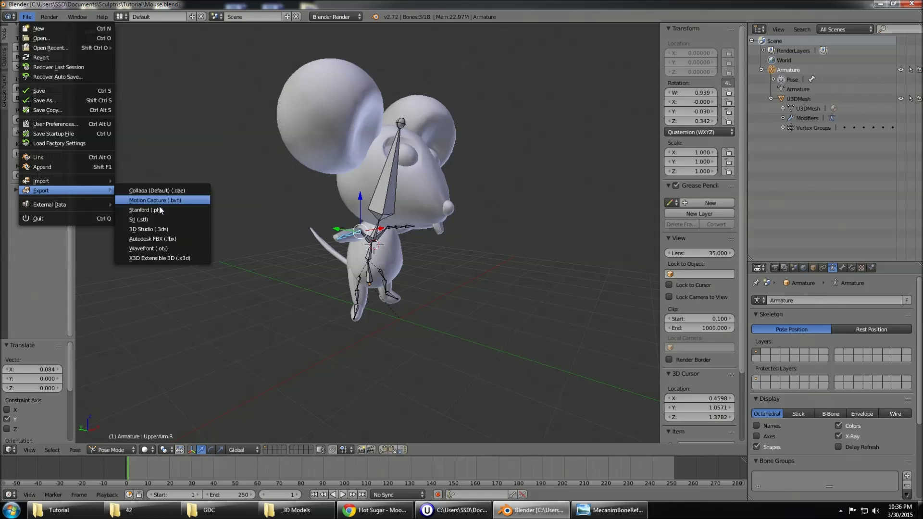
pyautogui.click(189, 233)
pyautogui.click(209, 55)
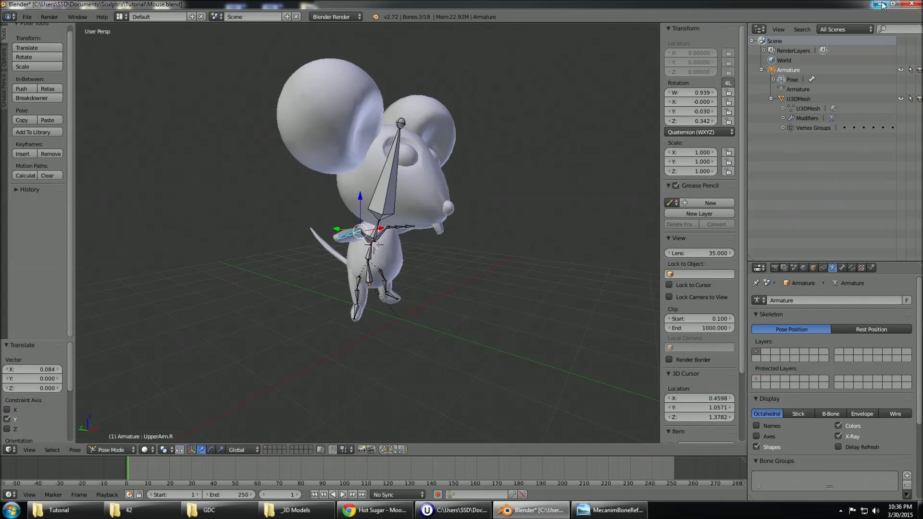
# - Minimize Blender, launch Unity 5.0.0f4 and create a new 3D project named Tutorial01 in the Unity5 documents folder
pyautogui.click(883, 6)
pyautogui.click(536, 311)
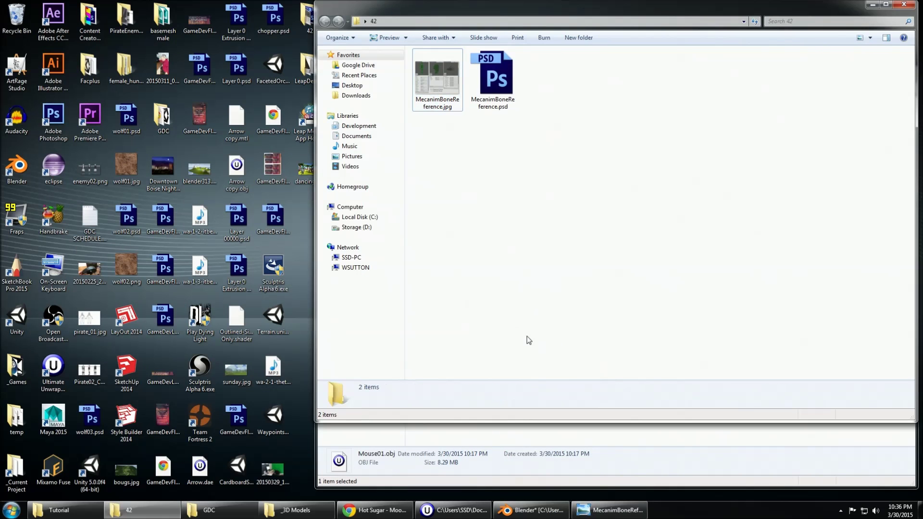
pyautogui.doubleClick(90, 469)
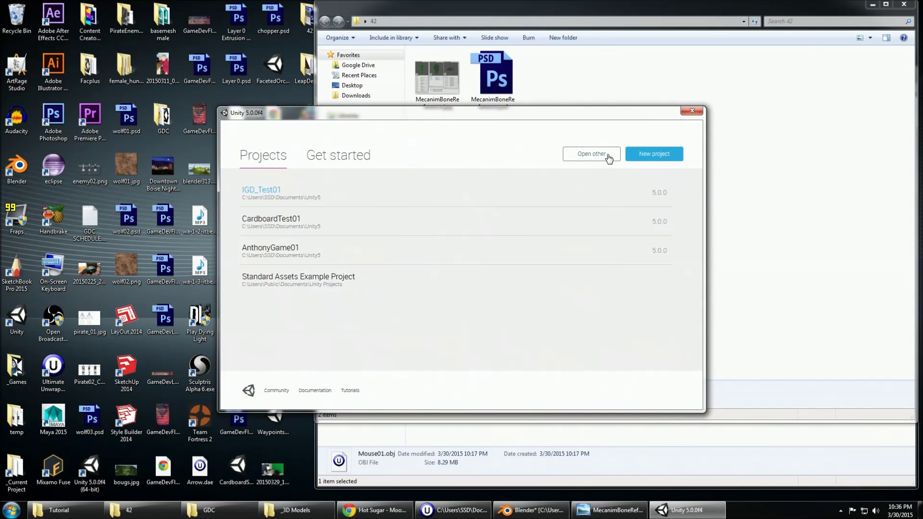
pyautogui.click(651, 155)
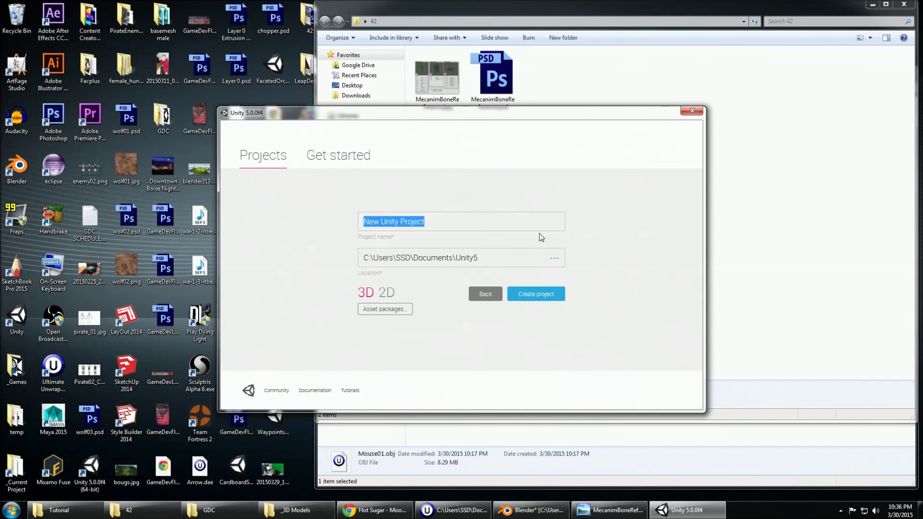
pyautogui.write('Tutorial')
pyautogui.press('Return')
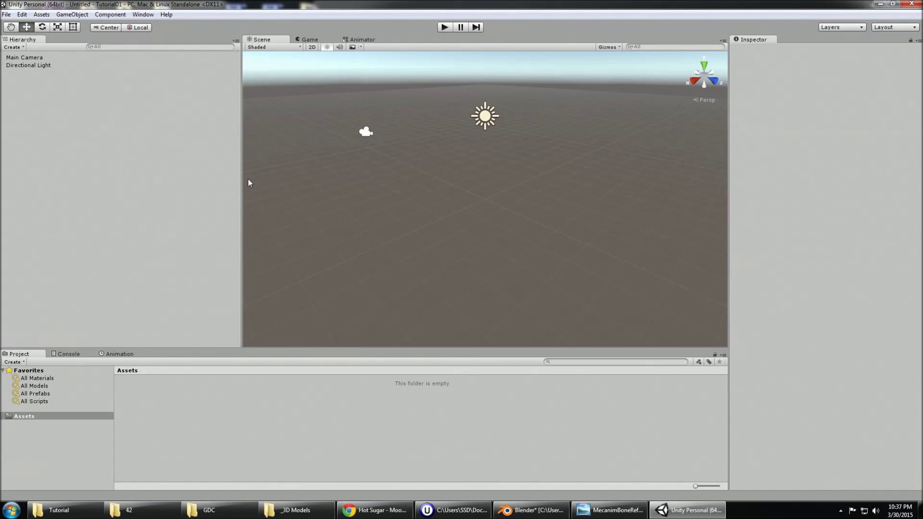
# - Narrow the Hierarchy to enlarge the Scene view, and select the project's Assets folder
pyautogui.moveTo(248, 180); pyautogui.dragTo(130, 169)
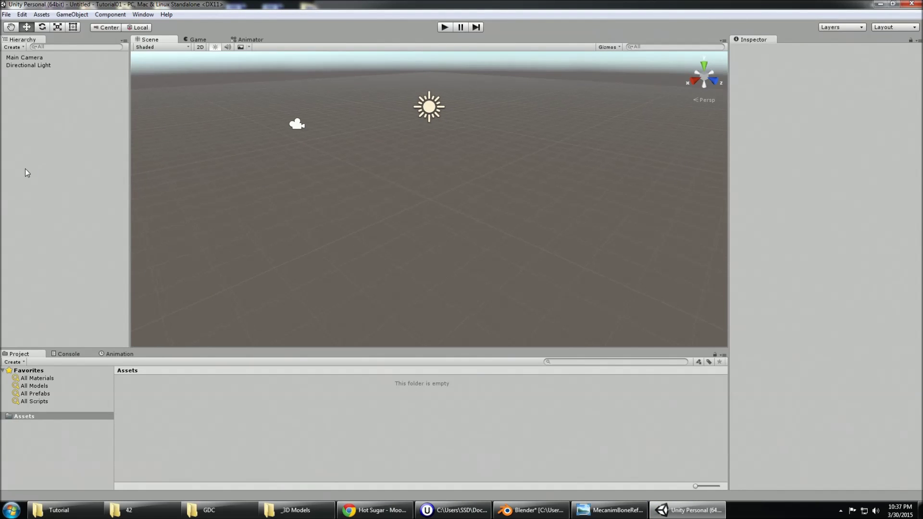
pyautogui.click(29, 437)
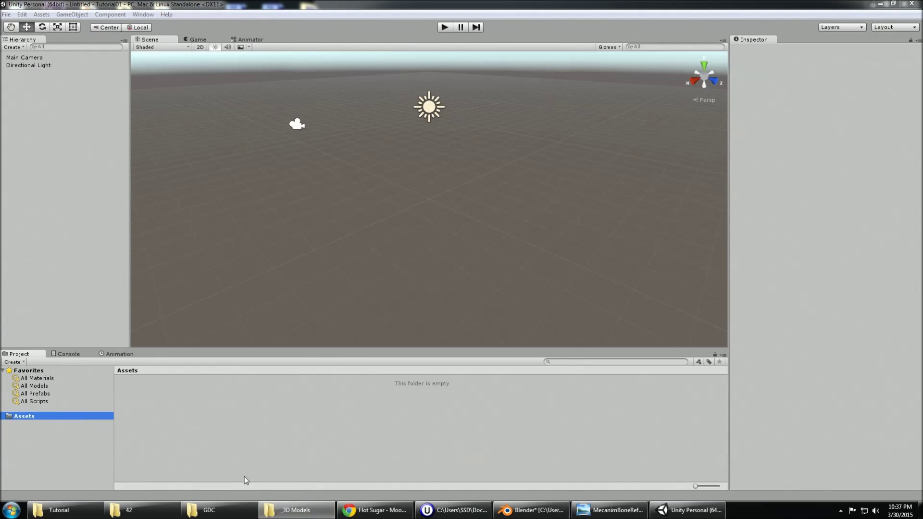
# - Import Mouse.fbx from the Sculptris\Tutorial folder into the project's Assets
pyautogui.click(57, 510)
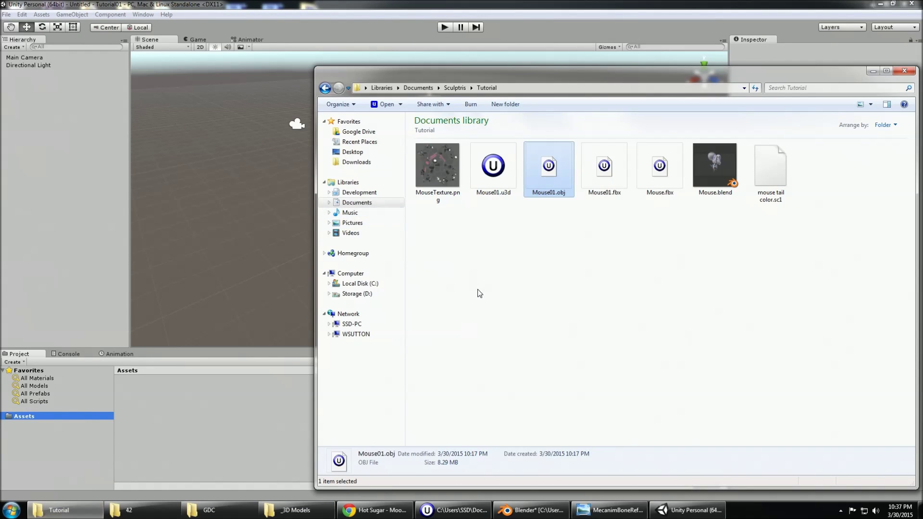
pyautogui.click(610, 216)
pyautogui.click(606, 189)
pyautogui.click(607, 216)
pyautogui.moveTo(673, 190); pyautogui.dragTo(163, 420)
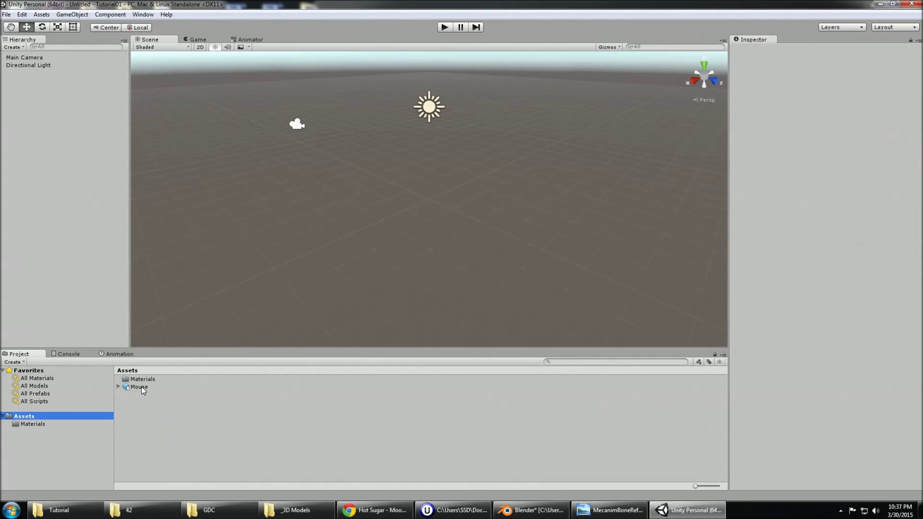
# - Set the Mouse model's rig Animation Type to Humanoid, apply the import settings and open its avatar configuration
pyautogui.click(139, 387)
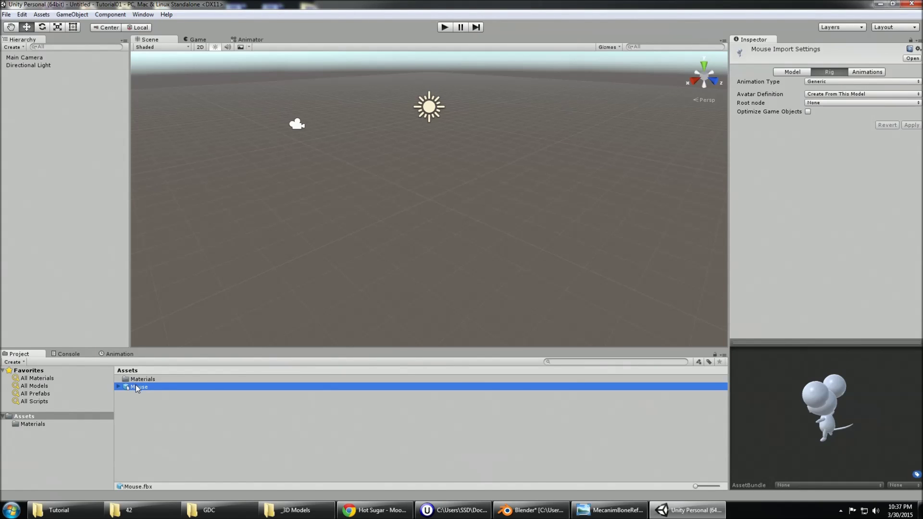
pyautogui.click(834, 83)
pyautogui.click(829, 102)
pyautogui.click(825, 82)
pyautogui.click(834, 126)
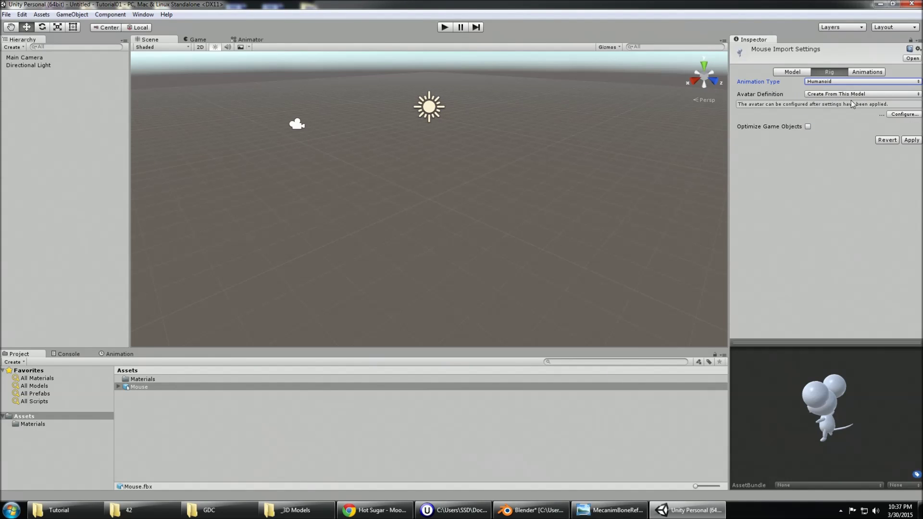
pyautogui.click(899, 115)
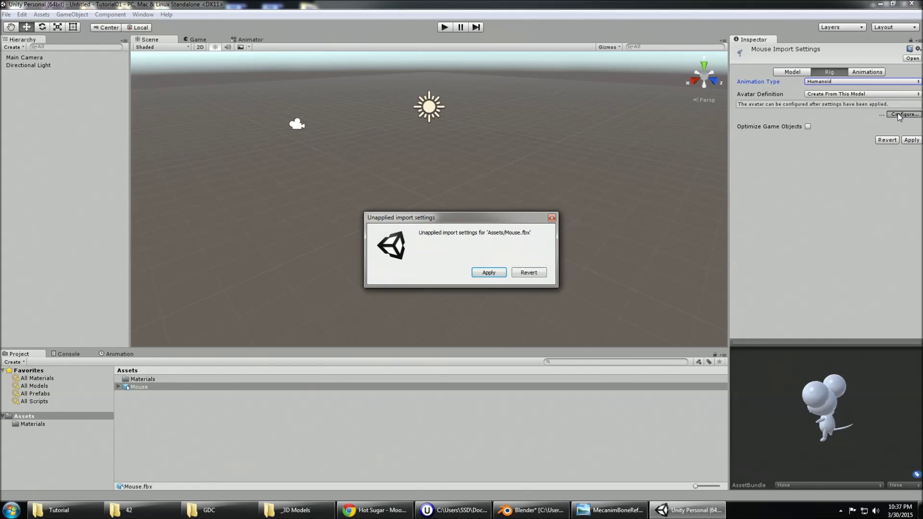
pyautogui.click(488, 273)
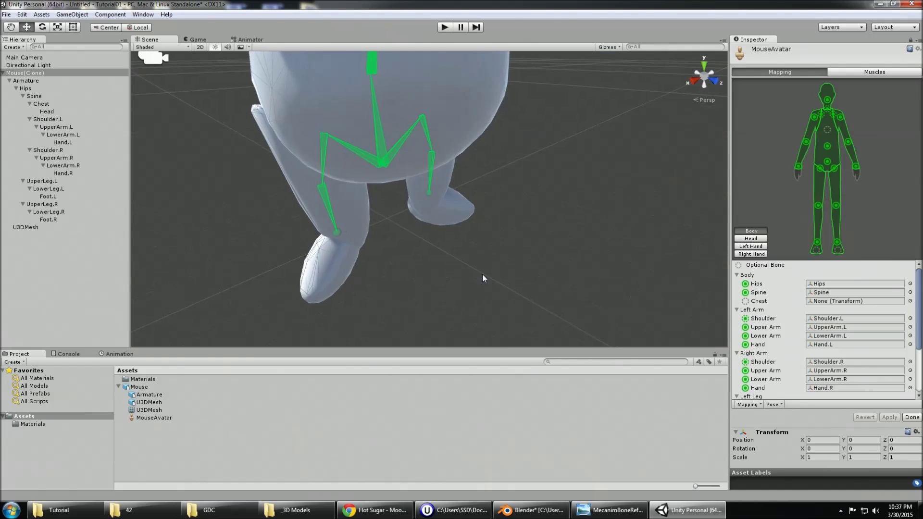
# - Examine the avatar's bone mapping for body, arms and legs, and the skeleton inside the mouse mesh
pyautogui.moveTo(439, 220); pyautogui.dragTo(480, 300, button='middle')
pyautogui.moveTo(488, 285); pyautogui.dragTo(452, 250)
pyautogui.moveTo(538, 280); pyautogui.dragTo(547, 298)
pyautogui.moveTo(547, 278); pyautogui.dragTo(484, 210, button='right')
pyautogui.press('s')
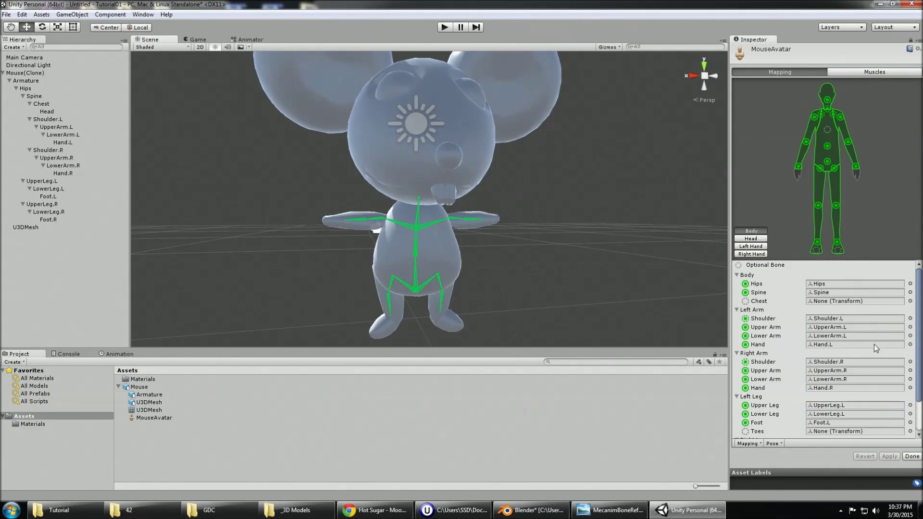
pyautogui.moveTo(920, 299); pyautogui.dragTo(918, 343)
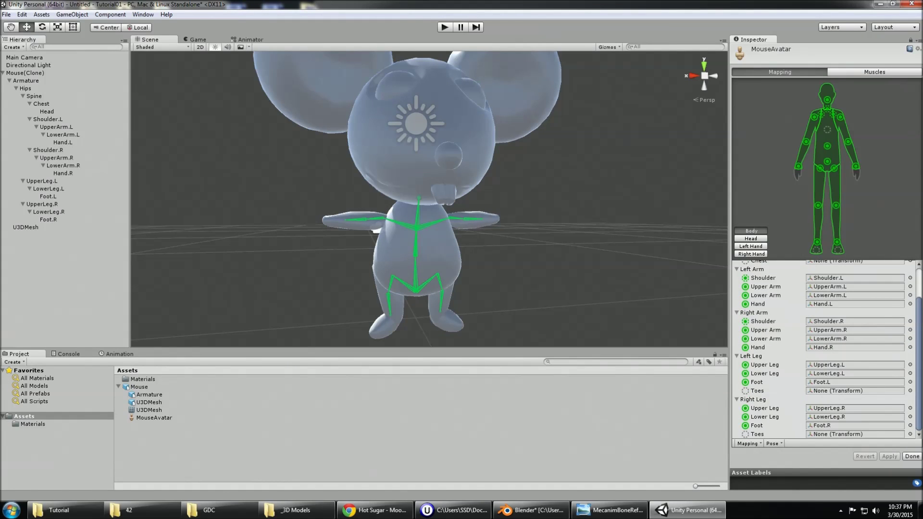
pyautogui.moveTo(919, 337); pyautogui.dragTo(919, 299)
pyautogui.moveTo(508, 184)
pyautogui.mouseDown(button='middle')
pyautogui.moveTo(519, 186)
pyautogui.moveTo(512, 192)
pyautogui.moveTo(514, 184)
pyautogui.mouseUp(button='middle')
# - Test the avatar's muscle group previews on the mouse, return to the bone mapping and finish the avatar configuration
pyautogui.click(847, 74)
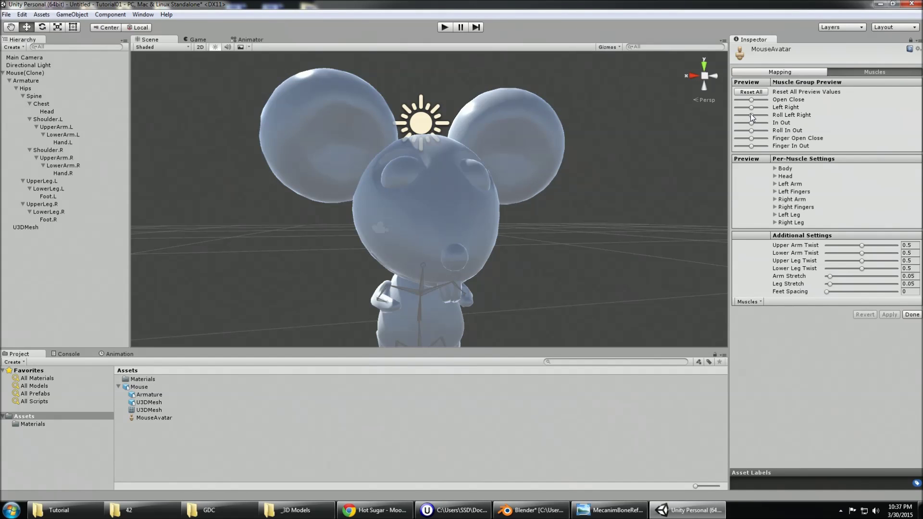
pyautogui.scroll(3, 498, 209)
pyautogui.keyDown('alt'); pyautogui.moveTo(498, 209); pyautogui.dragTo(637, 211); pyautogui.keyUp('alt')
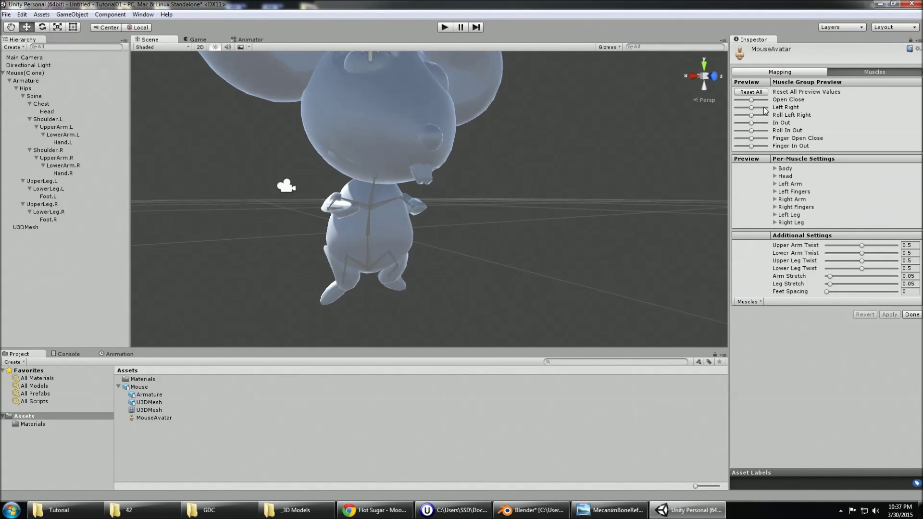
pyautogui.moveTo(752, 100); pyautogui.dragTo(756, 139)
pyautogui.moveTo(753, 145)
pyautogui.mouseDown()
pyautogui.moveTo(744, 145)
pyautogui.moveTo(765, 145)
pyautogui.moveTo(746, 146)
pyautogui.mouseUp()
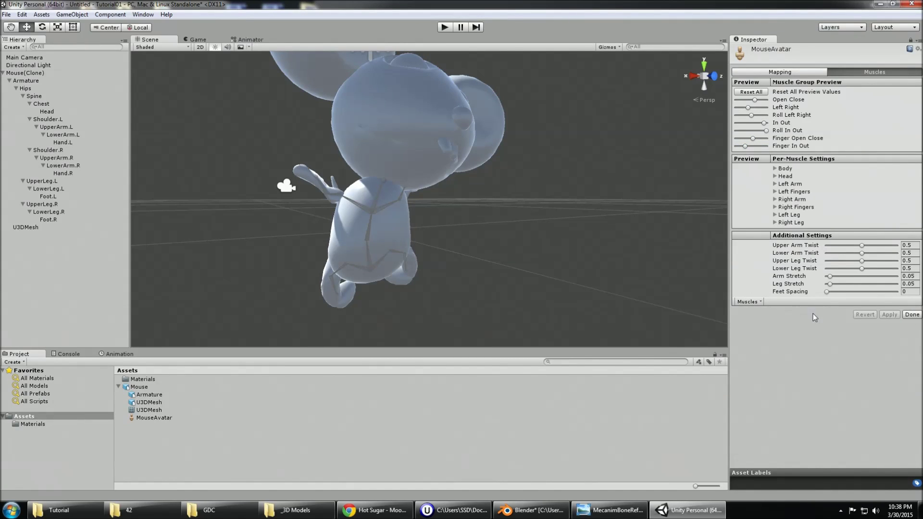
pyautogui.click(765, 75)
pyautogui.click(912, 456)
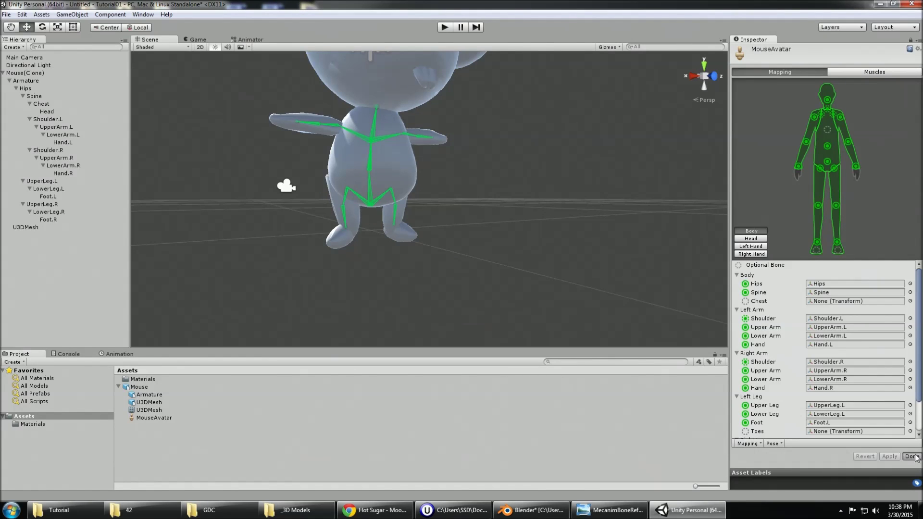
pyautogui.moveTo(373, 185)
pyautogui.mouseDown()
pyautogui.moveTo(375, 175)
pyautogui.moveTo(418, 257)
pyautogui.moveTo(447, 253)
pyautogui.mouseUp()
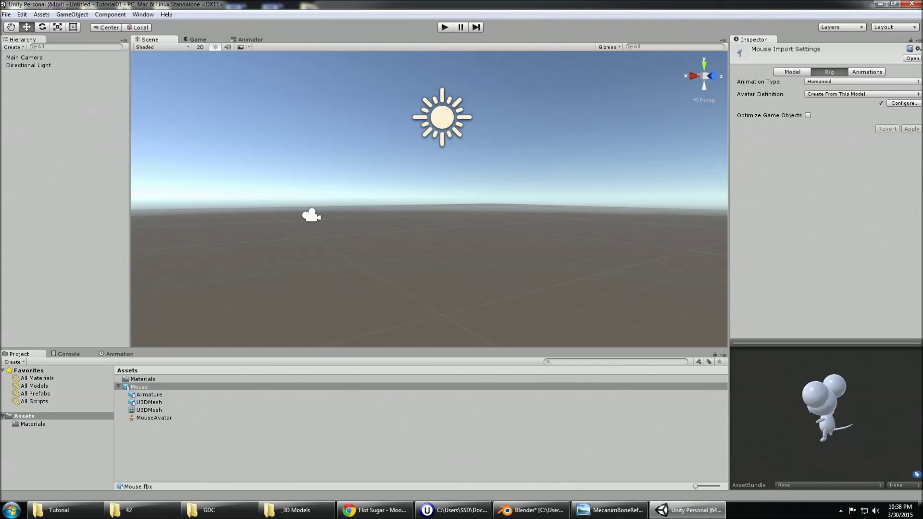
# - Deselect all contents of the Props Animations package for import and look through its Animations folder
pyautogui.hotkey('alt', 'Tab')
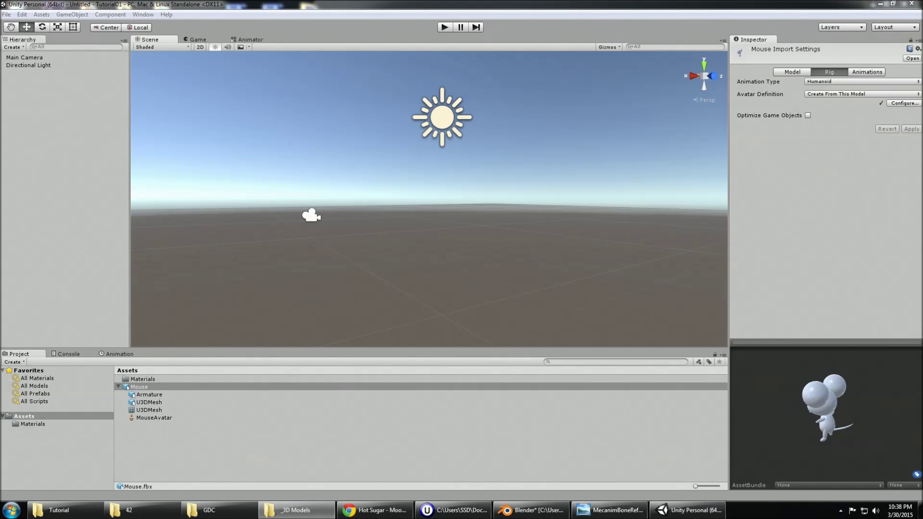
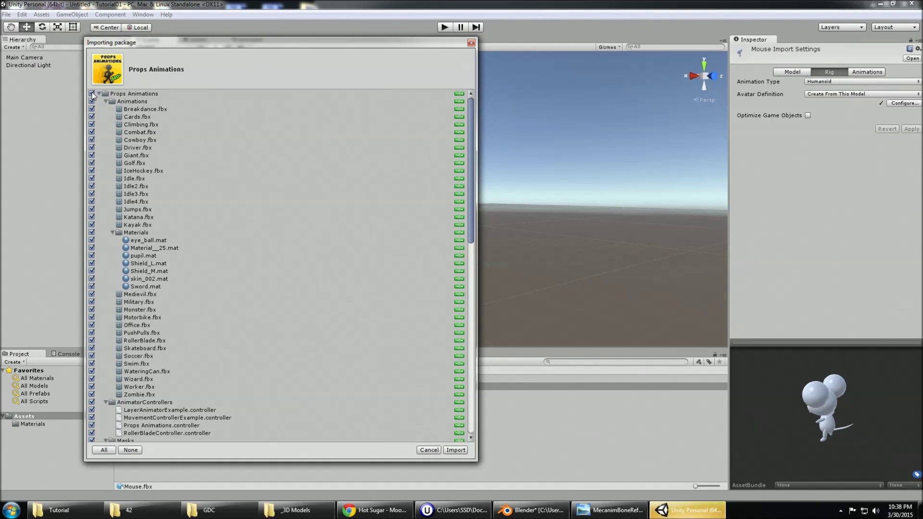
pyautogui.click(92, 94)
pyautogui.click(99, 93)
pyautogui.click(99, 93)
pyautogui.click(106, 101)
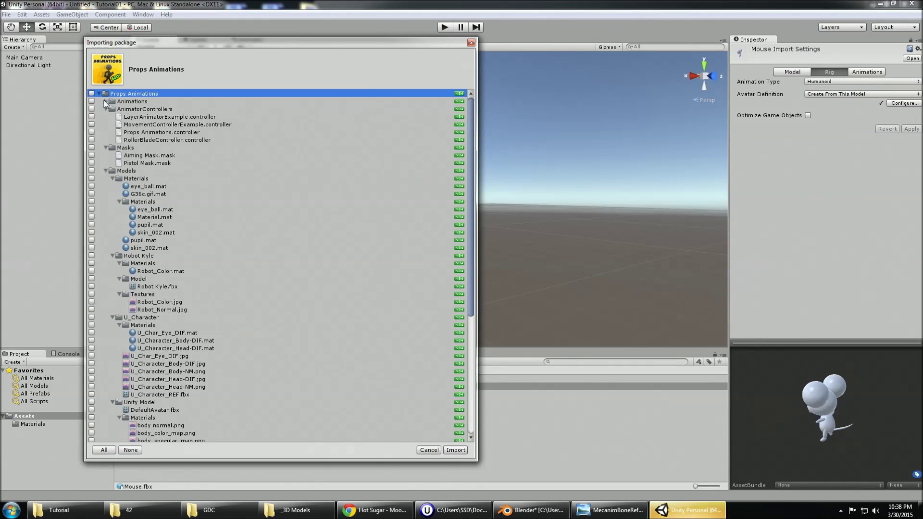
pyautogui.click(106, 101)
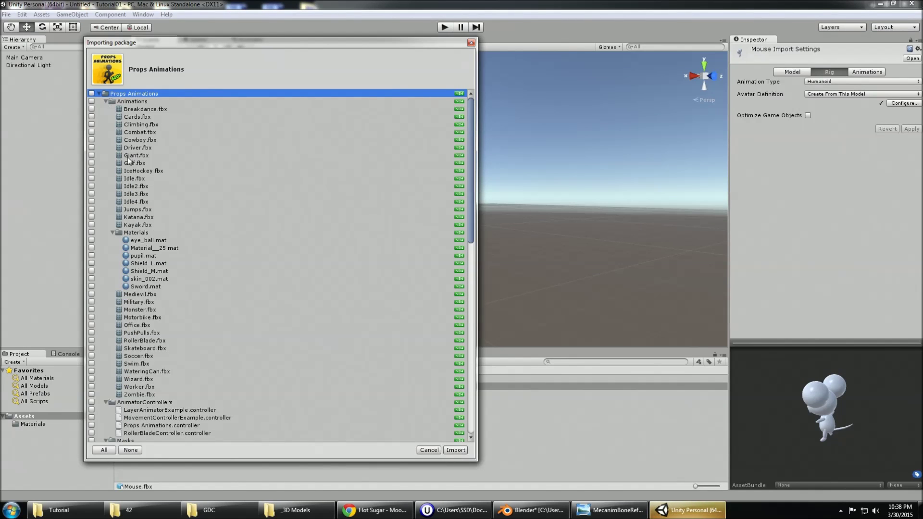
pyautogui.scroll(-5, 121, 275)
pyautogui.scroll(5, 123, 258)
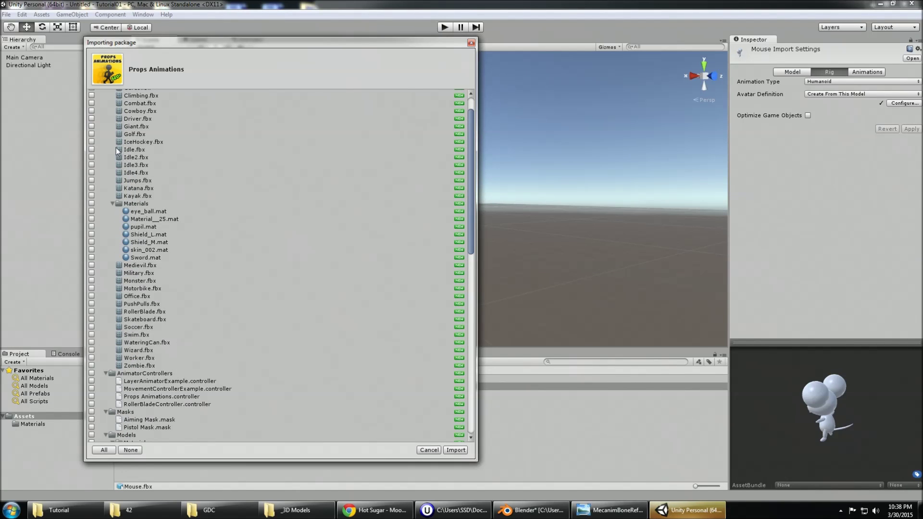
# - Import only Idle.fbx, Idle2.fbx, Idle3.fbx and Idle4.fbx from the Props Animations package
pyautogui.click(91, 149)
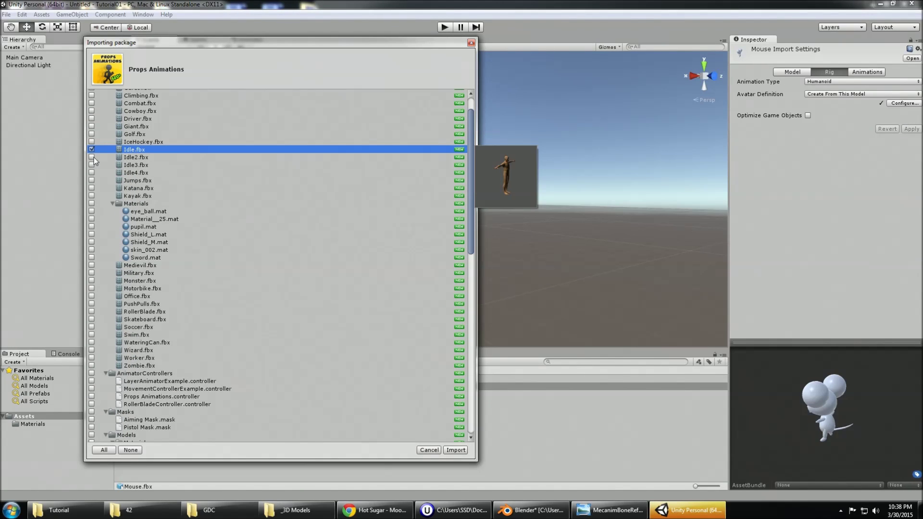
pyautogui.click(92, 157)
pyautogui.click(91, 164)
pyautogui.click(92, 172)
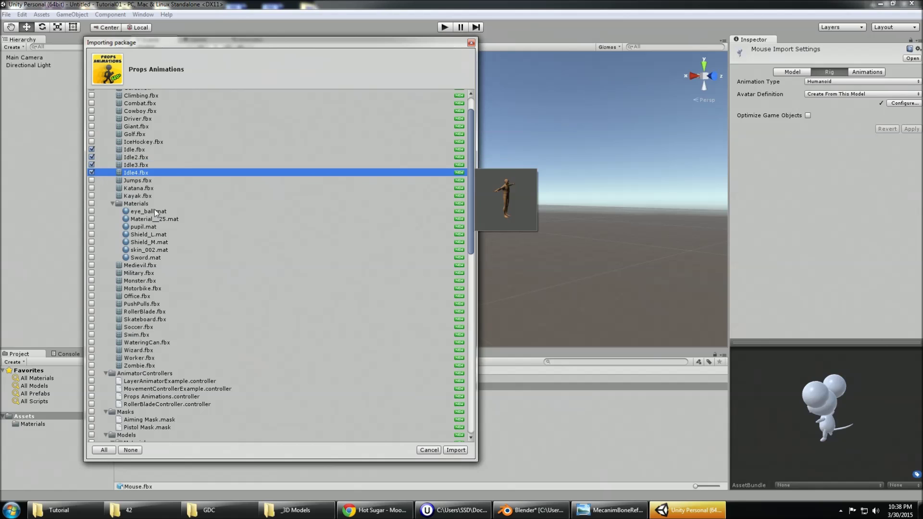
pyautogui.click(455, 451)
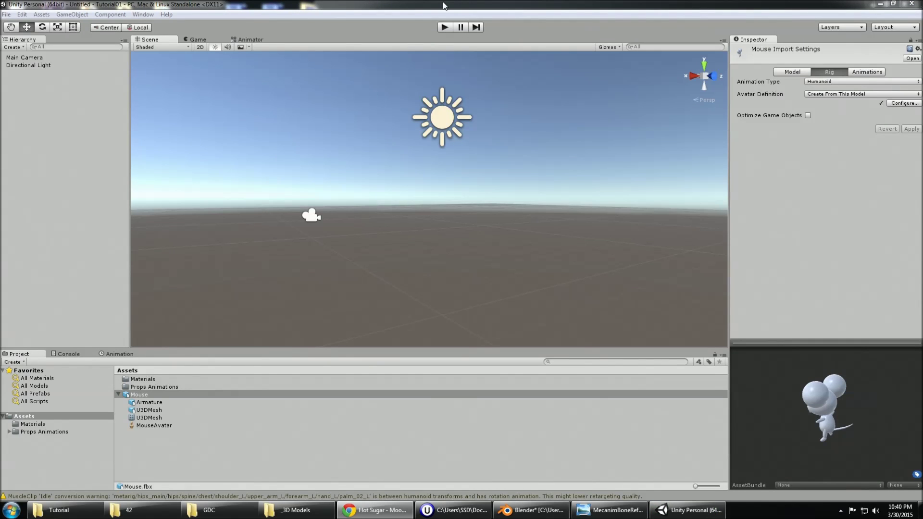
# - Add a 3D plane to the scene as the ground
pyautogui.click(443, 5)
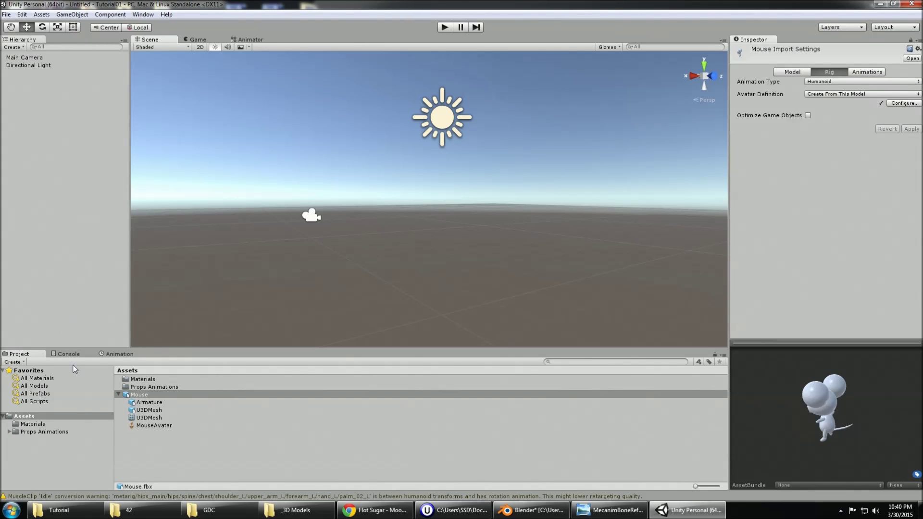
pyautogui.rightClick(62, 172)
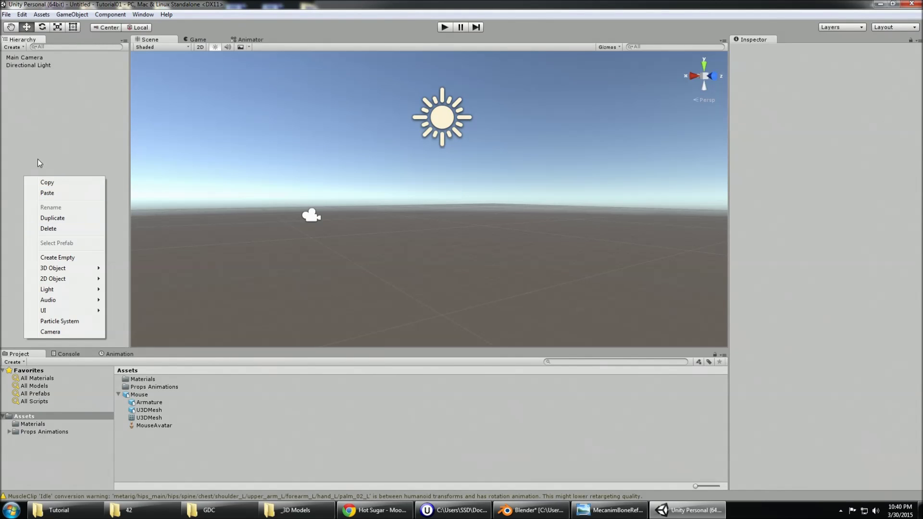
pyautogui.moveTo(76, 273)
pyautogui.click(142, 310)
pyautogui.keyDown('alt'); pyautogui.moveTo(229, 274); pyautogui.dragTo(437, 284); pyautogui.keyUp('alt')
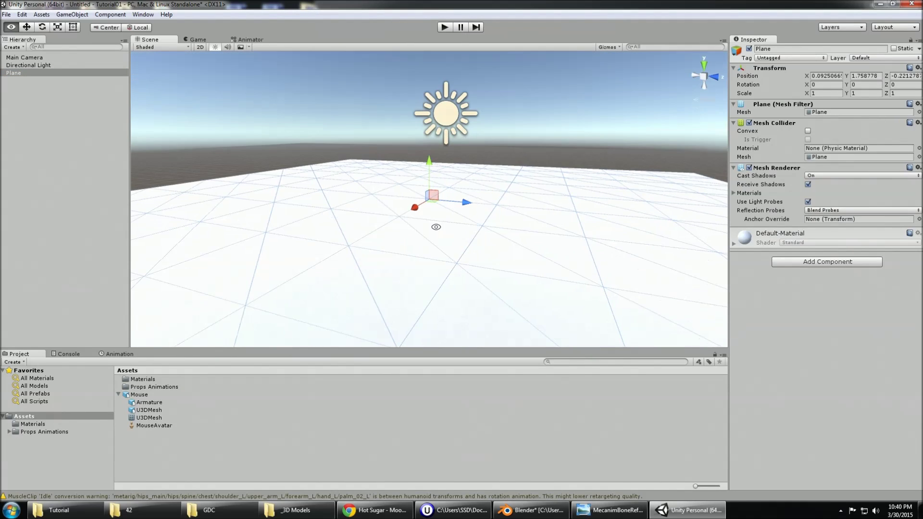
# - Create an Animator Controller named MouseAC in the Assets folder
pyautogui.click(137, 395)
pyautogui.click(119, 393)
pyautogui.rightClick(133, 414)
pyautogui.moveTo(215, 249)
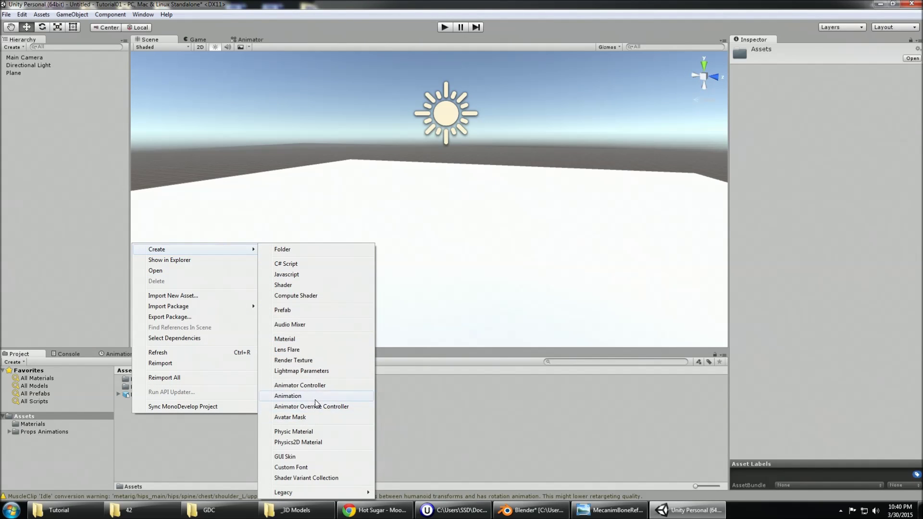
pyautogui.click(312, 385)
pyautogui.write('MouseAC')
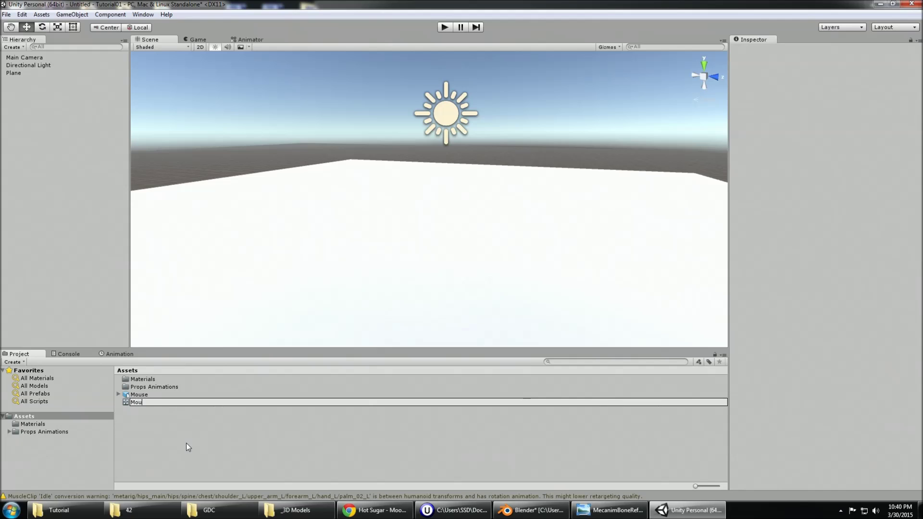
pyautogui.press('Return')
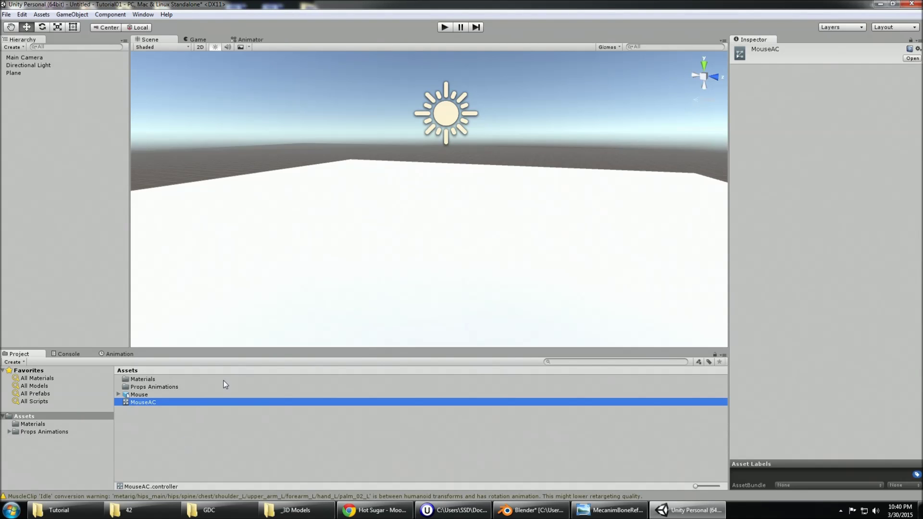
# - Import MouseTexture.png from the Sculptris\Tutorial folder into the project's Assets
pyautogui.click(134, 396)
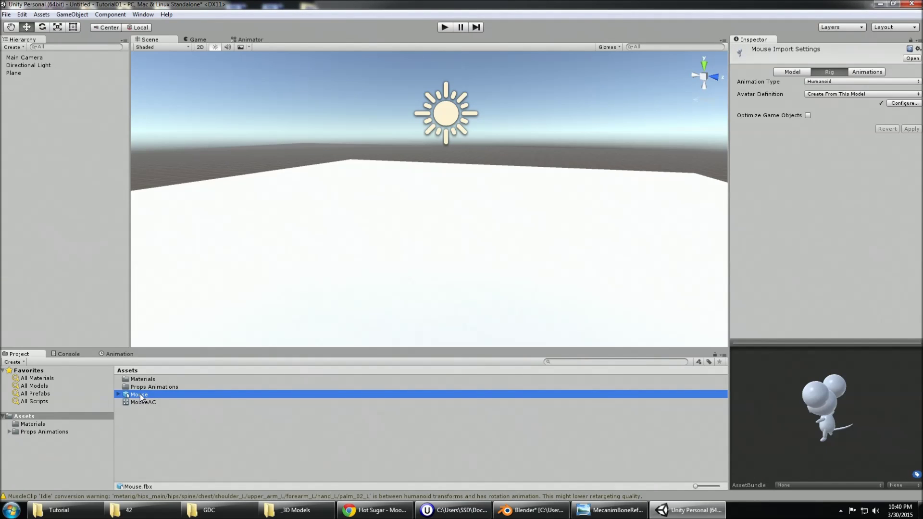
pyautogui.click(161, 458)
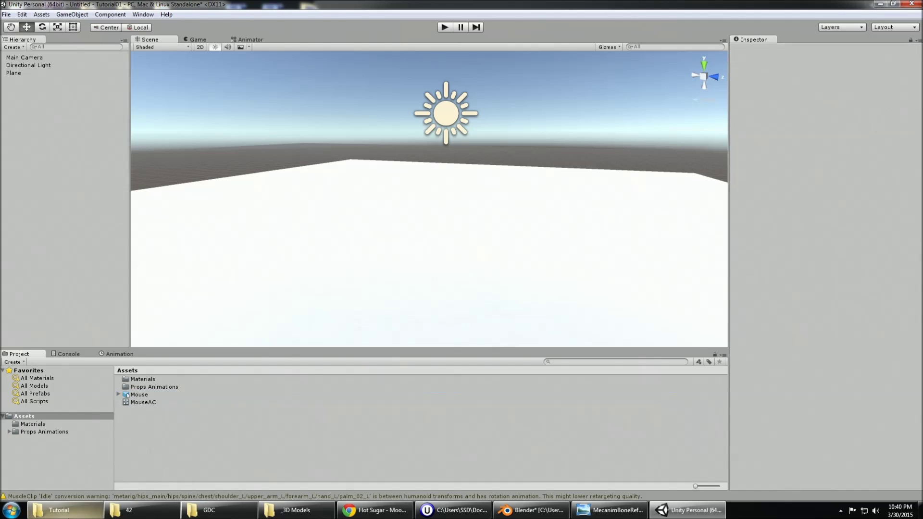
pyautogui.click(58, 510)
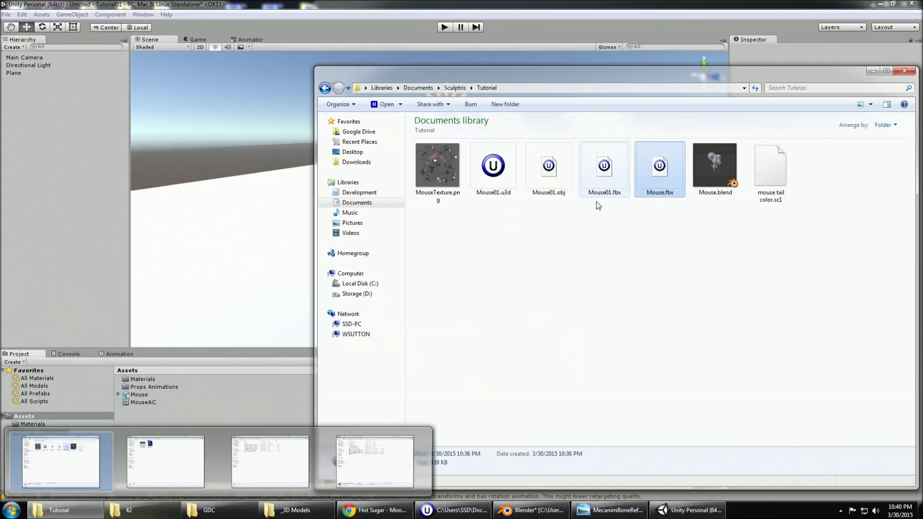
pyautogui.moveTo(437, 166); pyautogui.dragTo(197, 427)
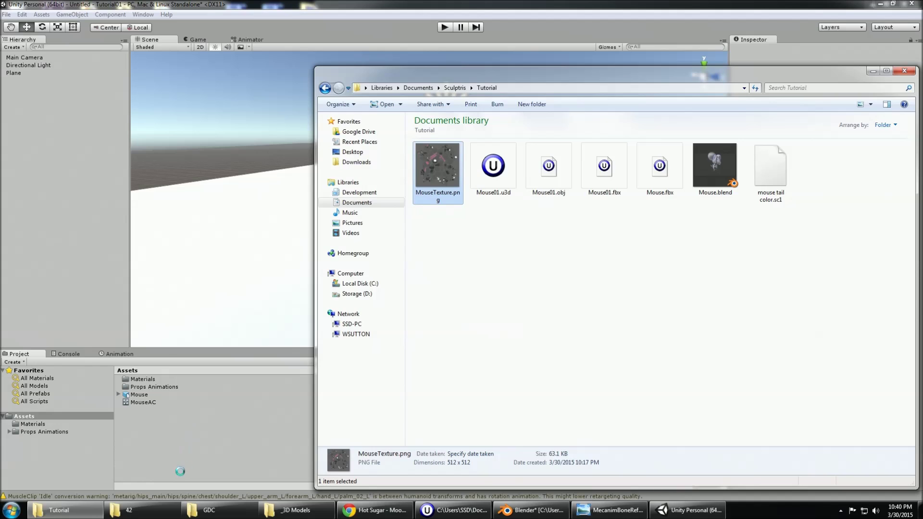
pyautogui.click(145, 425)
# - Place the Mouse model in the scene, standing on the plane
pyautogui.click(140, 402)
pyautogui.moveTo(141, 395); pyautogui.dragTo(348, 222)
pyautogui.keyDown('alt'); pyautogui.moveTo(348, 222); pyautogui.dragTo(429, 194); pyautogui.keyUp('alt')
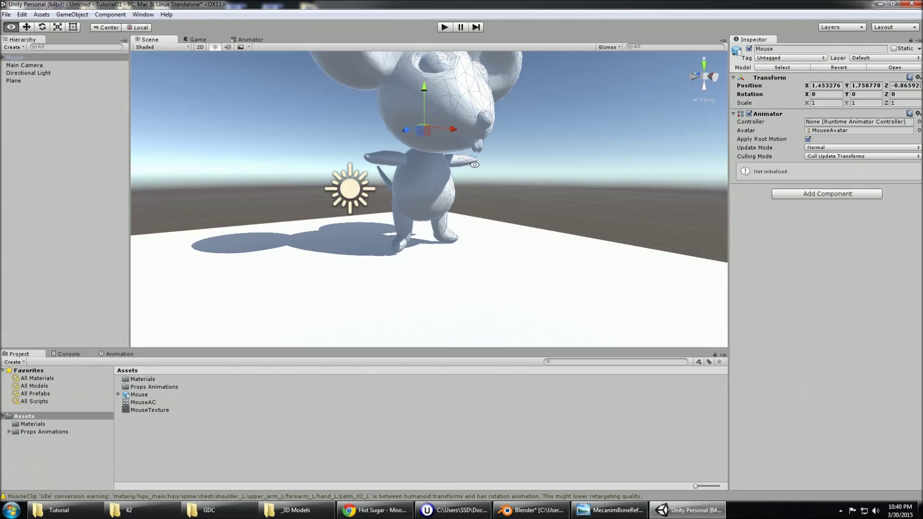
pyautogui.keyDown('alt'); pyautogui.moveTo(476, 162); pyautogui.dragTo(427, 165); pyautogui.keyUp('alt')
# - Scale the mouse to 0.1 on all three axes and move it along the plane to about X -0.502
pyautogui.click(836, 112)
pyautogui.click(834, 103)
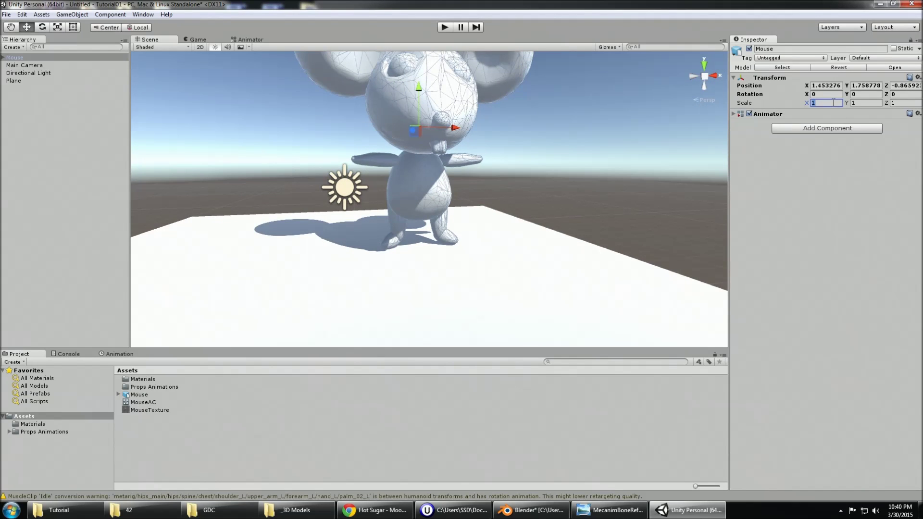
pyautogui.write('0.1')
pyautogui.press('Tab')
pyautogui.write('0.1')
pyautogui.press('Tab')
pyautogui.write('0.1')
pyautogui.press('Return')
pyautogui.keyDown('alt'); pyautogui.moveTo(397, 198); pyautogui.dragTo(421, 221); pyautogui.keyUp('alt')
pyautogui.moveTo(468, 243); pyautogui.dragTo(325, 278)
# - Set the mouse's scale to 1 on all three axes and move it to about X -1.643, Z -1.313 on the plane
pyautogui.click(827, 100)
pyautogui.write('1')
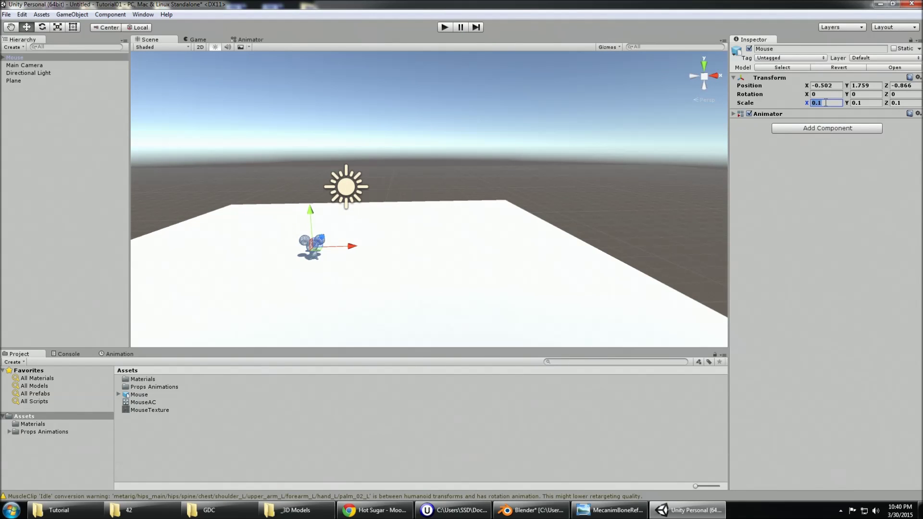
pyautogui.press('Tab')
pyautogui.write('1')
pyautogui.press('Tab')
pyautogui.write('1')
pyautogui.keyDown('alt'); pyautogui.moveTo(399, 258); pyautogui.dragTo(507, 291); pyautogui.keyUp('alt')
pyautogui.moveTo(385, 163); pyautogui.dragTo(409, 183)
pyautogui.keyDown('alt'); pyautogui.moveTo(413, 192); pyautogui.dragTo(408, 163); pyautogui.keyUp('alt')
pyautogui.moveTo(411, 250)
pyautogui.keyDown('alt'); pyautogui.mouseDown()
pyautogui.moveTo(424, 275)
pyautogui.moveTo(405, 252)
pyautogui.mouseUp(); pyautogui.keyUp('alt')
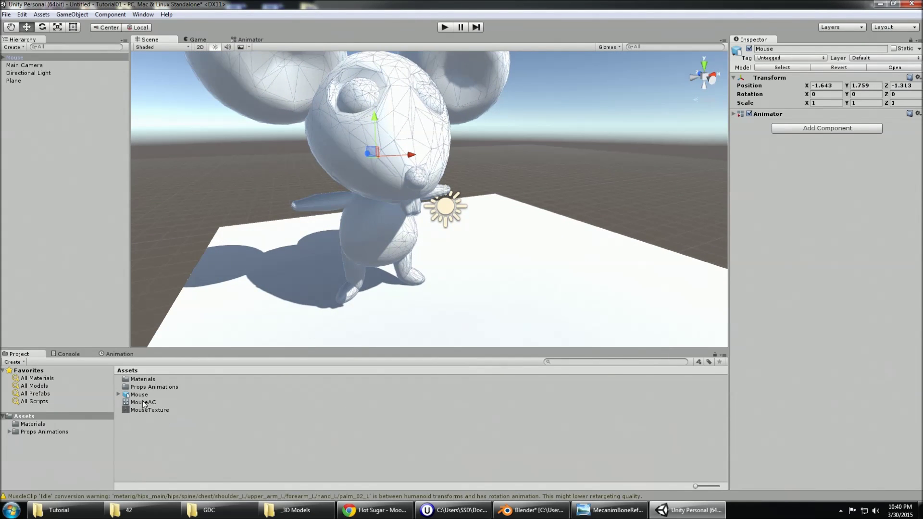
# - Apply MouseTexture to the mouse model in the scene and select its U3DMesh object
pyautogui.moveTo(384, 221); pyautogui.dragTo(470, 231)
pyautogui.click(414, 239)
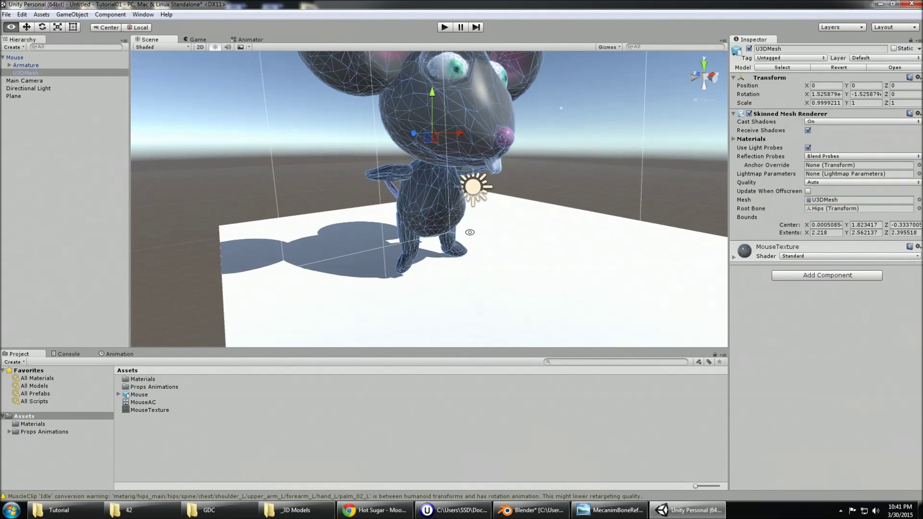
pyautogui.moveTo(469, 232); pyautogui.dragTo(438, 245, button='middle')
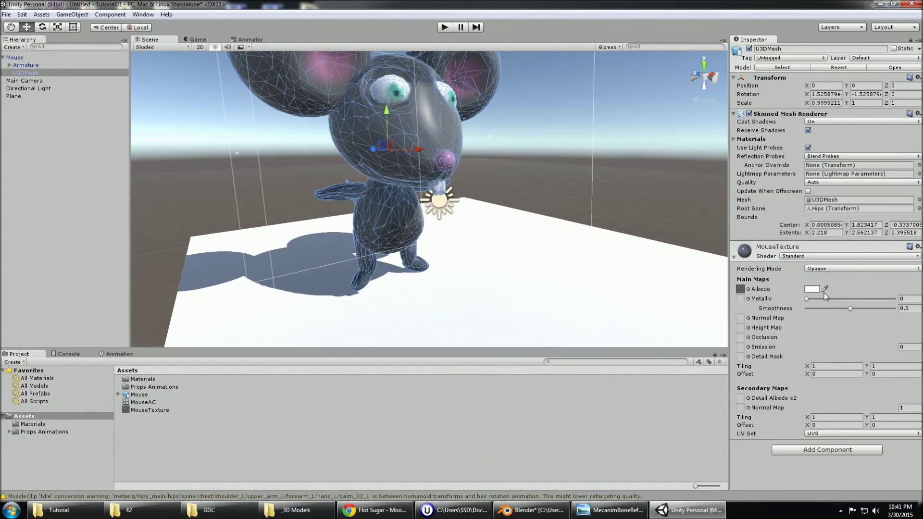
# - Set the MouseTexture material's Smoothness to 0.256 and deselect the mesh
pyautogui.moveTo(849, 308); pyautogui.dragTo(837, 308)
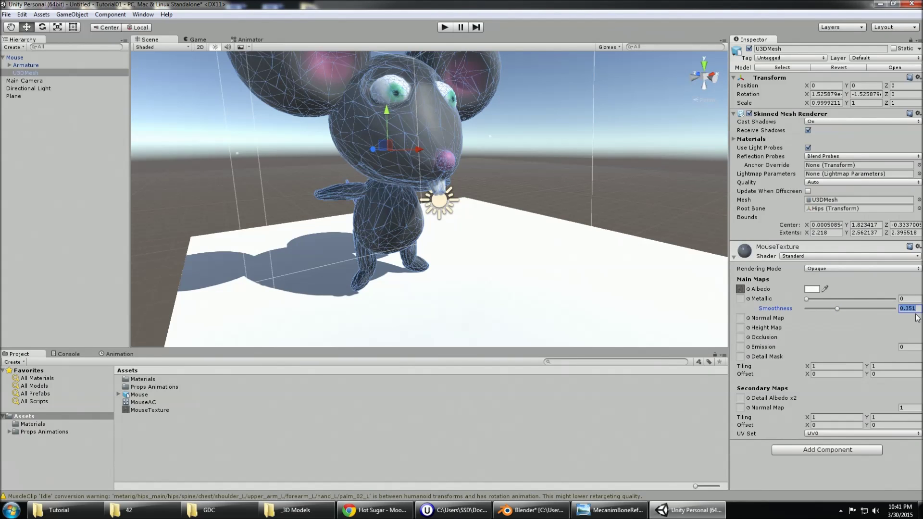
pyautogui.write('.256')
pyautogui.click(548, 307)
pyautogui.keyDown('alt'); pyautogui.moveTo(591, 262); pyautogui.dragTo(473, 265); pyautogui.keyUp('alt')
pyautogui.click(553, 103)
pyautogui.keyDown('alt'); pyautogui.moveTo(548, 211); pyautogui.dragTo(517, 245); pyautogui.keyUp('alt')
# - Assign MouseAC as the controller of the Mouse's Animator component
pyautogui.click(398, 221)
pyautogui.keyDown('alt'); pyautogui.moveTo(546, 276); pyautogui.dragTo(534, 272); pyautogui.keyUp('alt')
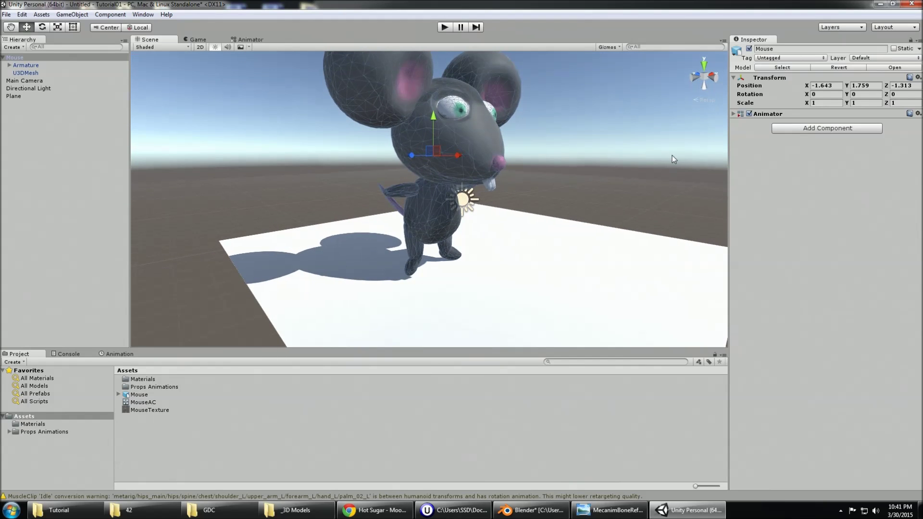
pyautogui.click(733, 114)
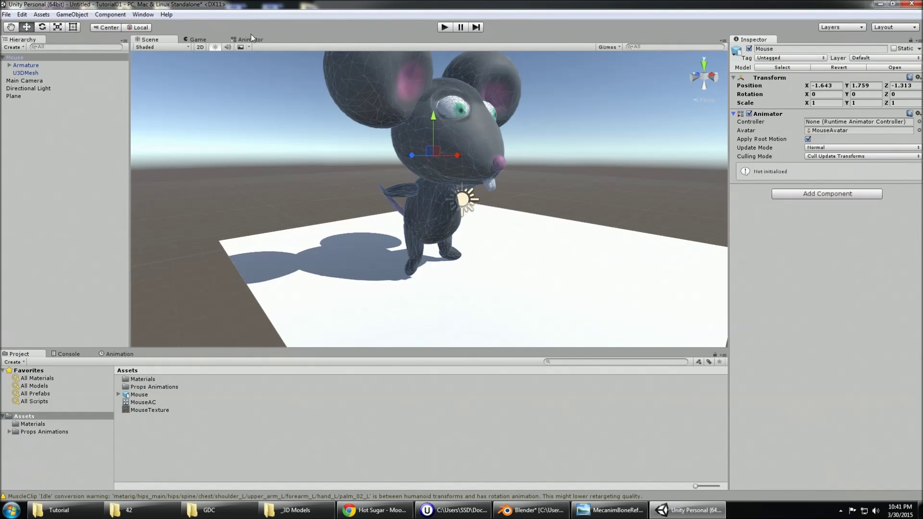
pyautogui.click(250, 39)
pyautogui.moveTo(468, 160); pyautogui.dragTo(489, 165, button='middle')
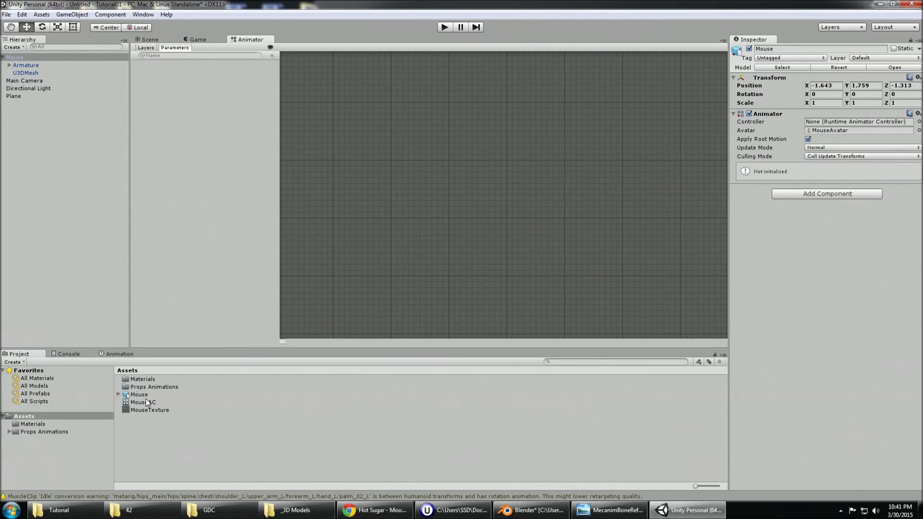
pyautogui.moveTo(146, 404); pyautogui.dragTo(874, 124)
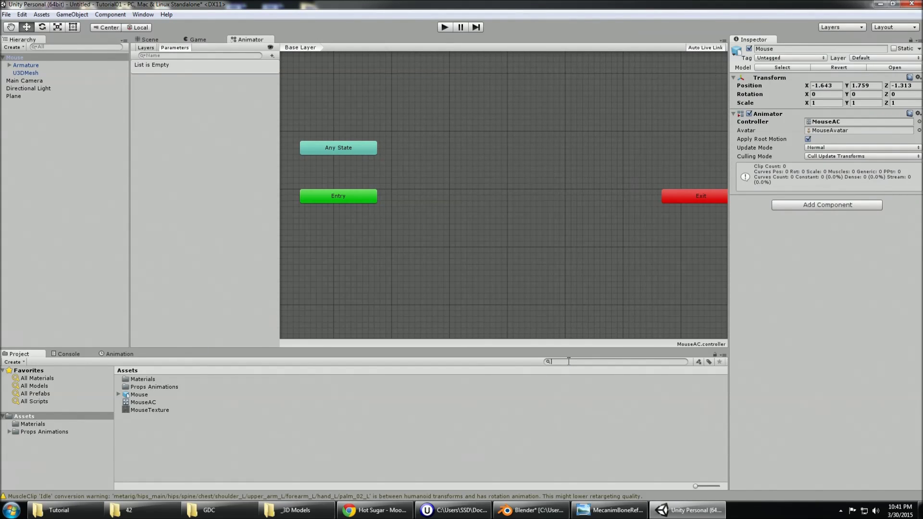
# - Search the assets for "walk", add the IdleWalk clip as a state in MouseAC, and briefly test it in play mode
pyautogui.write('walk')
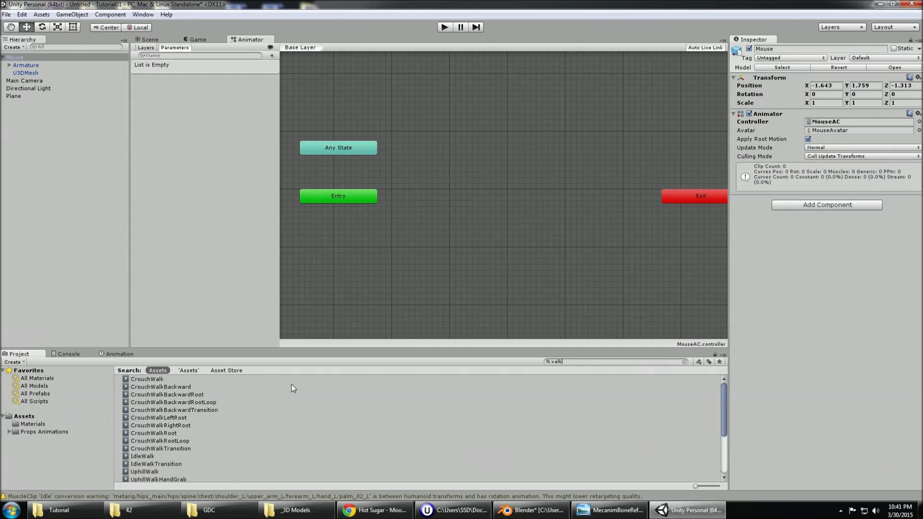
pyautogui.moveTo(152, 458); pyautogui.dragTo(462, 195)
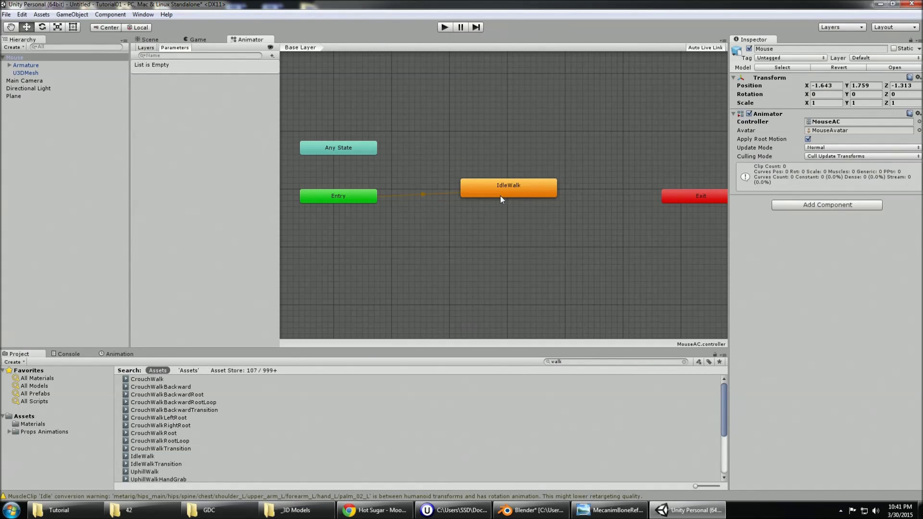
pyautogui.click(440, 28)
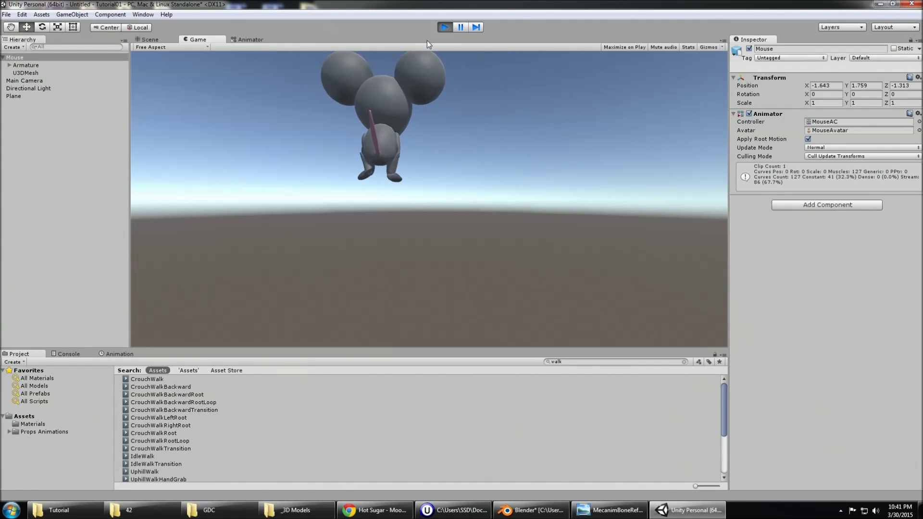
pyautogui.click(445, 29)
pyautogui.click(150, 39)
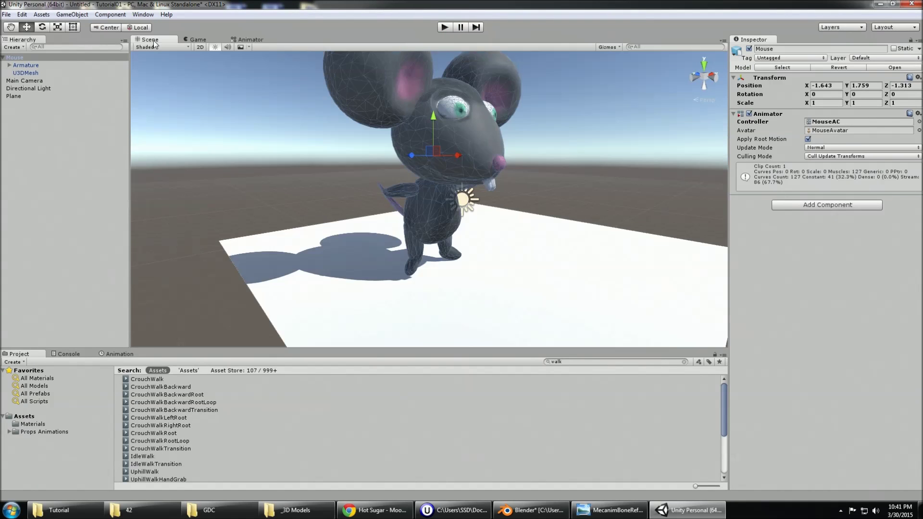
# - Move the Main Camera to Y 3.82, Z -7.95 so that it frames the mouse
pyautogui.keyDown('alt'); pyautogui.moveTo(308, 119); pyautogui.dragTo(553, 287); pyautogui.keyUp('alt')
pyautogui.keyDown('alt'); pyautogui.moveTo(432, 269); pyautogui.dragTo(300, 212); pyautogui.keyUp('alt')
pyautogui.click(355, 206)
pyautogui.click(607, 238)
pyautogui.keyDown('alt'); pyautogui.moveTo(538, 212); pyautogui.dragTo(449, 226); pyautogui.keyUp('alt')
pyautogui.keyDown('alt'); pyautogui.moveTo(651, 232); pyautogui.dragTo(553, 235); pyautogui.keyUp('alt')
pyautogui.moveTo(461, 233); pyautogui.dragTo(336, 200, button='middle')
pyautogui.moveTo(655, 235); pyautogui.dragTo(676, 120)
pyautogui.keyDown('alt'); pyautogui.moveTo(646, 189); pyautogui.dragTo(517, 246); pyautogui.keyUp('alt')
pyautogui.keyDown('alt'); pyautogui.moveTo(639, 244); pyautogui.dragTo(554, 298); pyautogui.keyUp('alt')
pyautogui.keyDown('alt'); pyautogui.moveTo(608, 254); pyautogui.dragTo(705, 228); pyautogui.keyUp('alt')
pyautogui.moveTo(672, 236); pyautogui.dragTo(538, 262, button='middle')
pyautogui.moveTo(541, 275); pyautogui.dragTo(444, 227)
# - Frame the mouse obliquely from behind in the scene and align the Main Camera with that view
pyautogui.keyDown('alt'); pyautogui.moveTo(367, 195); pyautogui.dragTo(417, 215); pyautogui.keyUp('alt')
pyautogui.scroll(-6, 418, 214)
pyautogui.moveTo(429, 220); pyautogui.dragTo(481, 207, button='middle')
pyautogui.click(22, 15)
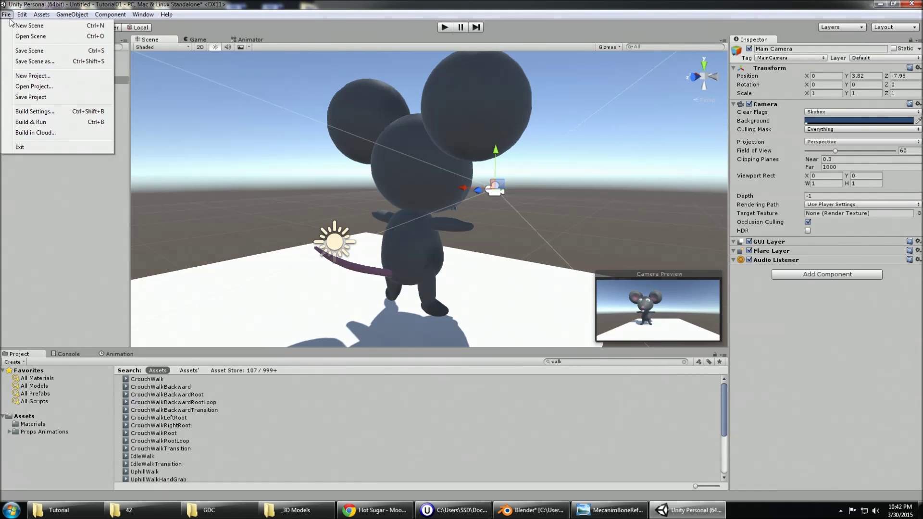
pyautogui.click(74, 4)
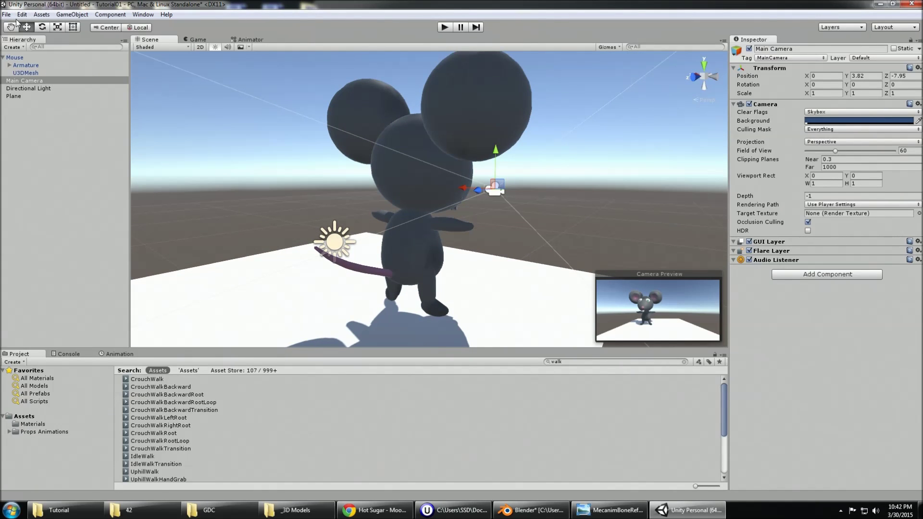
pyautogui.click(72, 14)
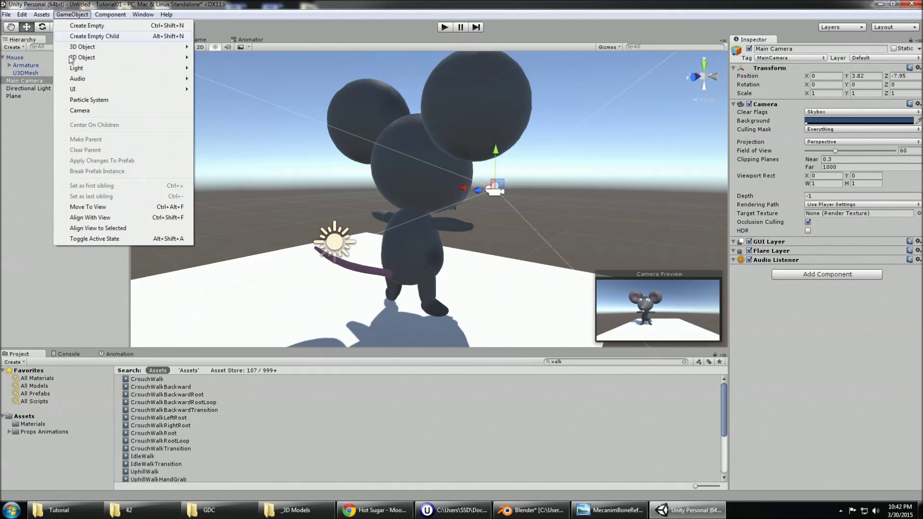
pyautogui.click(124, 219)
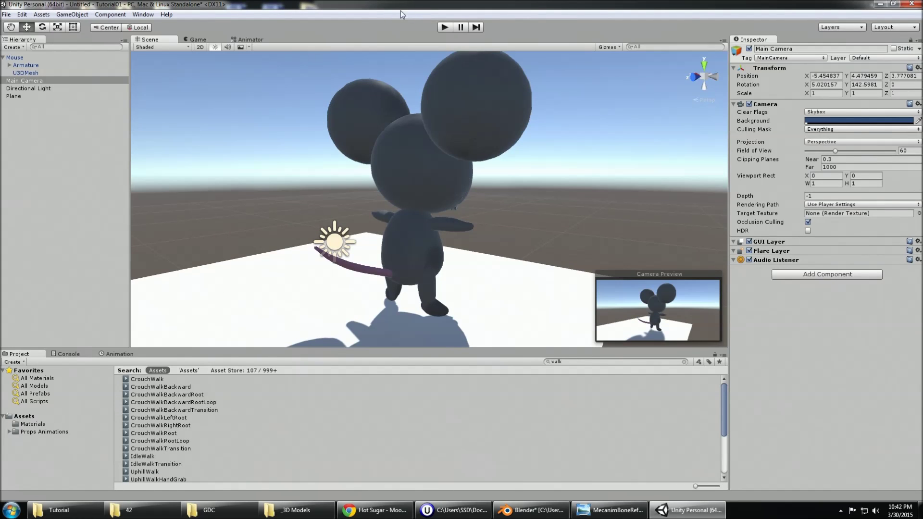
# - Run the scene and dock the Animator window beside the Inspector, wide enough to show the state graph alongside the scene
pyautogui.click(445, 27)
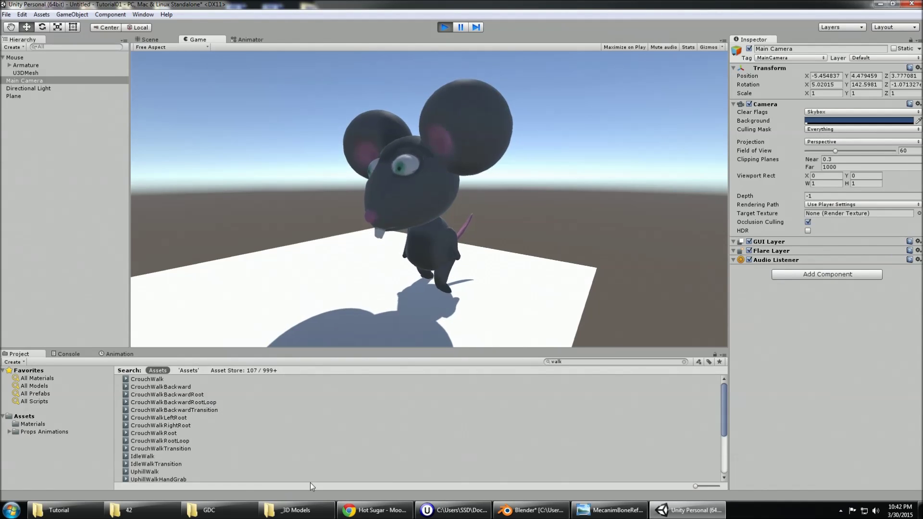
pyautogui.moveTo(254, 42); pyautogui.dragTo(161, 363)
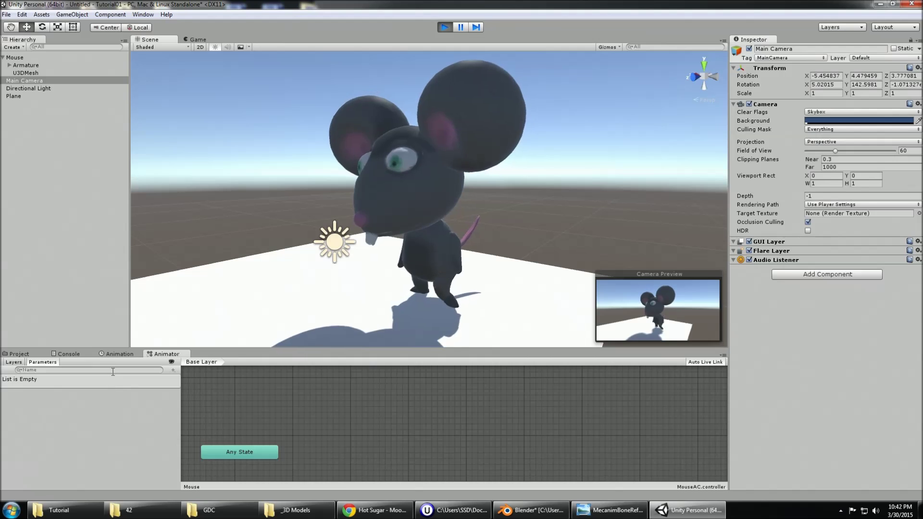
pyautogui.click(110, 356)
pyautogui.moveTo(163, 354); pyautogui.dragTo(793, 289)
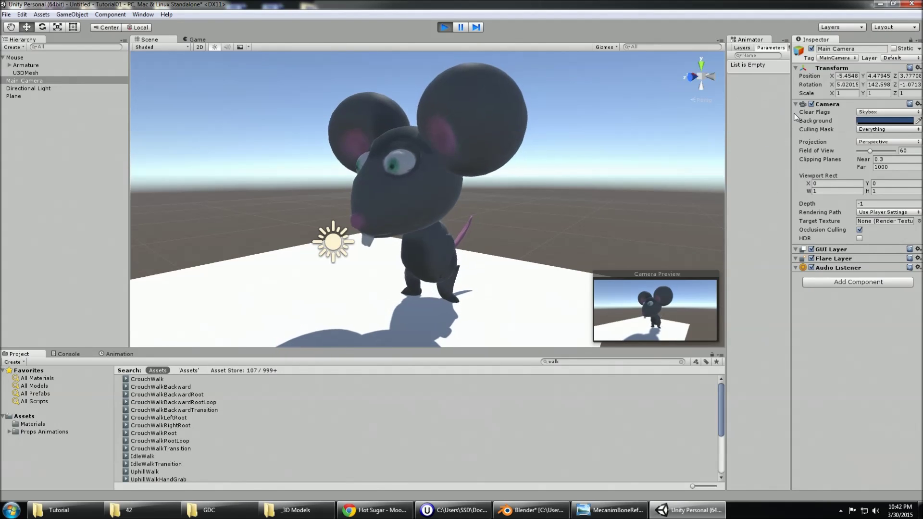
pyautogui.moveTo(726, 110); pyautogui.dragTo(571, 110)
pyautogui.moveTo(752, 280); pyautogui.dragTo(705, 287)
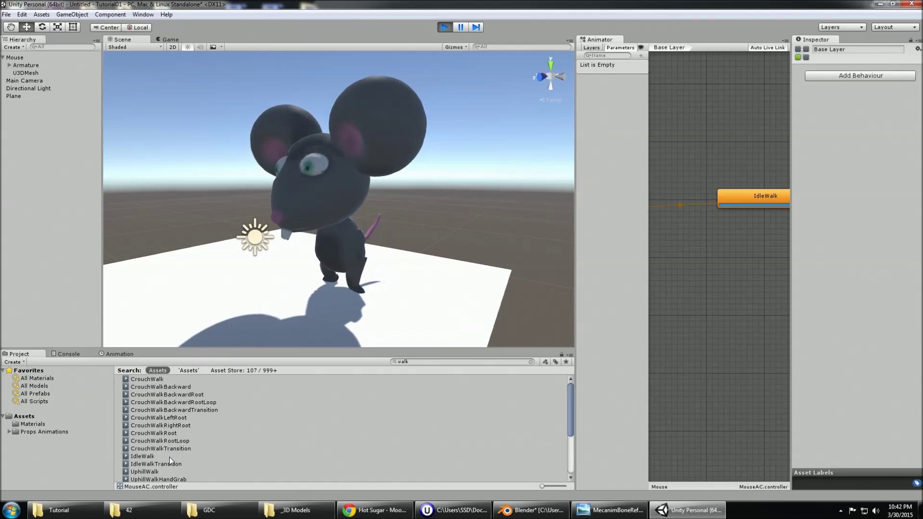
# - Add the Walk2 clip as a state below IdleWalk and make it the layer default state
pyautogui.scroll(-2, 169, 457)
pyautogui.moveTo(147, 457); pyautogui.dragTo(712, 256)
pyautogui.moveTo(705, 287); pyautogui.dragTo(759, 291, button='middle')
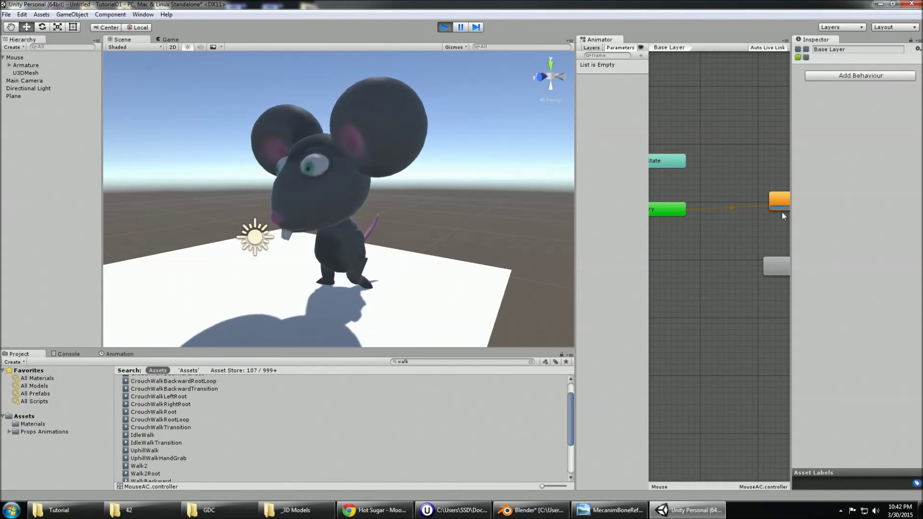
pyautogui.moveTo(782, 211); pyautogui.dragTo(754, 229, button='middle')
pyautogui.moveTo(774, 206); pyautogui.dragTo(726, 181)
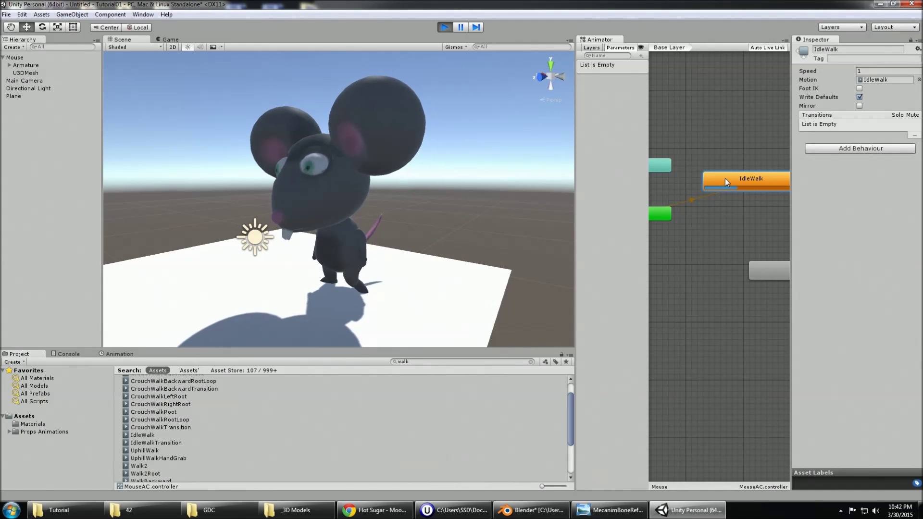
pyautogui.rightClick(760, 271)
pyautogui.click(817, 289)
# - Add the Walk2 clip a second time to the Animator graph and set this copy as the layer default state
pyautogui.click(163, 452)
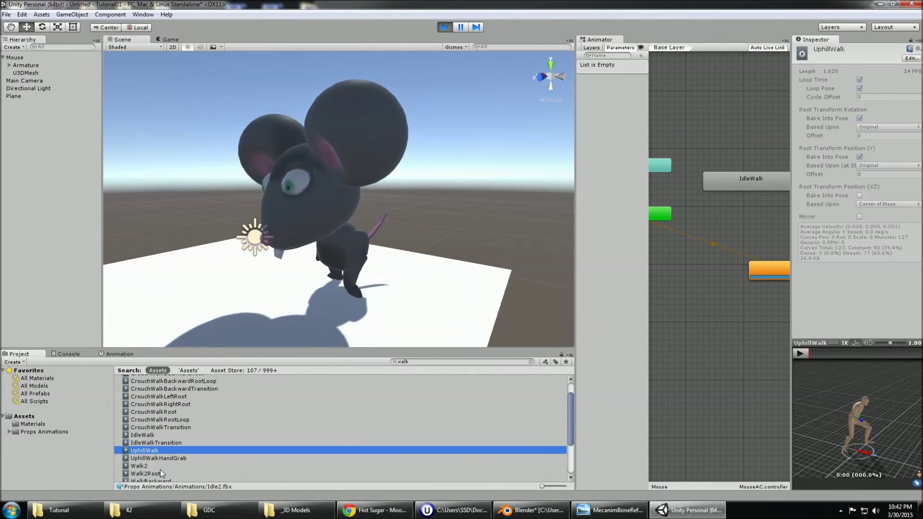
pyautogui.click(156, 466)
pyautogui.moveTo(151, 465); pyautogui.dragTo(724, 324)
pyautogui.rightClick(732, 324)
pyautogui.click(764, 340)
# - Add the WalkCoffee clip as a state in the Animator graph and set it as the layer default state
pyautogui.scroll(-2, 303, 412)
pyautogui.click(210, 454)
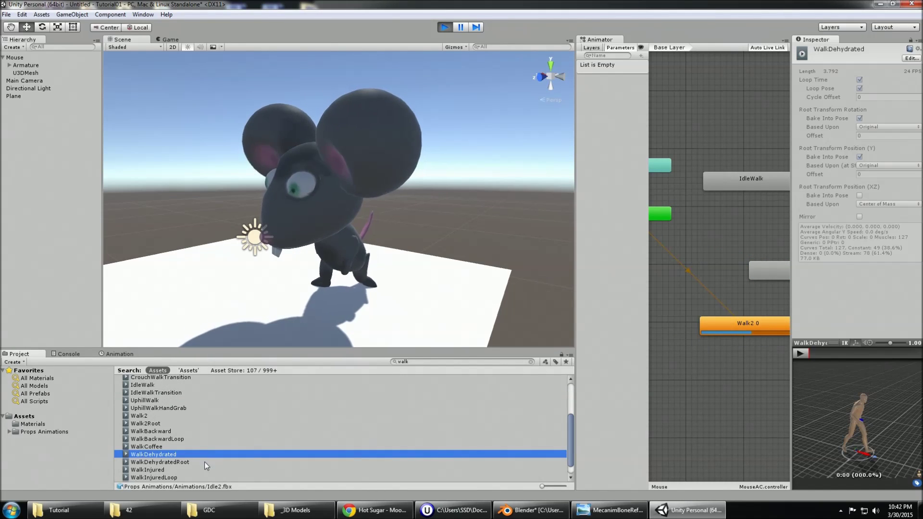
pyautogui.scroll(-1, 195, 458)
pyautogui.click(173, 432)
pyautogui.moveTo(180, 427); pyautogui.dragTo(750, 354)
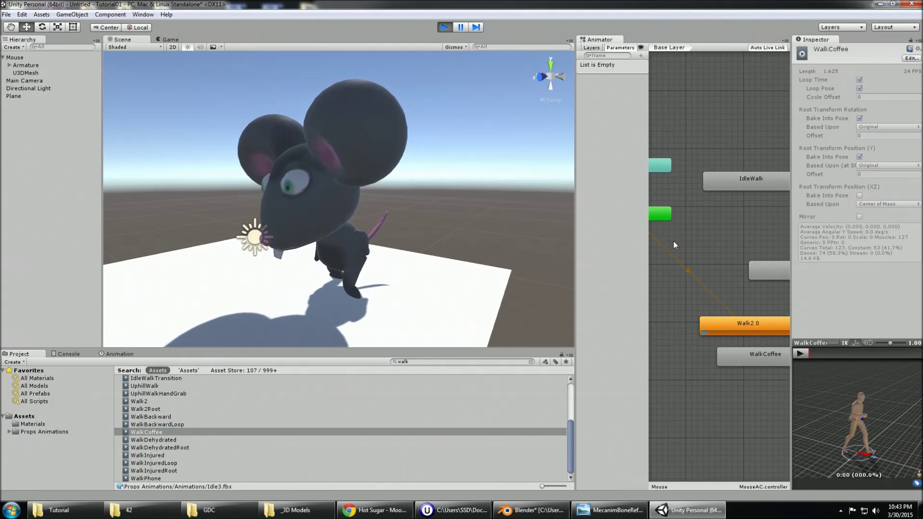
pyautogui.rightClick(746, 354)
pyautogui.click(784, 373)
# - Search the assets for "idle" and add the IdleDieStayDown clip as a state in the Animator graph
pyautogui.scroll(4, 255, 434)
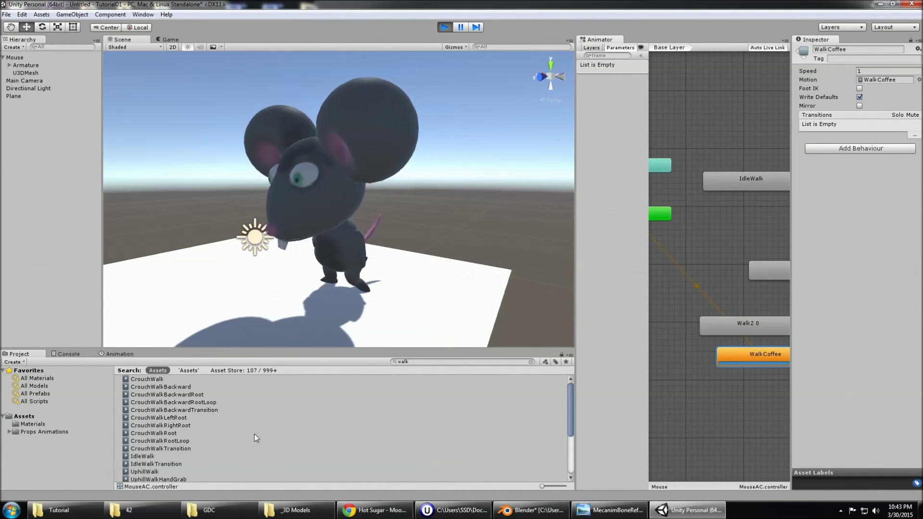
pyautogui.click(174, 387)
pyautogui.click(422, 362)
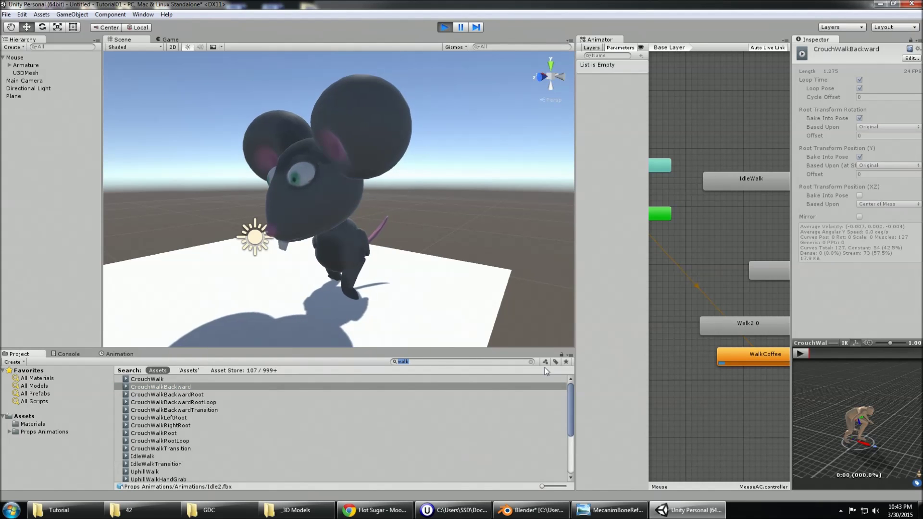
pyautogui.write('i')
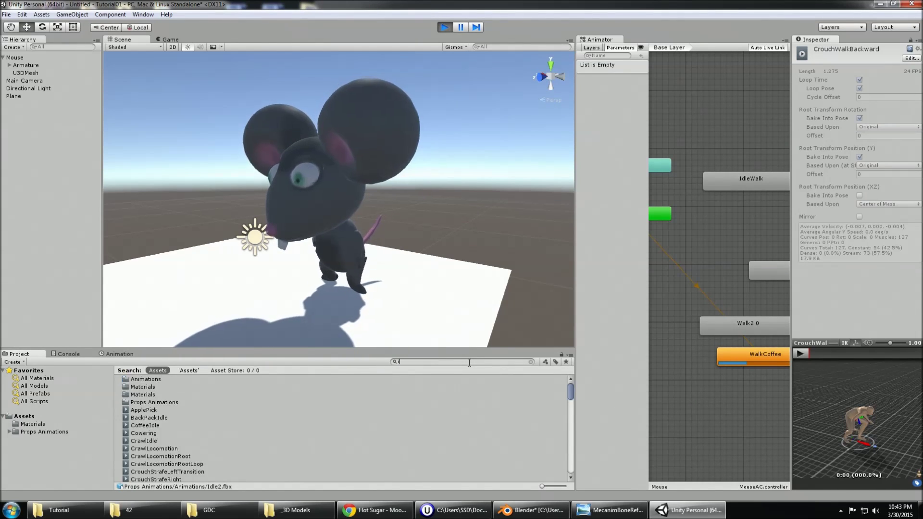
pyautogui.write('dle')
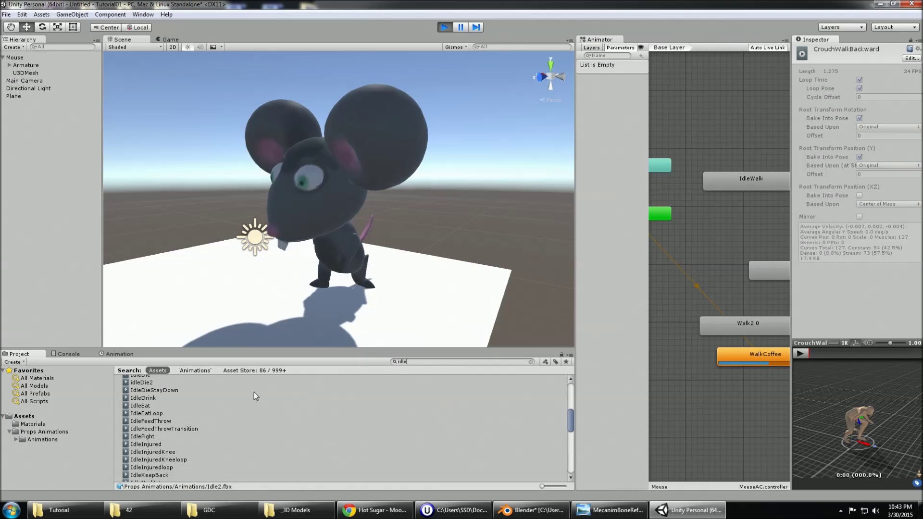
pyautogui.moveTo(162, 391); pyautogui.dragTo(680, 366)
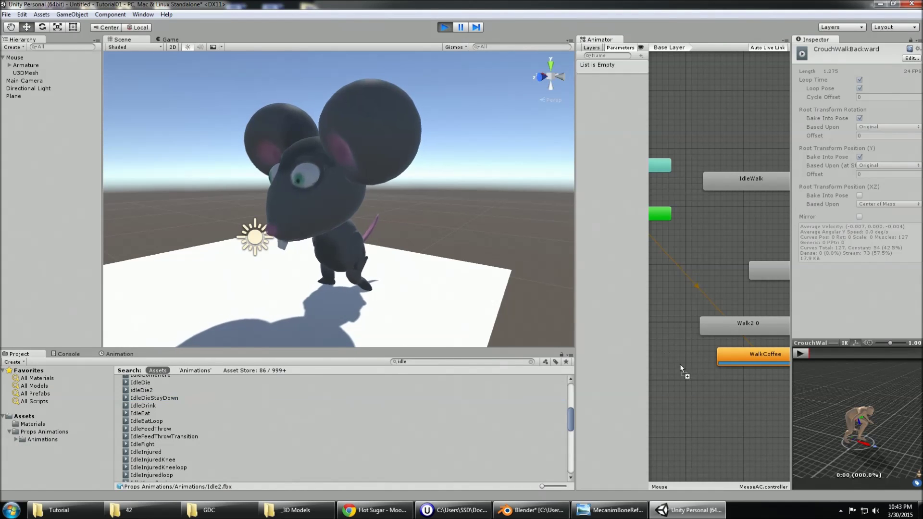
pyautogui.moveTo(700, 237); pyautogui.dragTo(699, 238)
# - Make IdleDieStayDown the layer default state, watch it play on the mouse, and stop play mode
pyautogui.rightClick(730, 247)
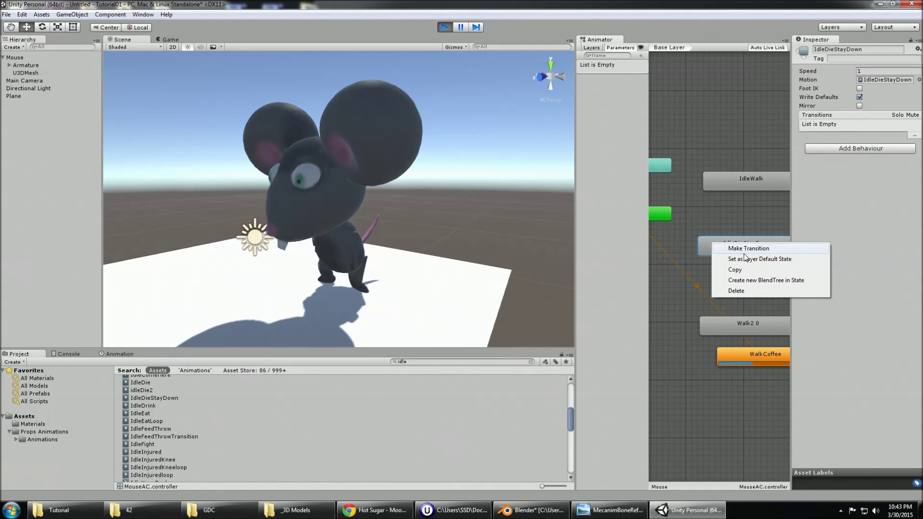
pyautogui.click(744, 258)
pyautogui.keyDown('alt'); pyautogui.moveTo(501, 295); pyautogui.dragTo(381, 274); pyautogui.keyUp('alt')
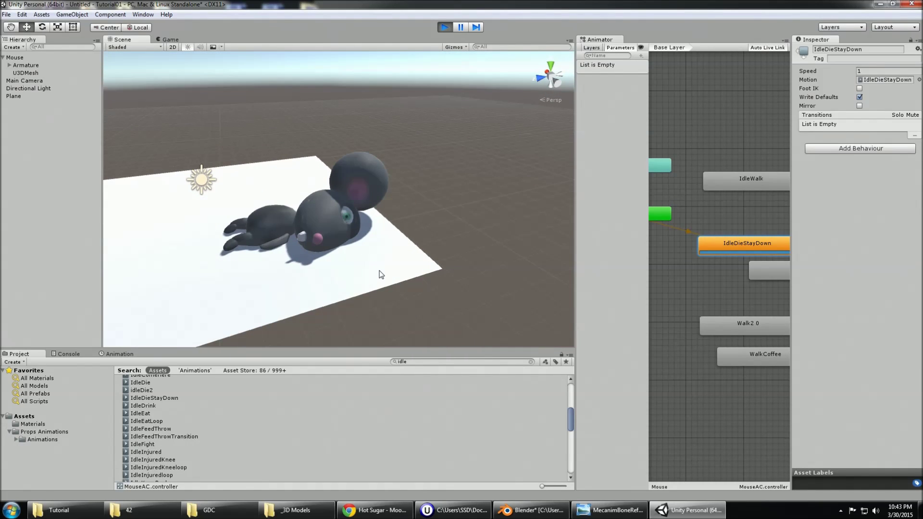
pyautogui.click(444, 27)
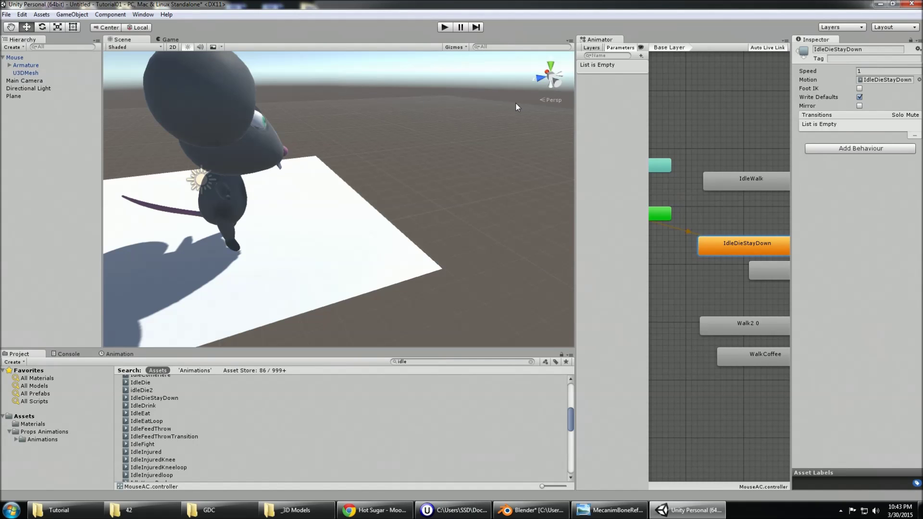